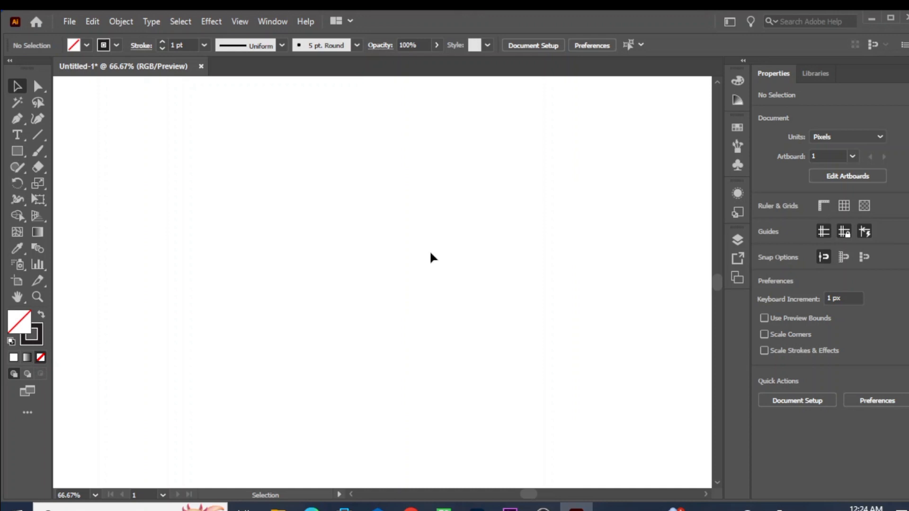
# - Draw seven horizontal lines of differing lengths, up to about 565 px, one below another with staggered ends and uneven gaps
pyautogui.click(39, 134)
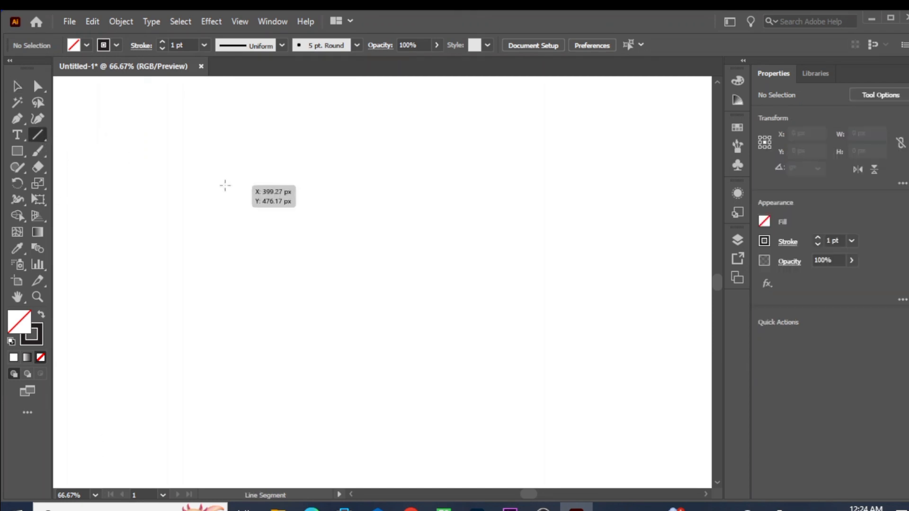
pyautogui.moveTo(226, 185); pyautogui.dragTo(493, 185)
pyautogui.moveTo(207, 225); pyautogui.dragTo(504, 242)
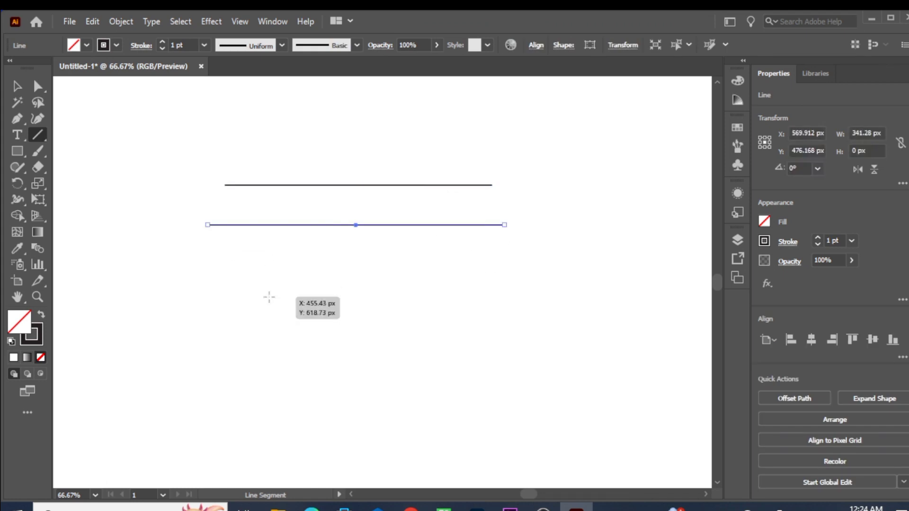
pyautogui.moveTo(205, 262); pyautogui.dragTo(462, 261)
pyautogui.moveTo(163, 282); pyautogui.dragTo(571, 294)
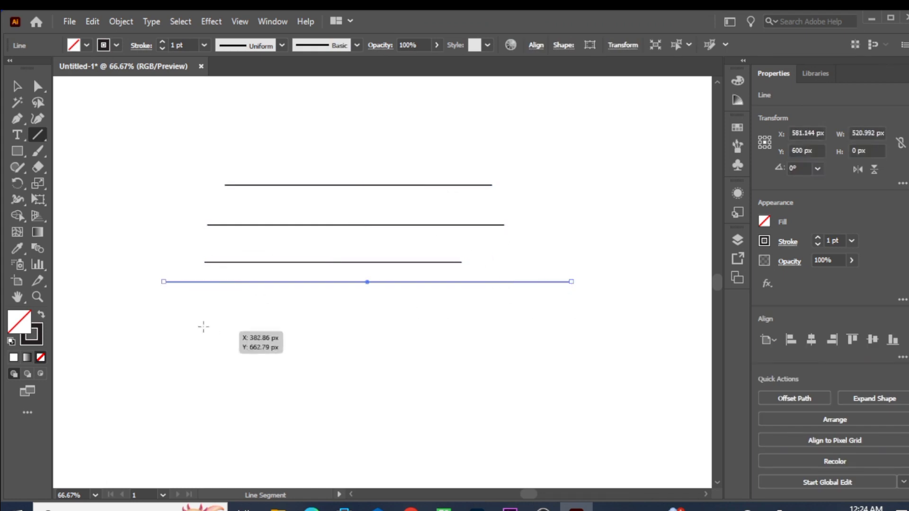
pyautogui.moveTo(192, 320); pyautogui.dragTo(571, 320)
pyautogui.moveTo(193, 356); pyautogui.dragTo(635, 356)
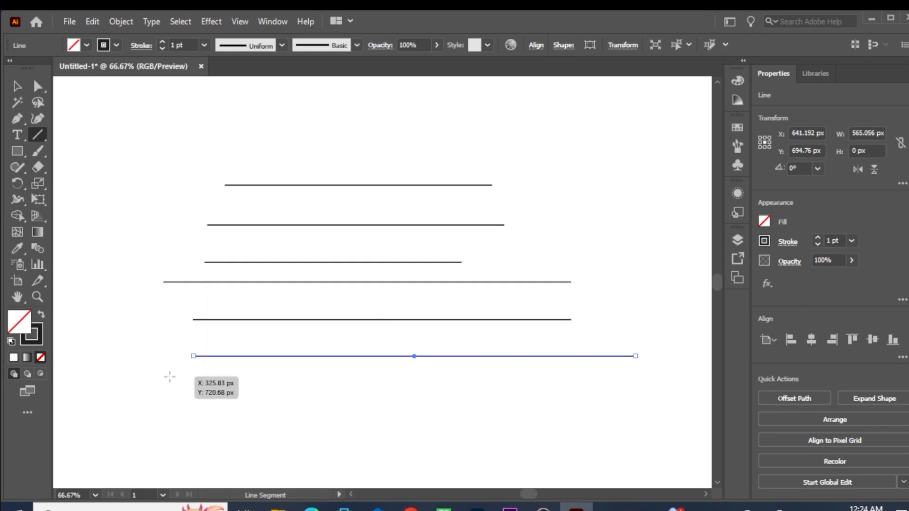
pyautogui.moveTo(177, 376); pyautogui.dragTo(577, 375)
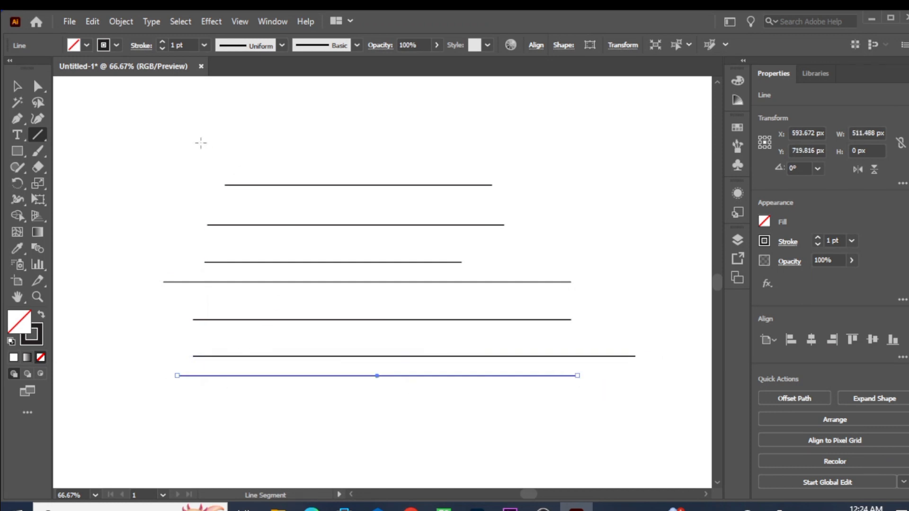
# - Align the left ends of all seven lines with Horizontal Align Left, leaving nothing selected
pyautogui.click(17, 87)
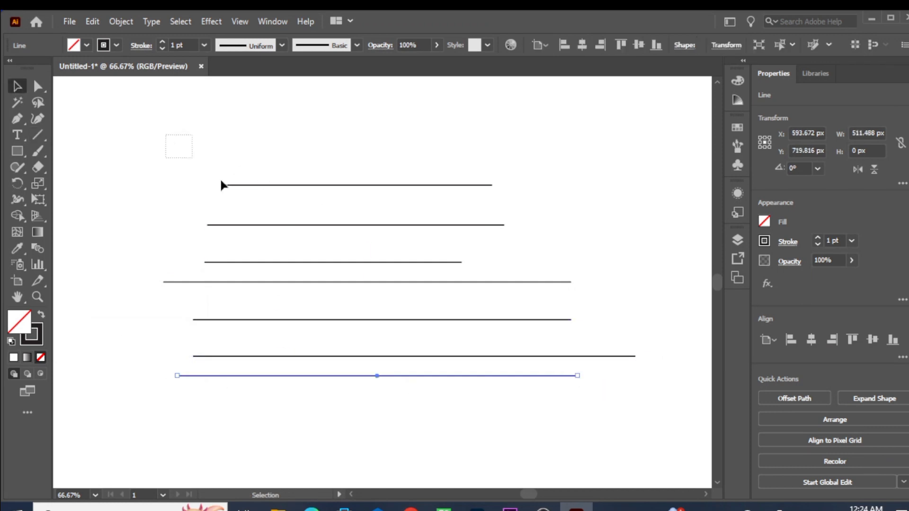
pyautogui.moveTo(223, 185); pyautogui.dragTo(609, 419)
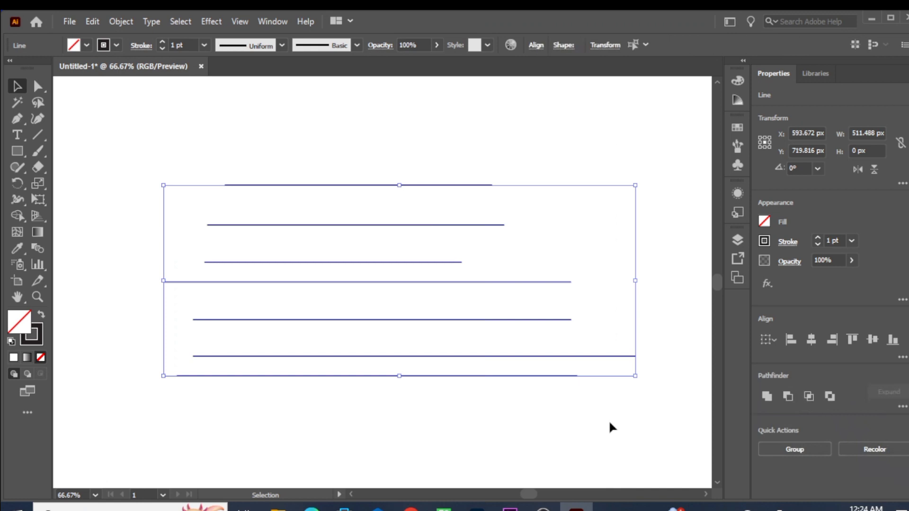
pyautogui.click(536, 45)
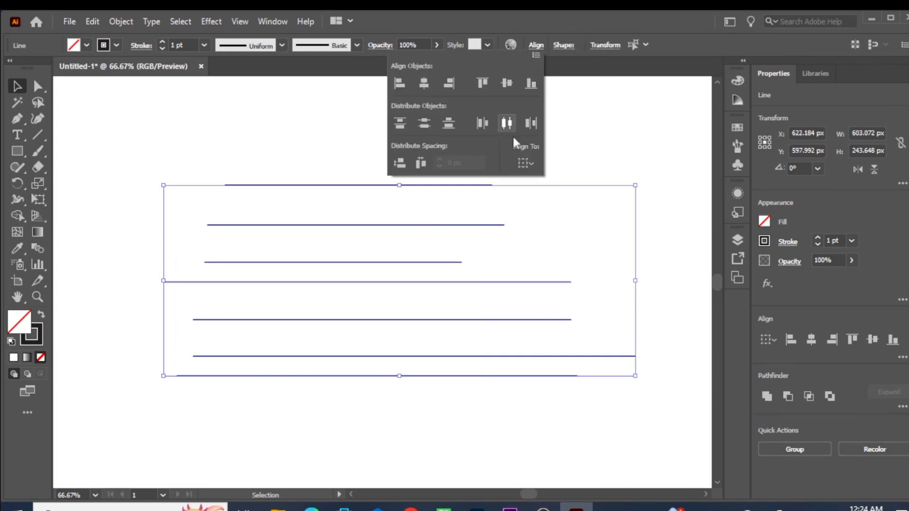
pyautogui.click(903, 358)
pyautogui.click(903, 359)
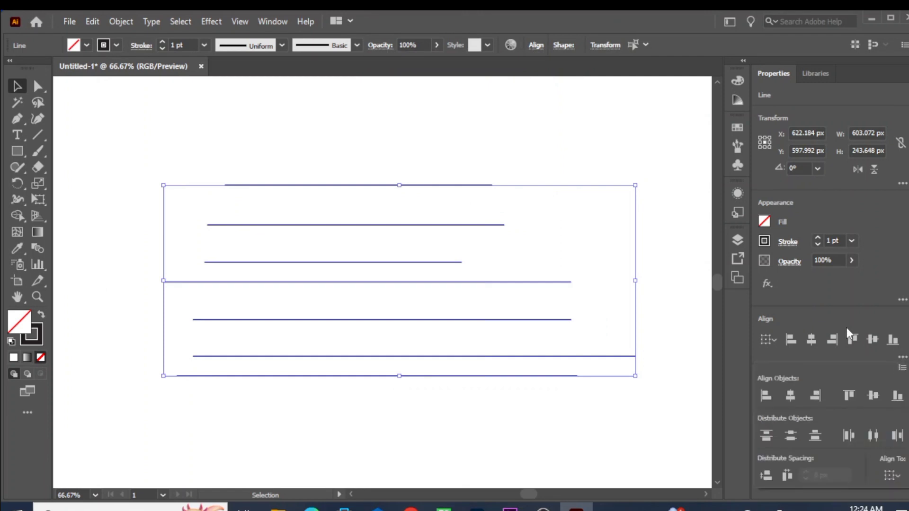
pyautogui.click(537, 45)
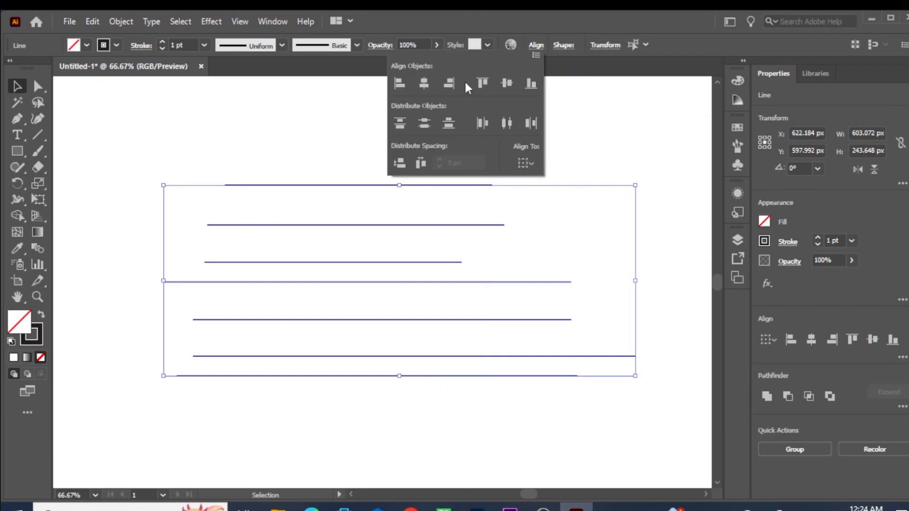
pyautogui.click(400, 88)
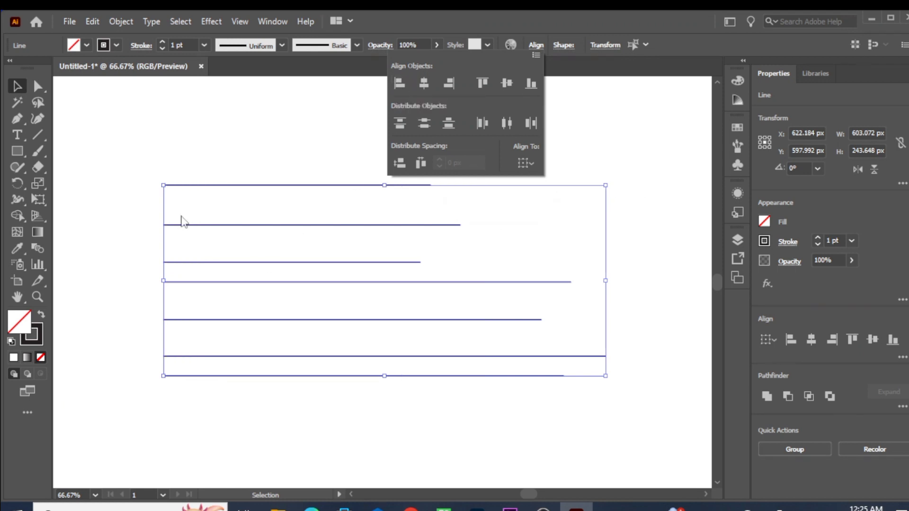
pyautogui.click(141, 155)
pyautogui.click(140, 154)
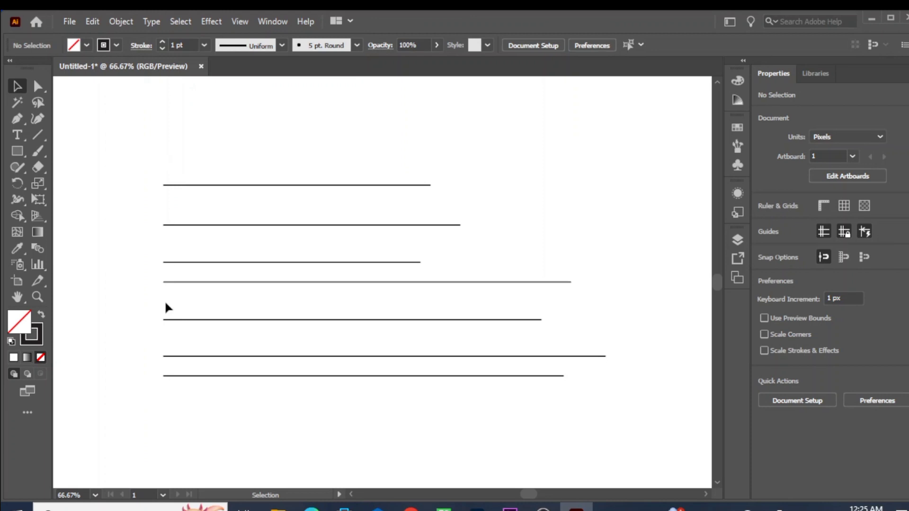
# - Center all seven lines on a common vertical axis with Horizontal Align Center and deselect them
pyautogui.moveTo(137, 130); pyautogui.dragTo(589, 398)
pyautogui.click(536, 46)
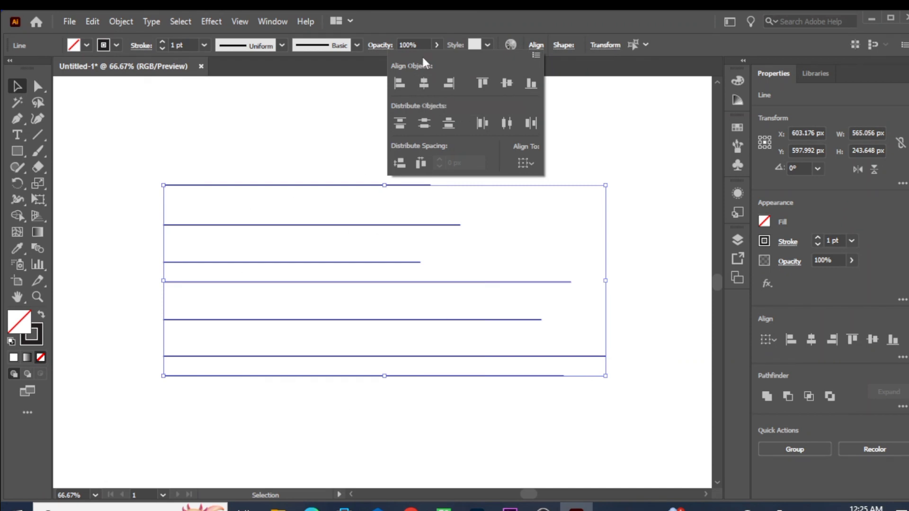
pyautogui.click(428, 89)
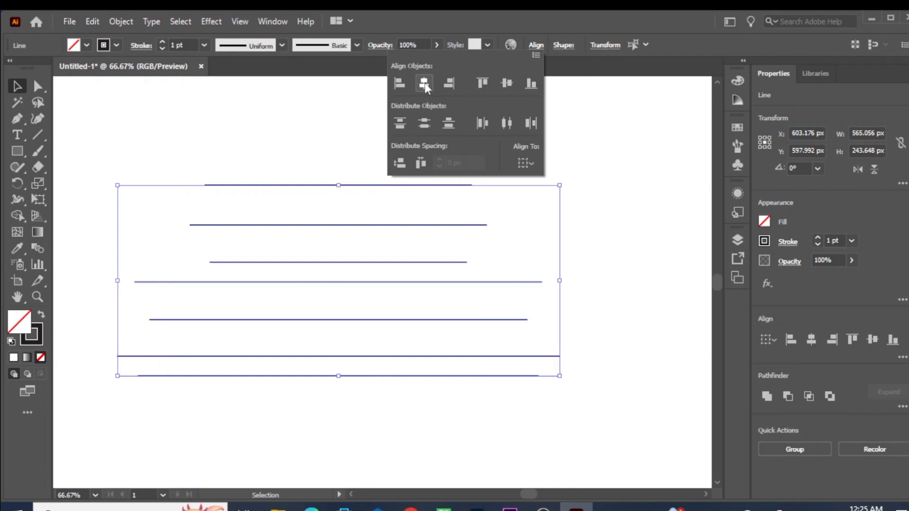
pyautogui.click(284, 232)
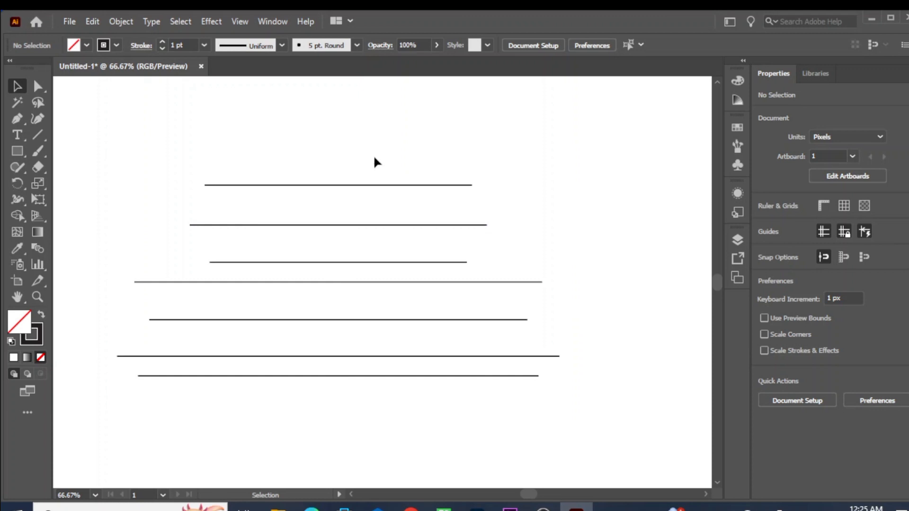
# - Align the right ends of all seven lines with Horizontal Align Right and deselect them
pyautogui.hotkey('ctrl', 'a')
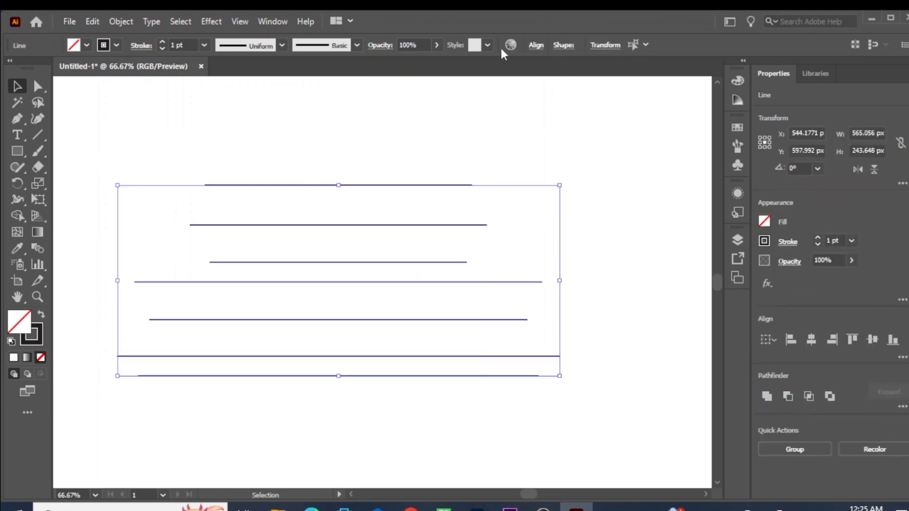
pyautogui.click(536, 45)
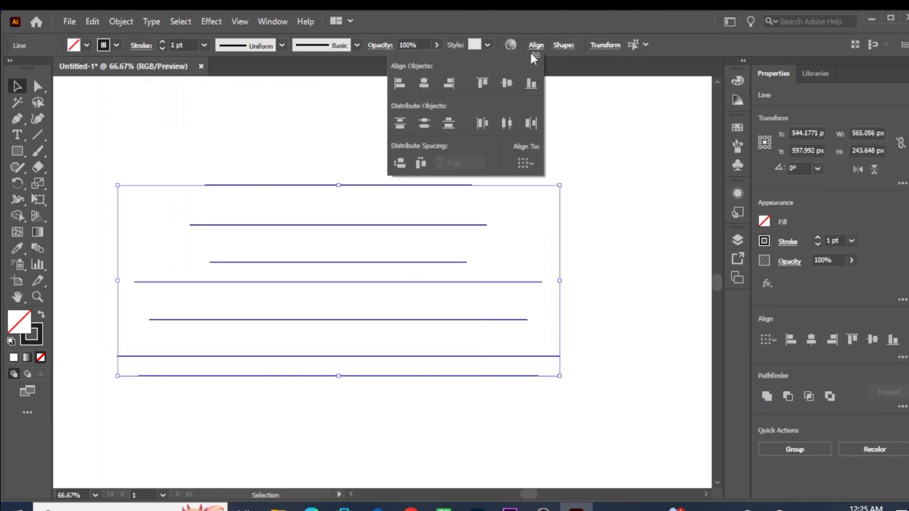
pyautogui.click(451, 85)
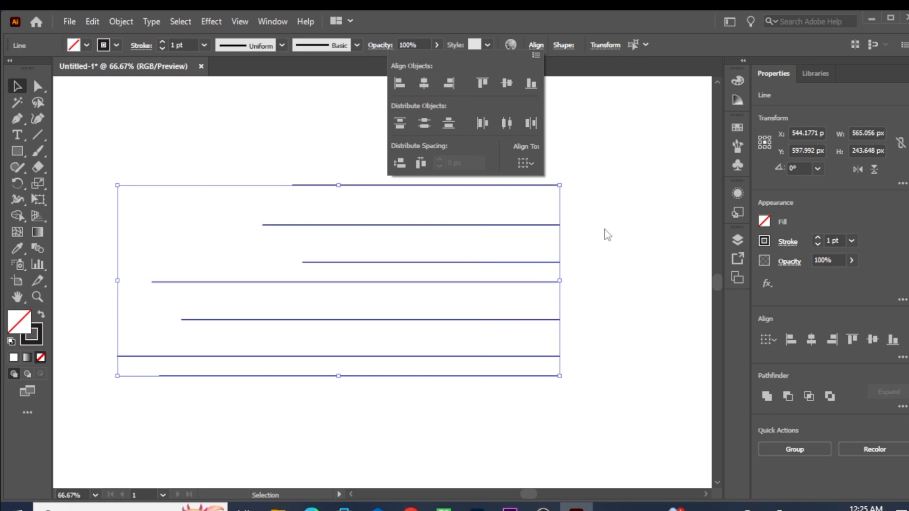
pyautogui.click(516, 209)
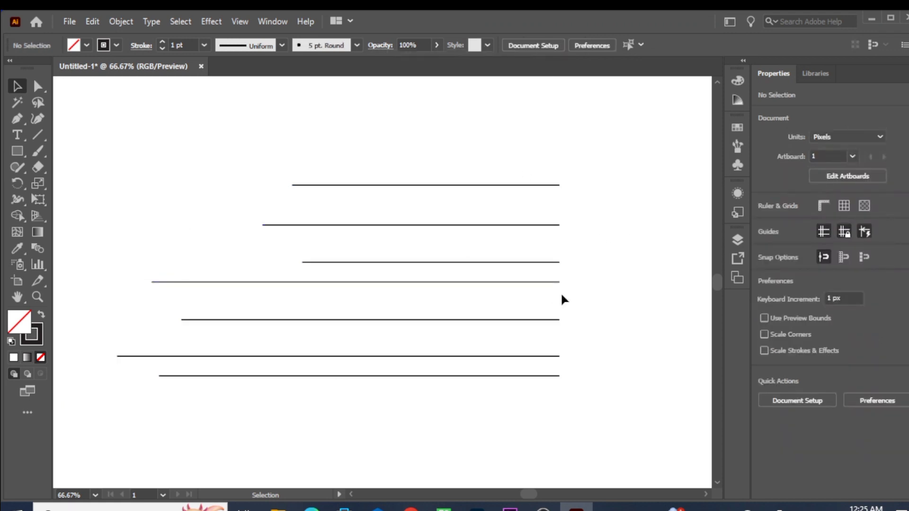
# - Apply Vertical Align Top to all seven lines
pyautogui.moveTo(268, 152); pyautogui.dragTo(613, 374)
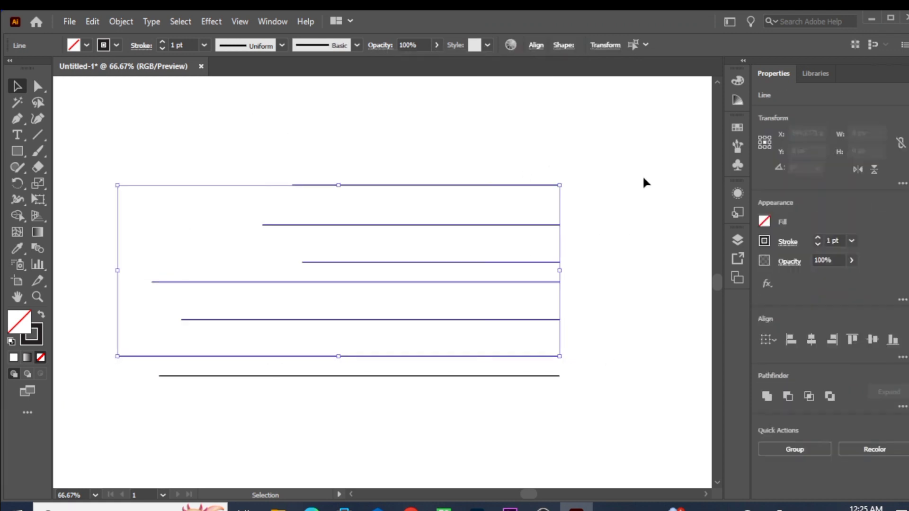
pyautogui.click(643, 179)
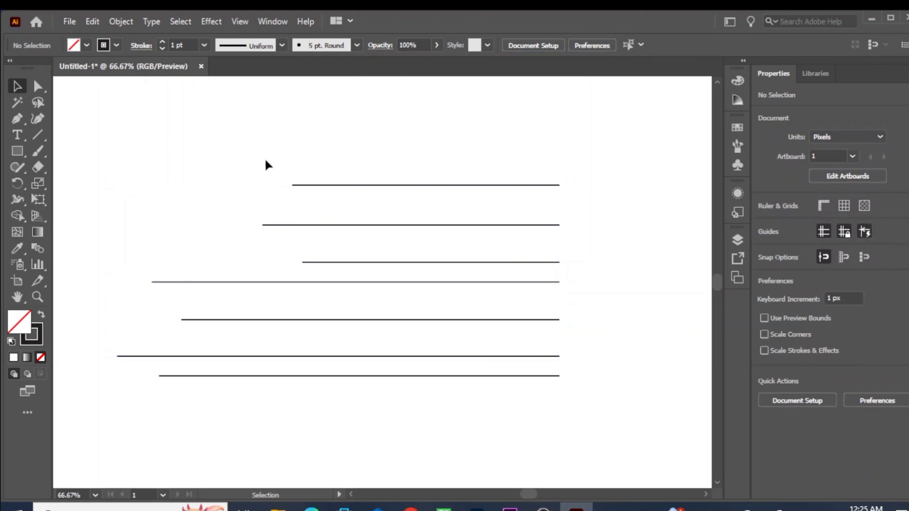
pyautogui.moveTo(259, 157); pyautogui.dragTo(565, 391)
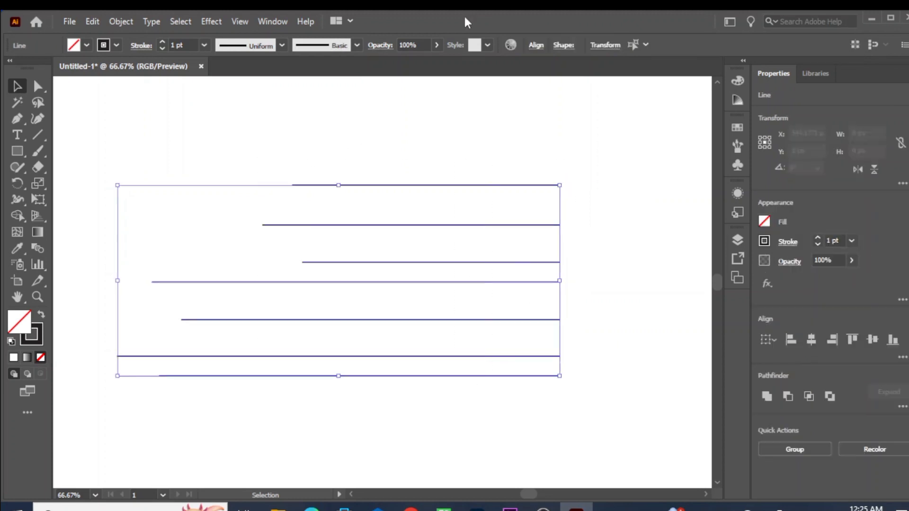
pyautogui.click(537, 45)
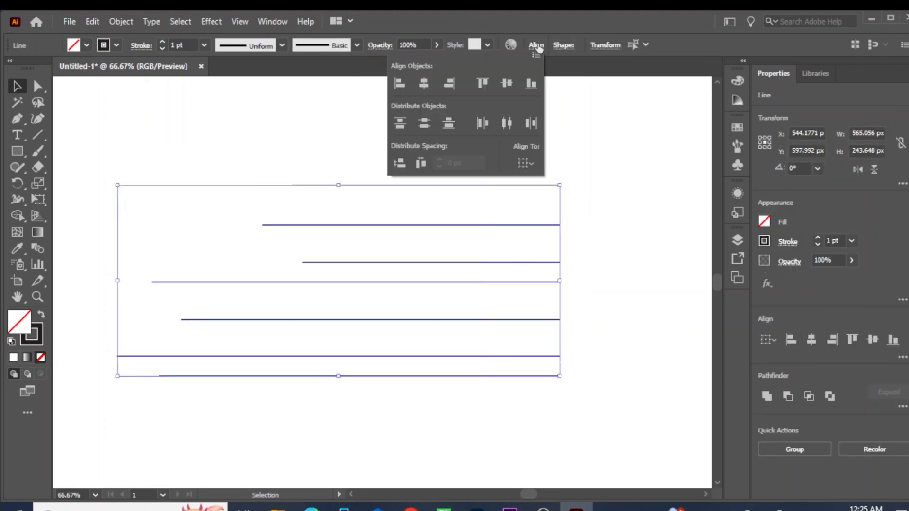
pyautogui.click(482, 85)
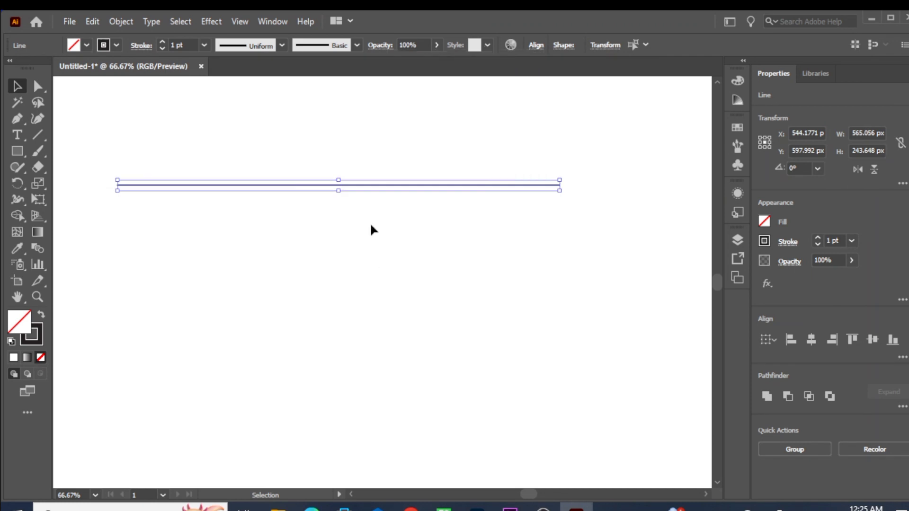
pyautogui.click(371, 201)
pyautogui.click(440, 185)
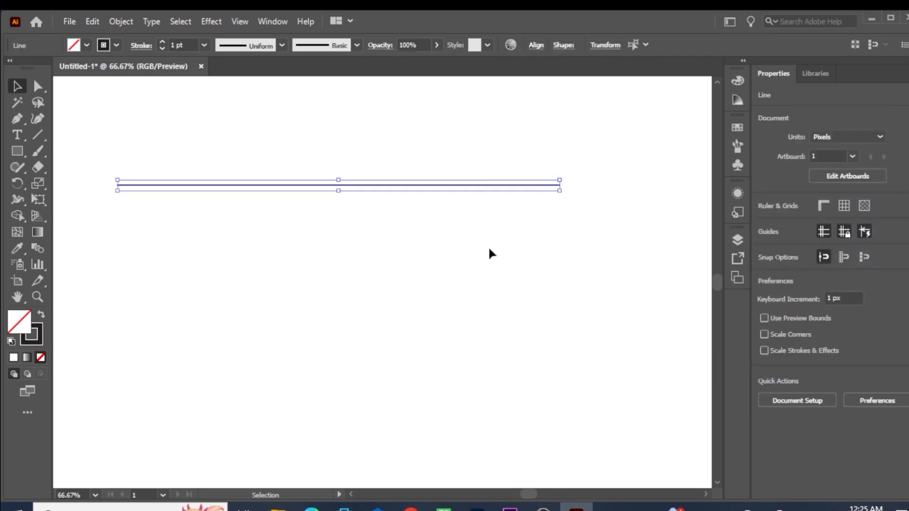
# - Undo the top alignment of the lines and clear the selection
pyautogui.click(536, 45)
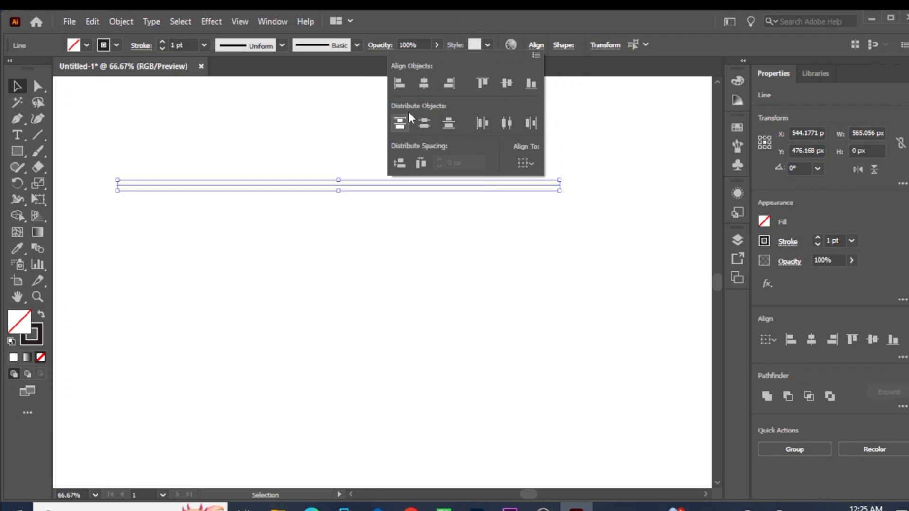
pyautogui.click(425, 84)
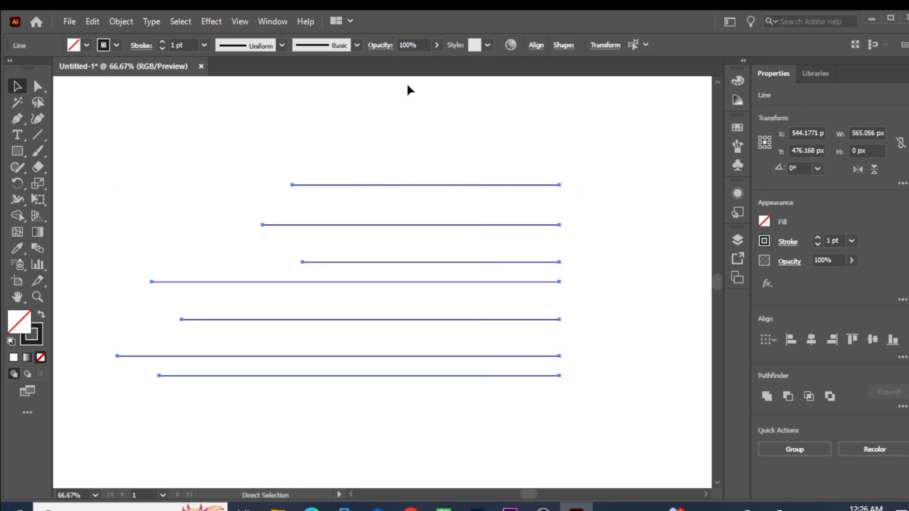
pyautogui.press('v')
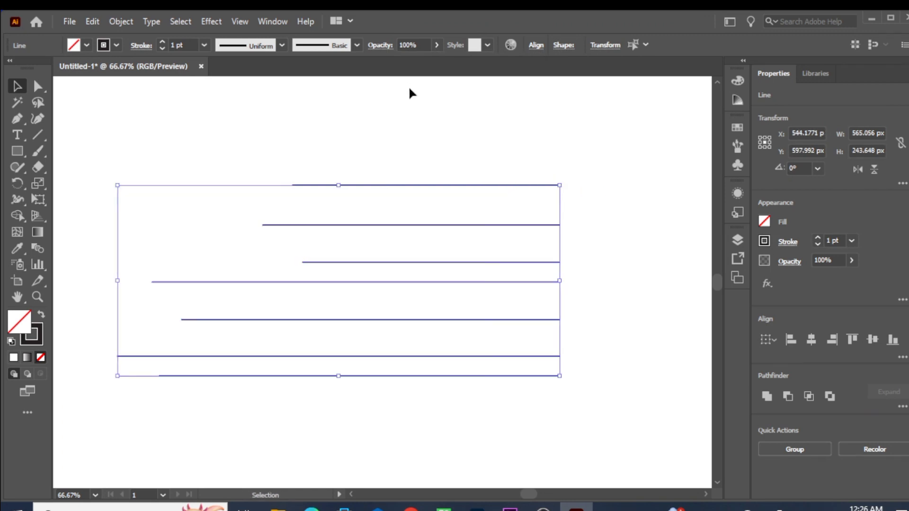
pyautogui.click(431, 168)
pyautogui.moveTo(234, 144); pyautogui.dragTo(535, 428)
pyautogui.click(605, 268)
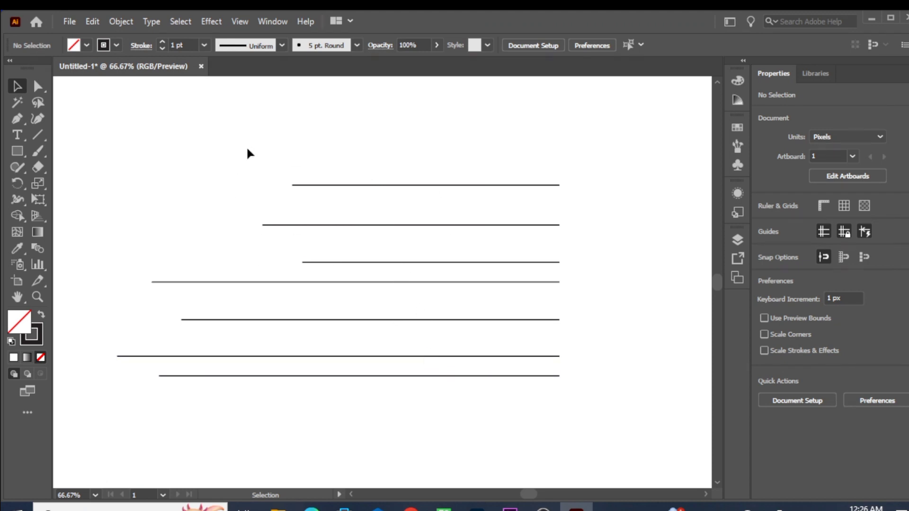
# - Space all seven lines evenly with Vertical Distribute Top and deselect them
pyautogui.moveTo(258, 138); pyautogui.dragTo(574, 399)
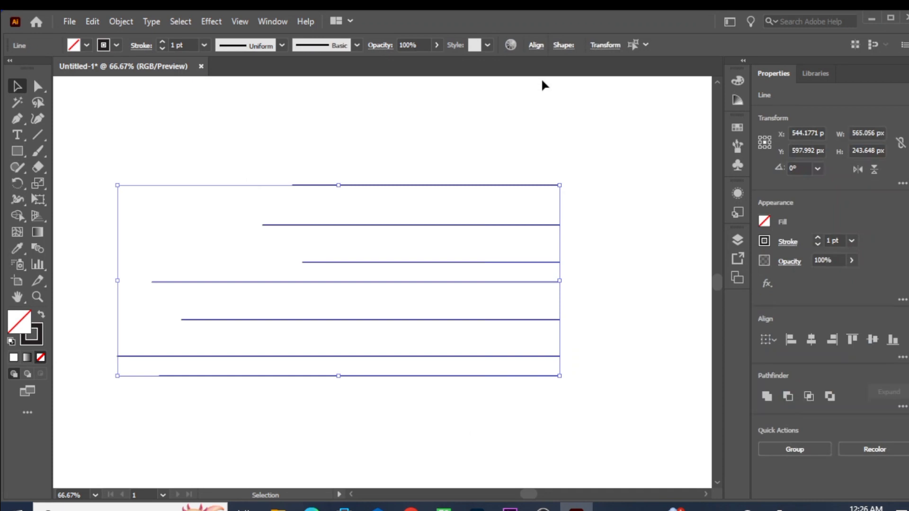
pyautogui.click(536, 46)
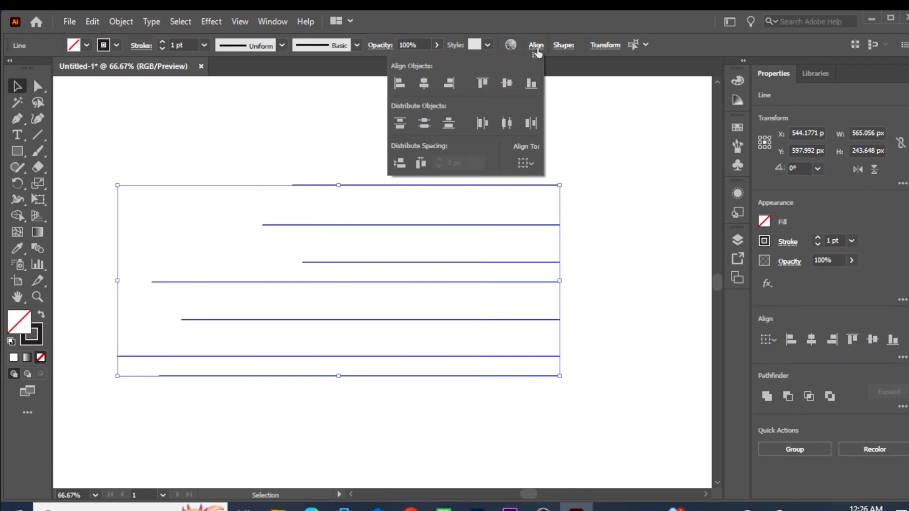
pyautogui.click(400, 126)
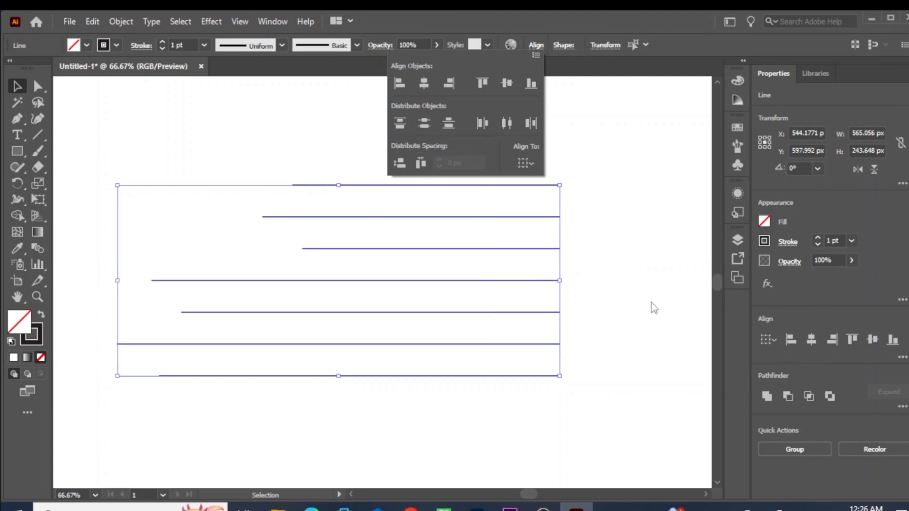
pyautogui.click(611, 222)
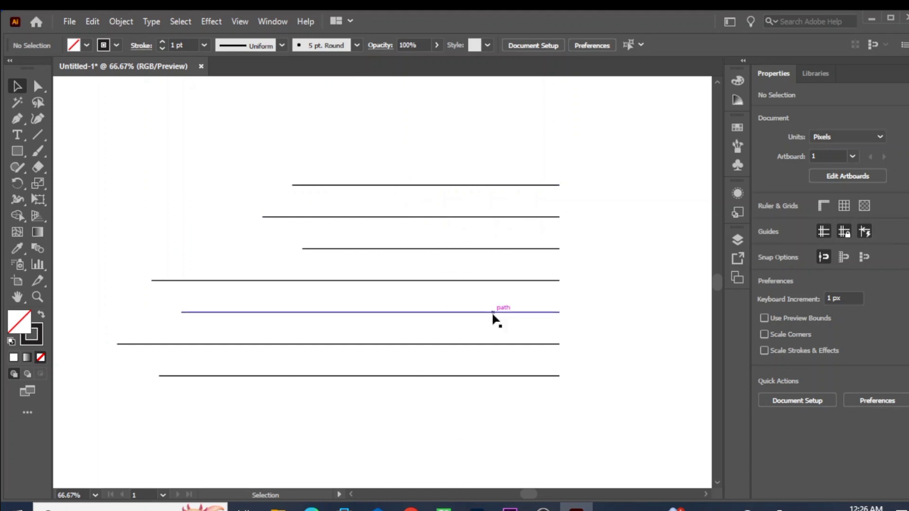
# - Apply Vertical Distribute Center to all seven horizontal lines and deselect them
pyautogui.moveTo(250, 154); pyautogui.dragTo(624, 482)
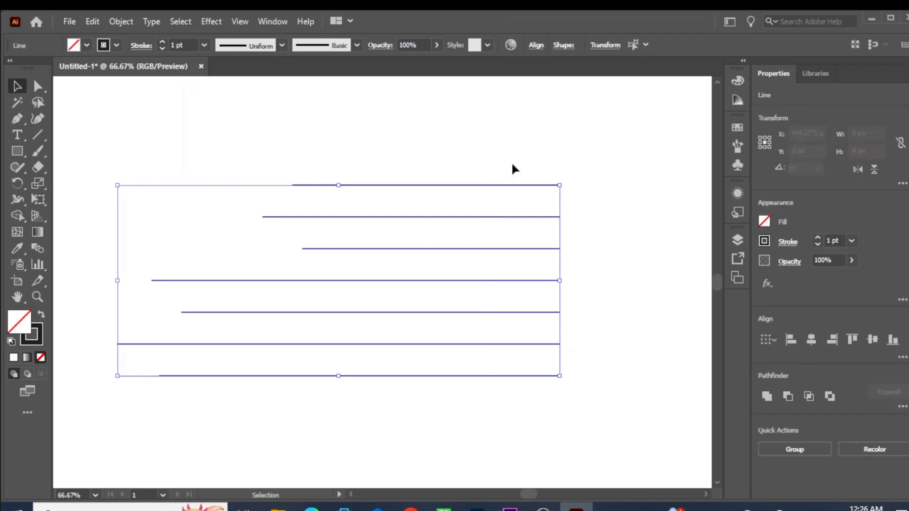
pyautogui.click(537, 47)
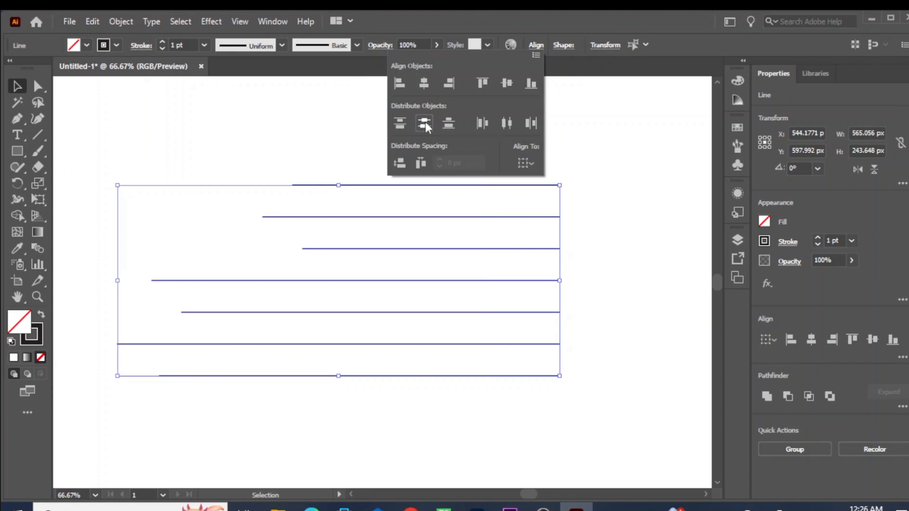
pyautogui.click(362, 350)
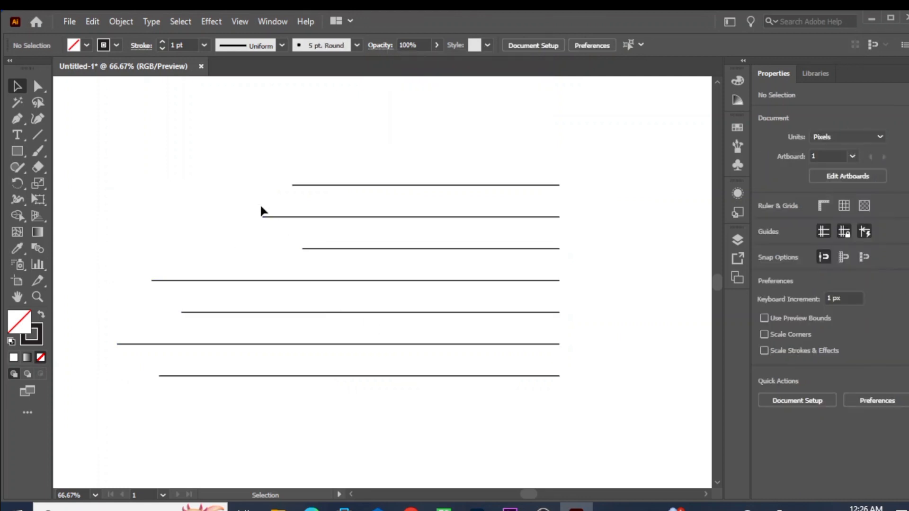
# - Apply Vertical Distribute Bottom to all seven horizontal lines and deselect them
pyautogui.moveTo(290, 149); pyautogui.dragTo(576, 380)
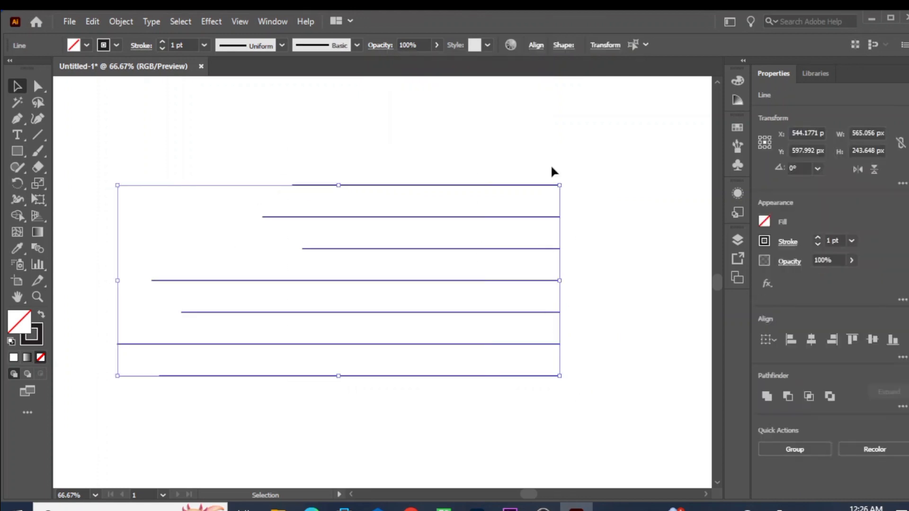
pyautogui.click(532, 50)
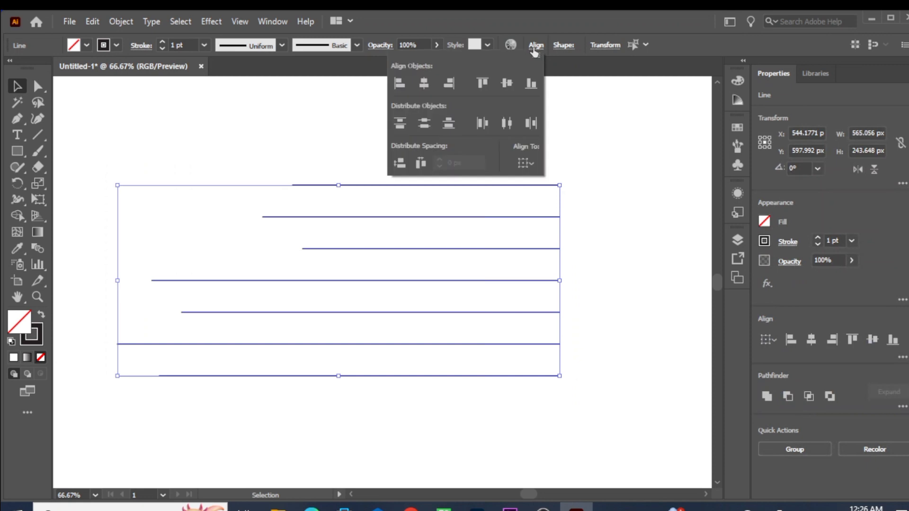
pyautogui.click(450, 125)
pyautogui.click(788, 468)
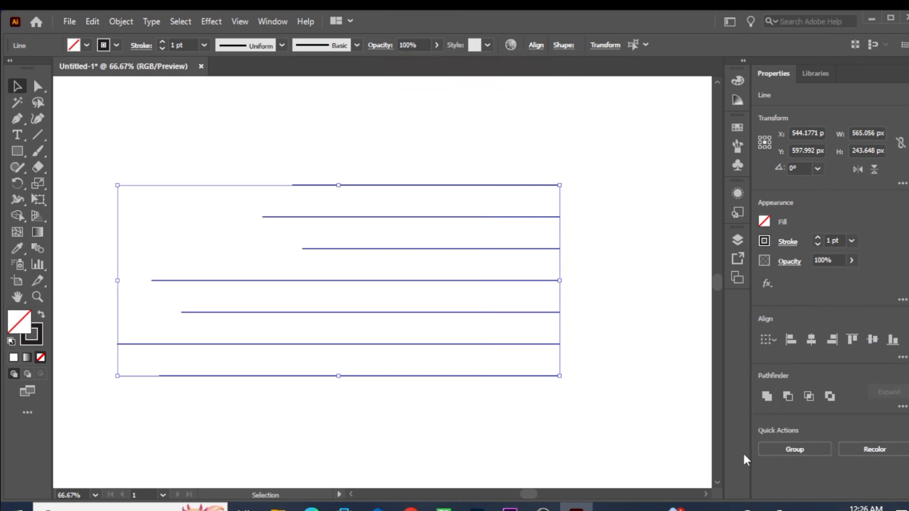
pyautogui.click(523, 413)
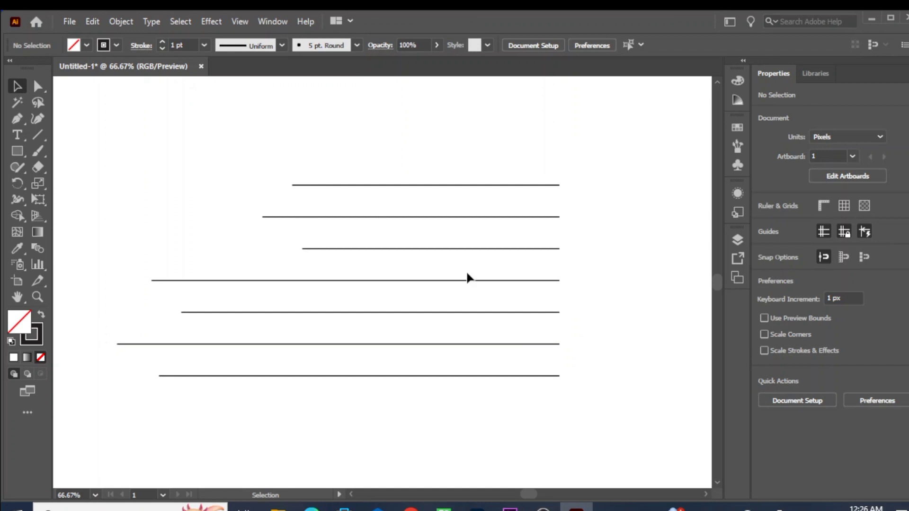
pyautogui.moveTo(197, 149); pyautogui.dragTo(626, 388)
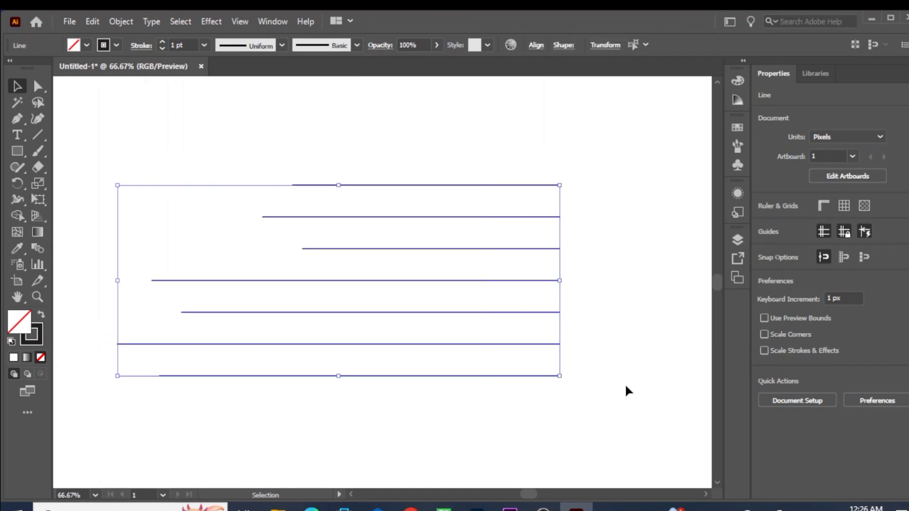
pyautogui.click(537, 46)
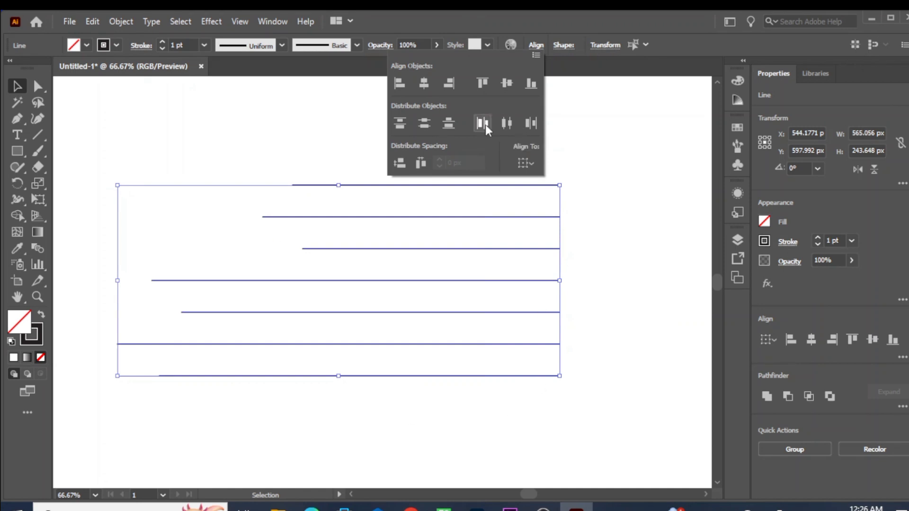
pyautogui.click(587, 182)
# - Delete all seven horizontal lines from the artboard
pyautogui.moveTo(291, 160); pyautogui.dragTo(489, 369)
pyautogui.press('Delete')
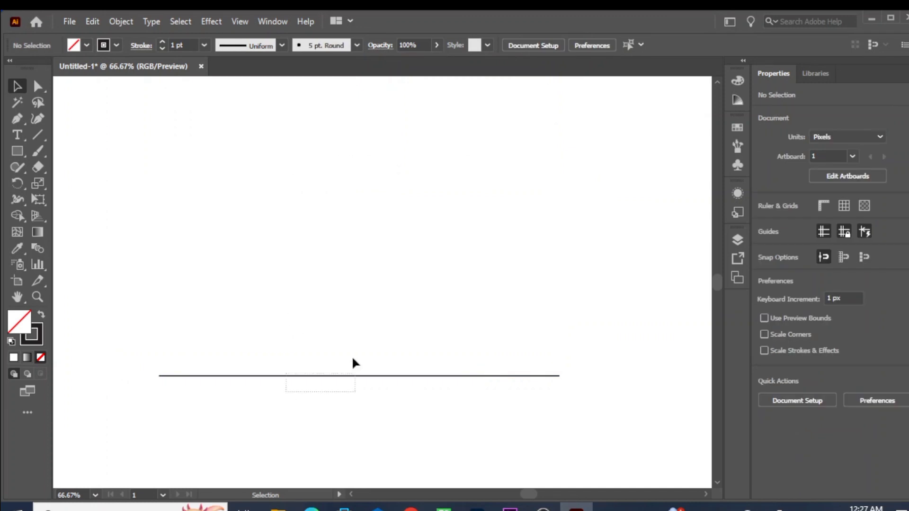
pyautogui.moveTo(353, 363); pyautogui.dragTo(401, 394)
pyautogui.press('Delete')
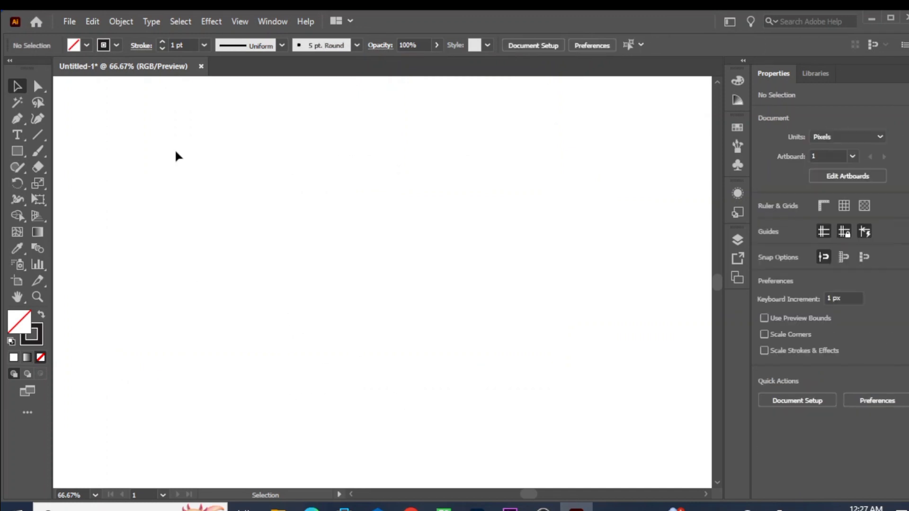
# - Draw eight unevenly spaced vertical lines side by side with the Line Segment tool, from about 268 to 422 px long
pyautogui.click(36, 137)
pyautogui.moveTo(119, 133); pyautogui.dragTo(118, 446)
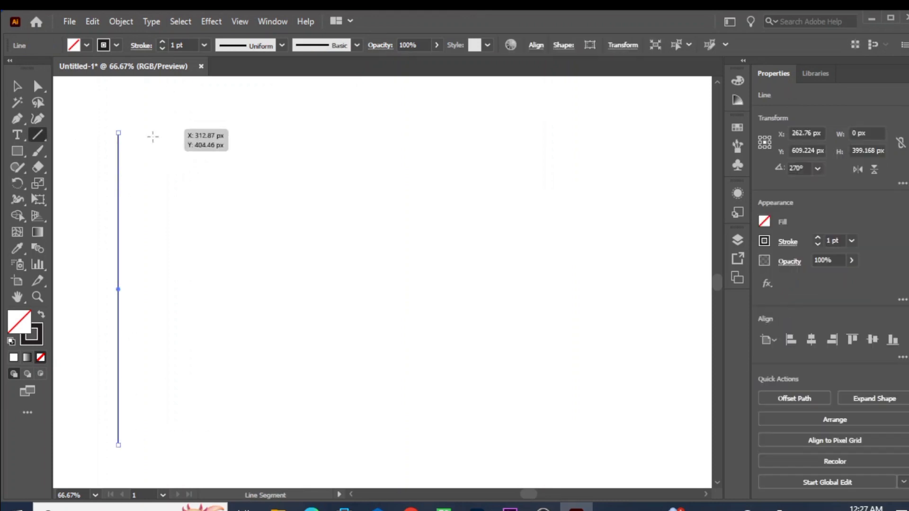
pyautogui.moveTo(148, 137); pyautogui.dragTo(148, 466)
pyautogui.moveTo(183, 163); pyautogui.dragTo(183, 479)
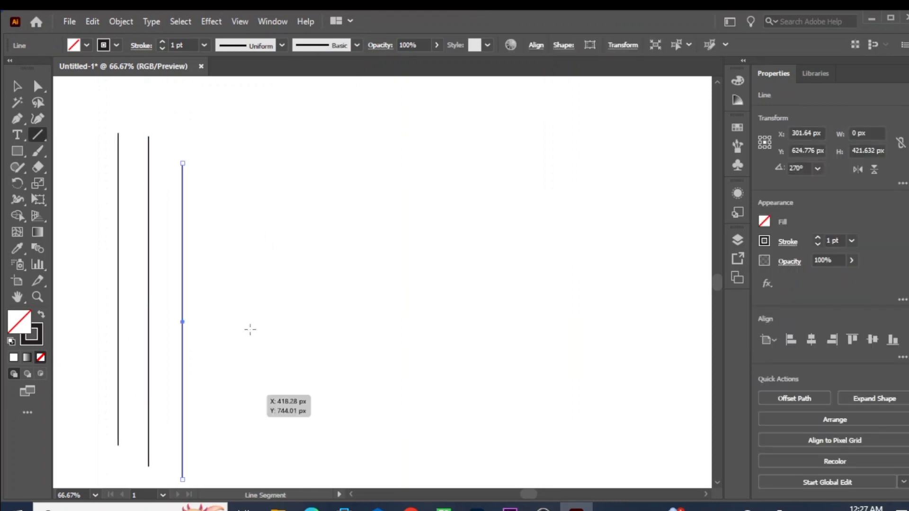
pyautogui.moveTo(206, 151); pyautogui.dragTo(244, 361)
pyautogui.moveTo(258, 174); pyautogui.dragTo(319, 458)
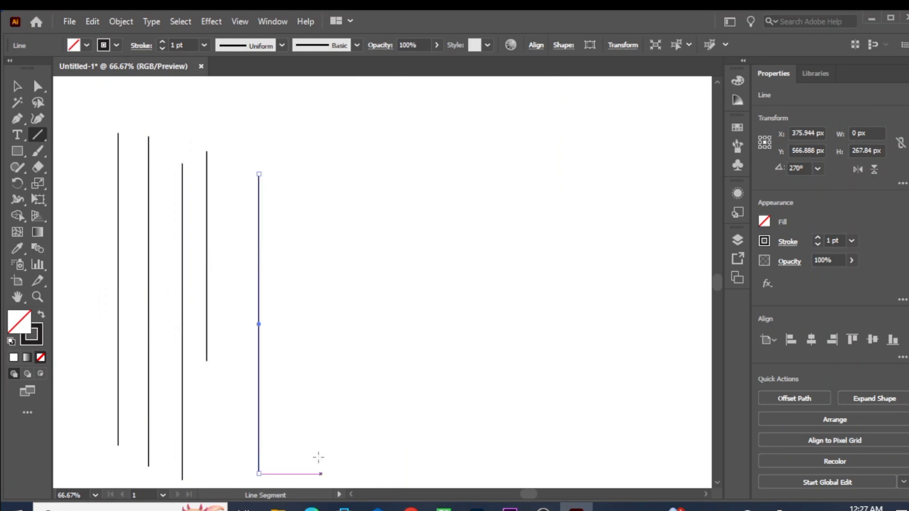
pyautogui.moveTo(304, 174); pyautogui.dragTo(359, 461)
pyautogui.moveTo(348, 154); pyautogui.dragTo(348, 384)
pyautogui.moveTo(382, 282); pyautogui.dragTo(380, 386)
pyautogui.moveTo(386, 179); pyautogui.dragTo(422, 479)
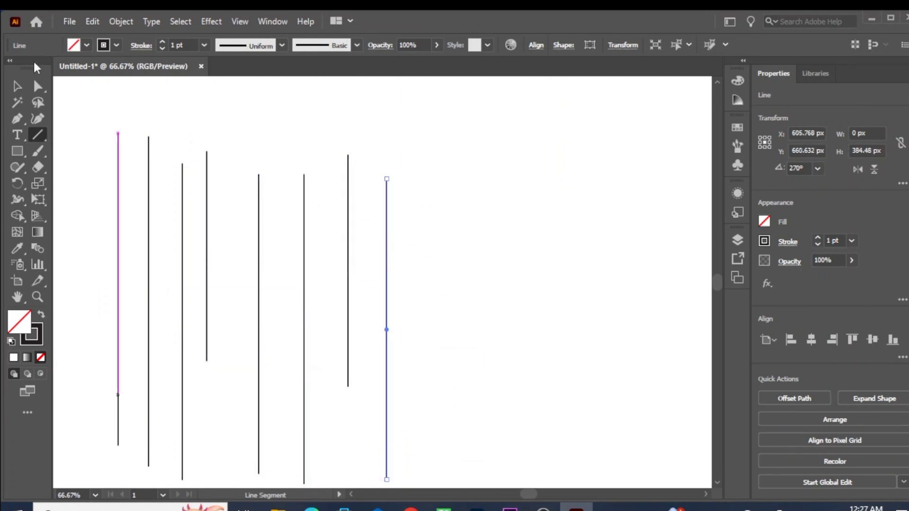
# - Space all eight vertical lines evenly with Horizontal Distribute Left and deselect them
pyautogui.click(17, 86)
pyautogui.moveTo(87, 116); pyautogui.dragTo(445, 331)
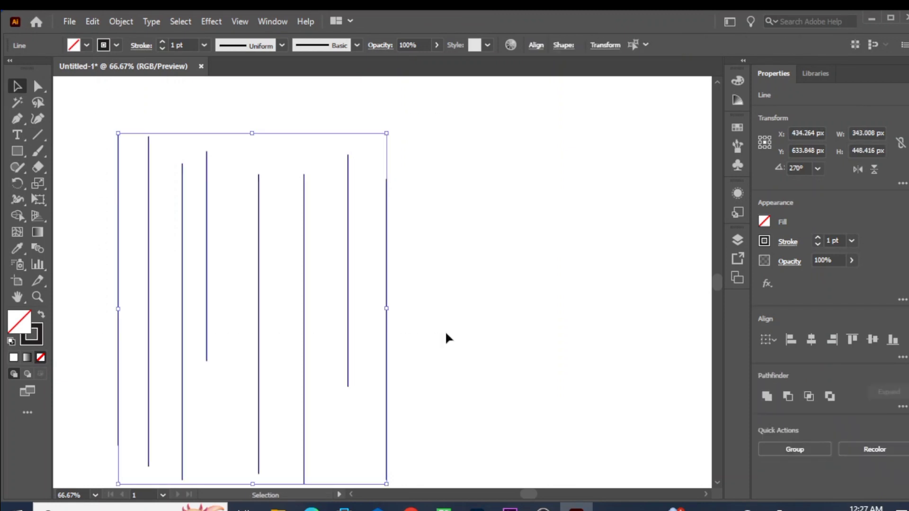
pyautogui.click(536, 45)
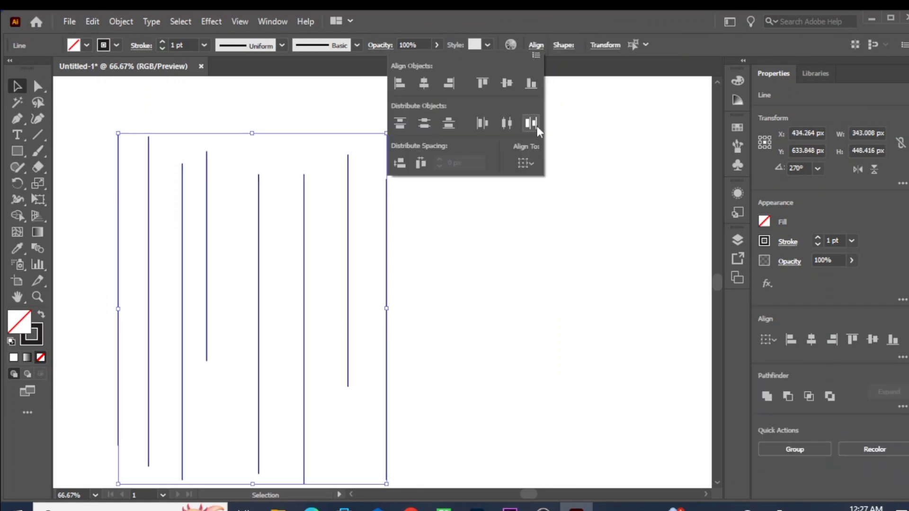
pyautogui.click(482, 123)
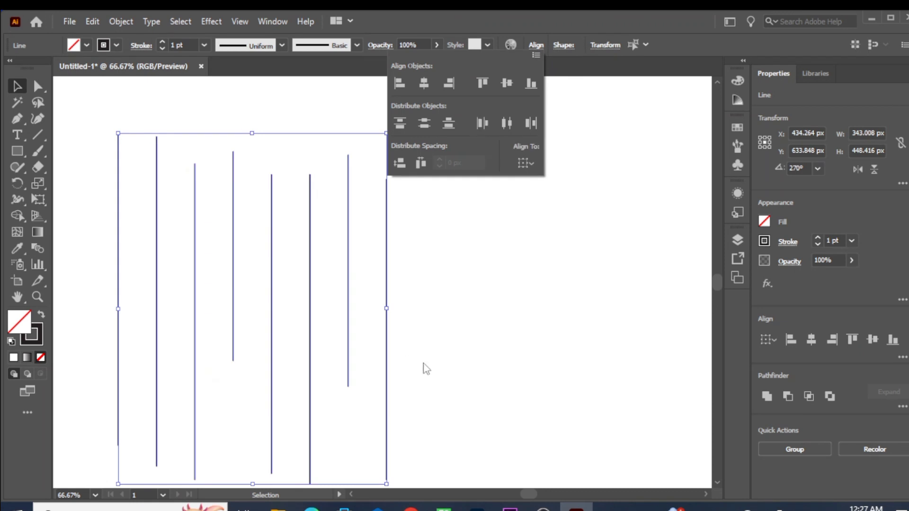
pyautogui.click(100, 216)
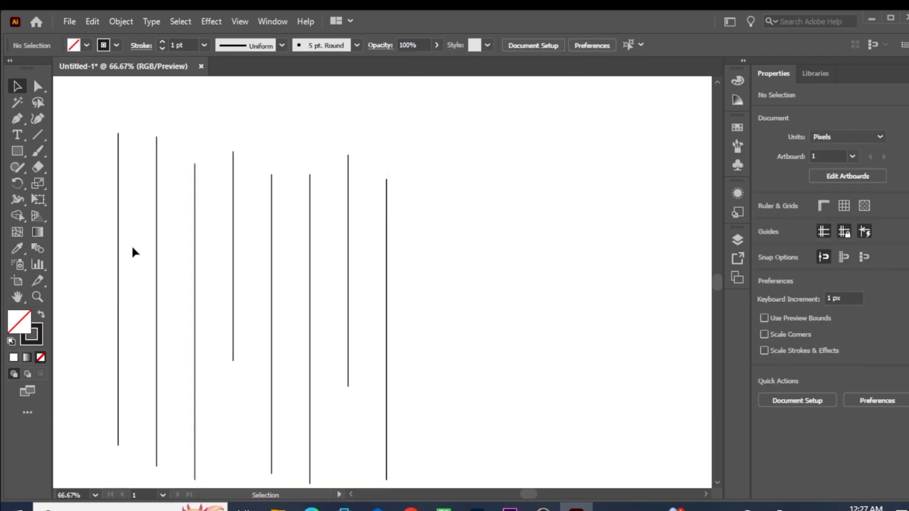
# - Apply Horizontal Distribute Center to all eight vertical lines
pyautogui.moveTo(89, 189); pyautogui.dragTo(388, 303)
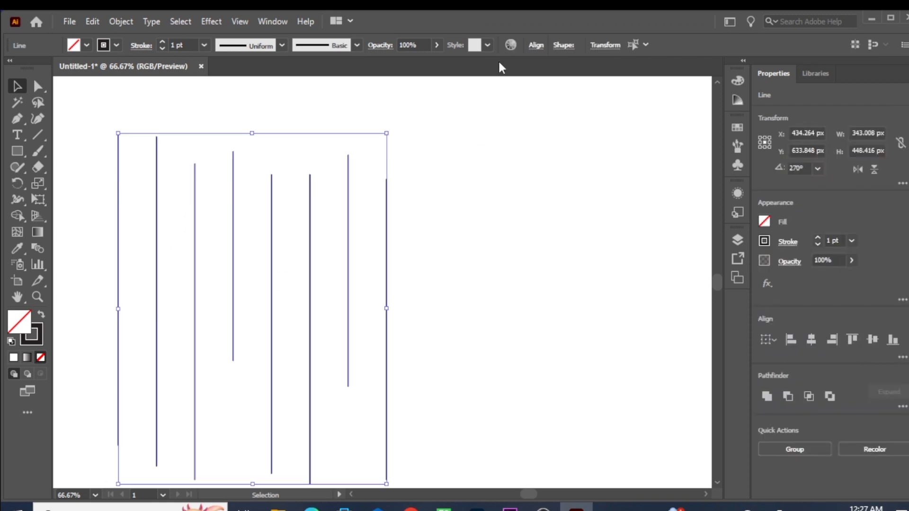
pyautogui.click(539, 47)
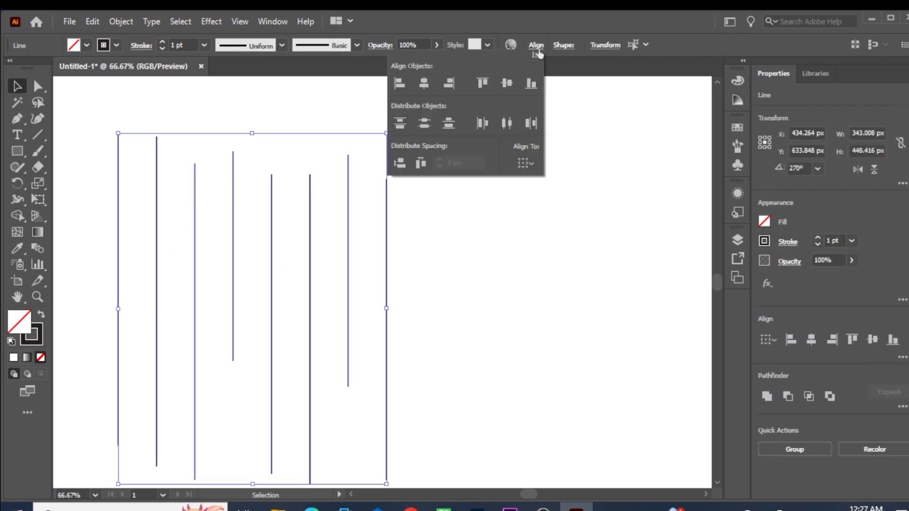
pyautogui.click(509, 124)
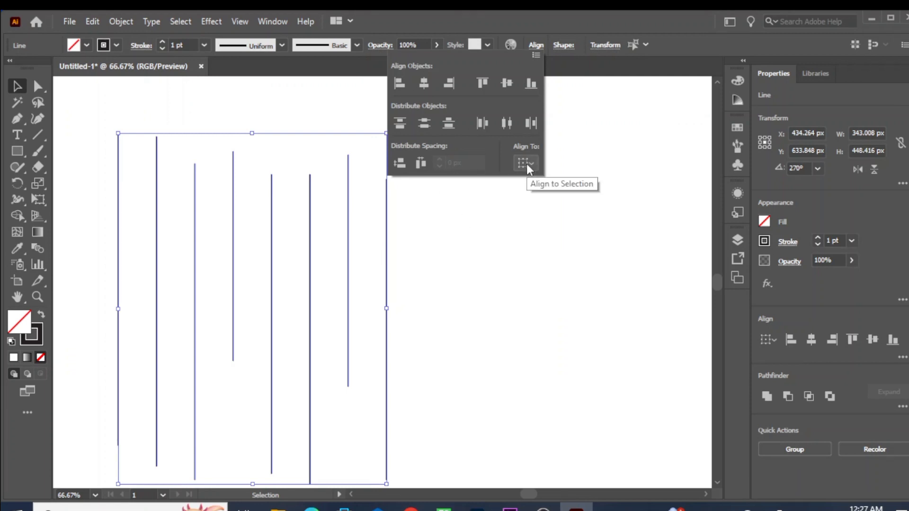
pyautogui.click(533, 236)
# - Draw a rectangle about 781 by 924 px around the eight vertical lines, discarding any extra rectangle
pyautogui.hotkey('ctrl', '-')
pyautogui.press('a')
pyautogui.hotkey('ctrl', '-')
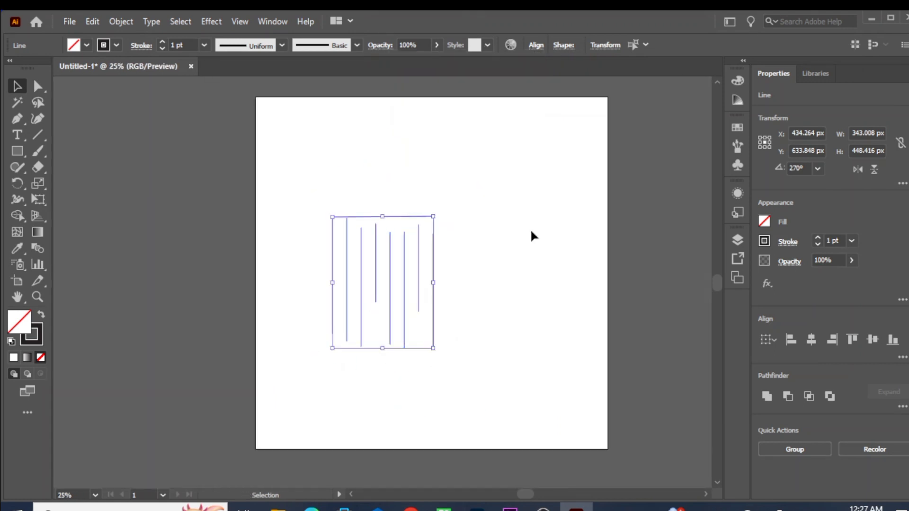
pyautogui.click(206, 235)
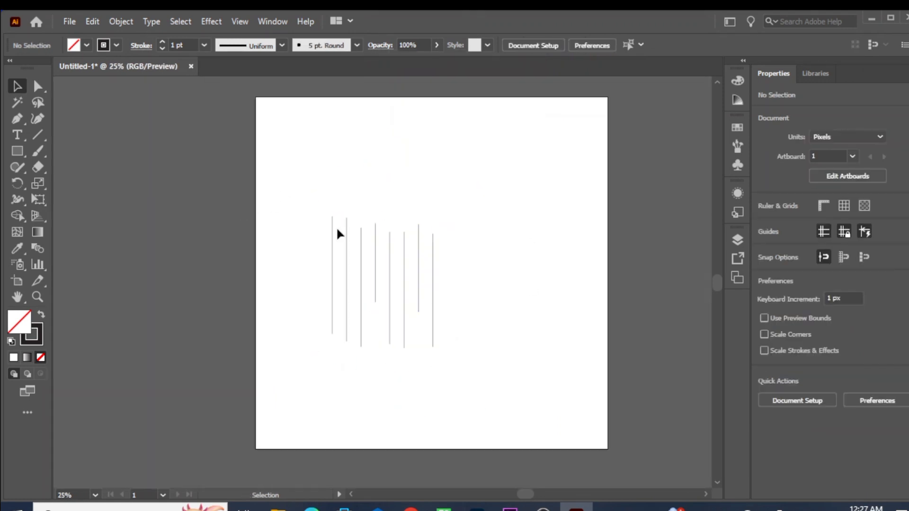
pyautogui.moveTo(336, 234); pyautogui.dragTo(483, 363)
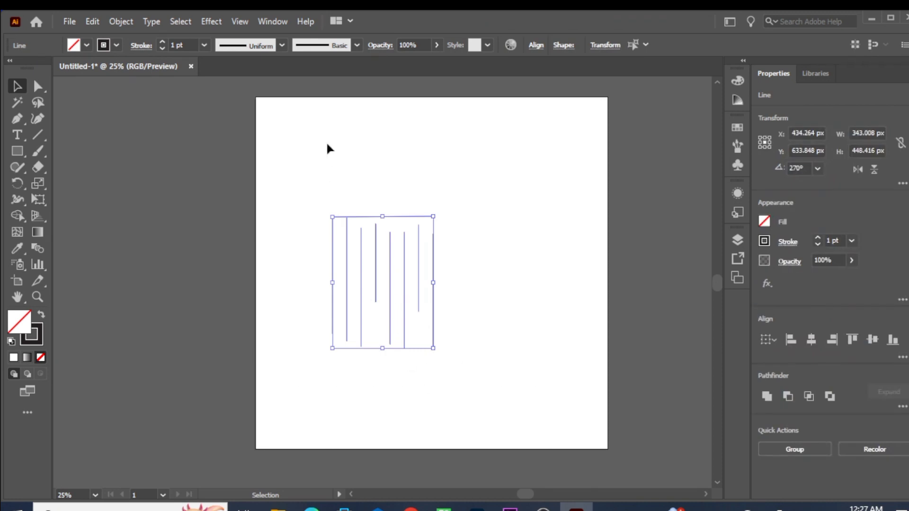
pyautogui.click(17, 151)
pyautogui.moveTo(280, 139); pyautogui.dragTo(509, 410)
pyautogui.click(138, 237)
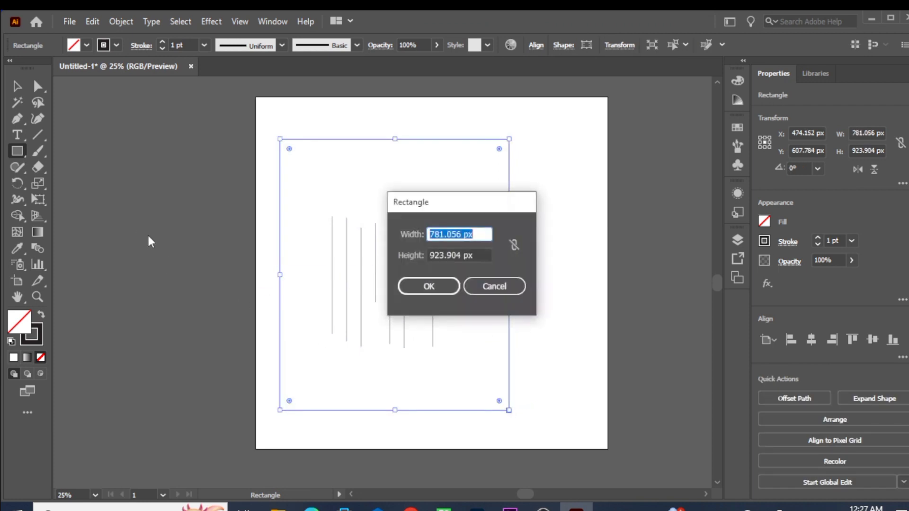
pyautogui.click(518, 283)
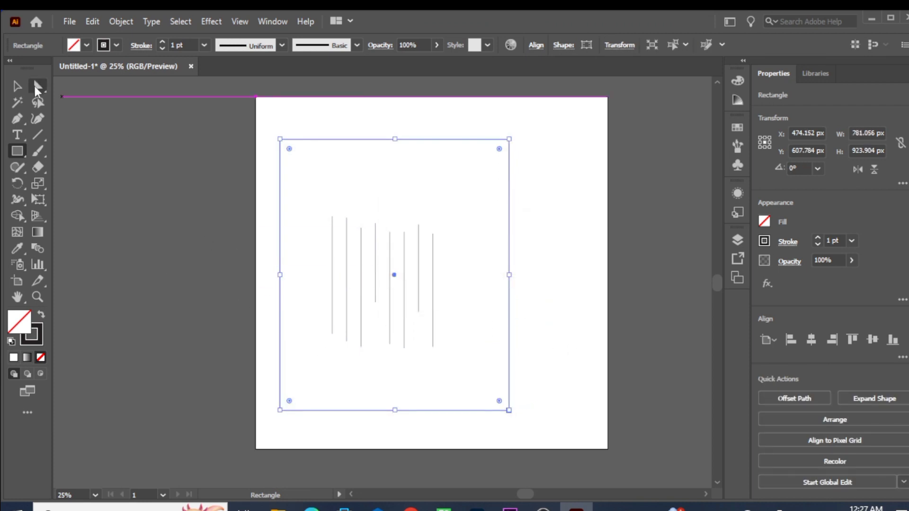
# - Bring the rectangle and the vertical lines together to the front and clear the selection
pyautogui.click(17, 87)
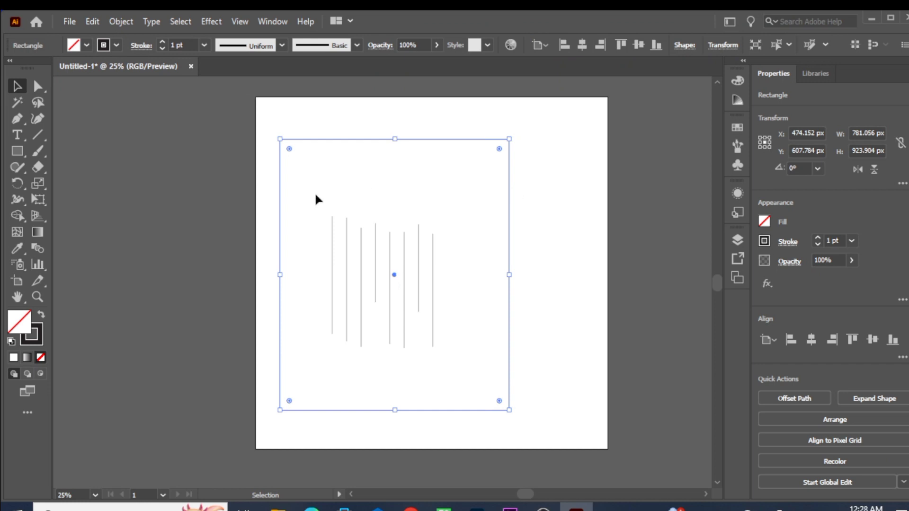
pyautogui.moveTo(314, 193); pyautogui.dragTo(473, 324)
pyautogui.rightClick(404, 222)
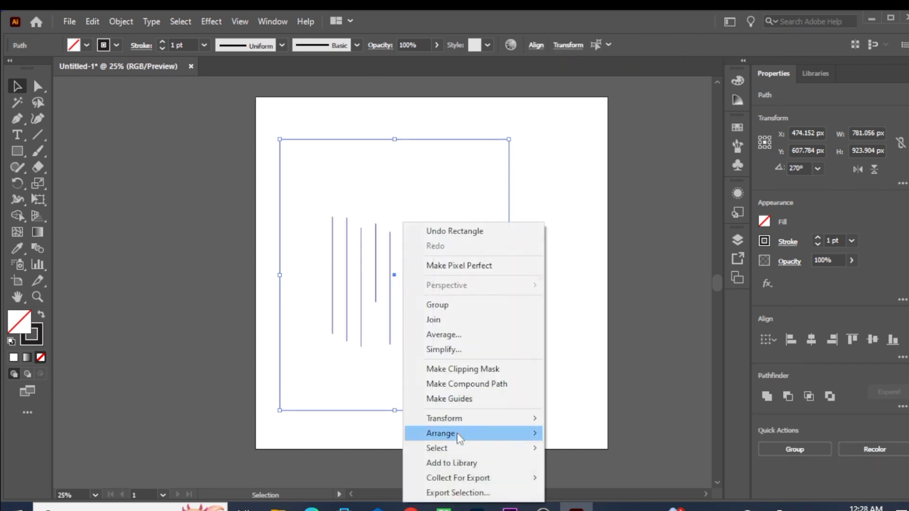
pyautogui.moveTo(456, 435)
pyautogui.click(605, 438)
pyautogui.click(139, 272)
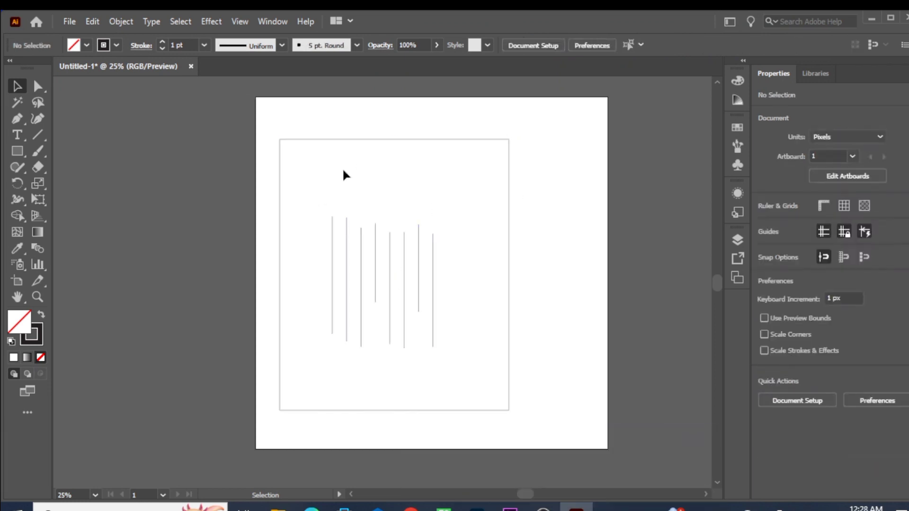
# - Fill the rectangle with the red color E82323
pyautogui.click(302, 141)
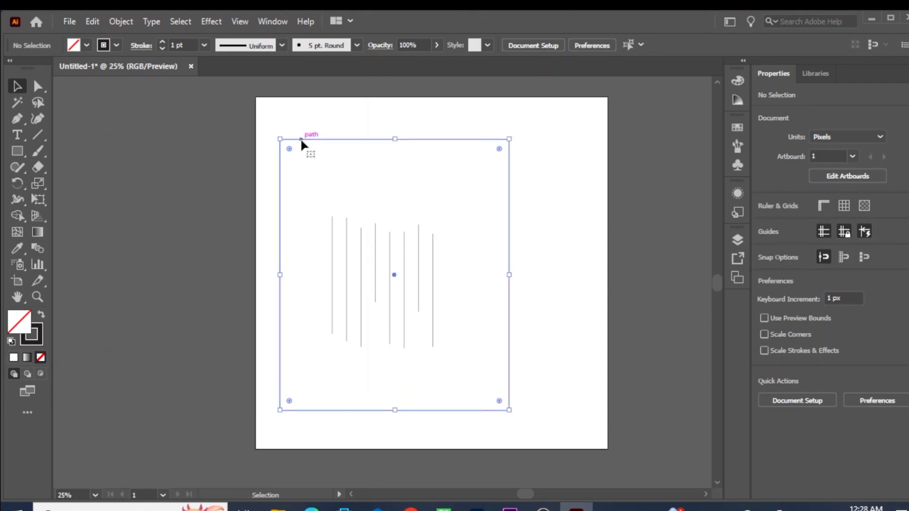
pyautogui.doubleClick(16, 331)
pyautogui.click(338, 181)
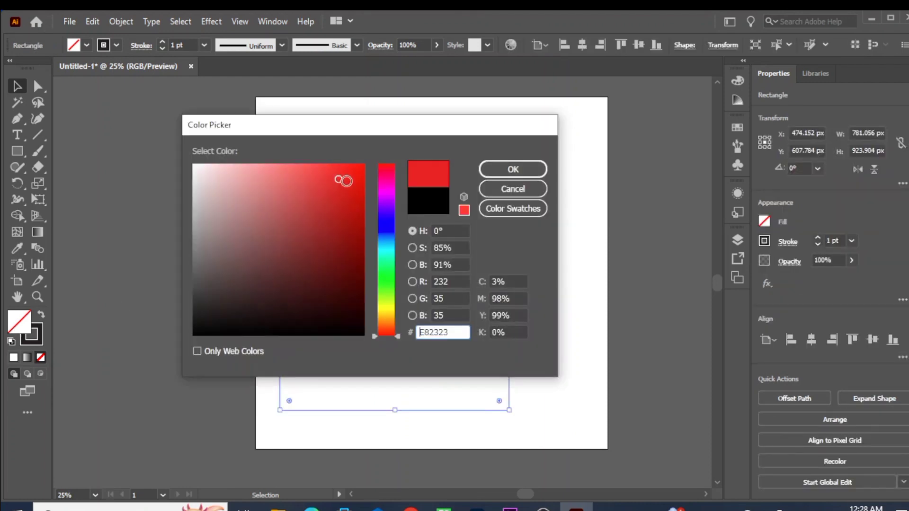
pyautogui.click(491, 168)
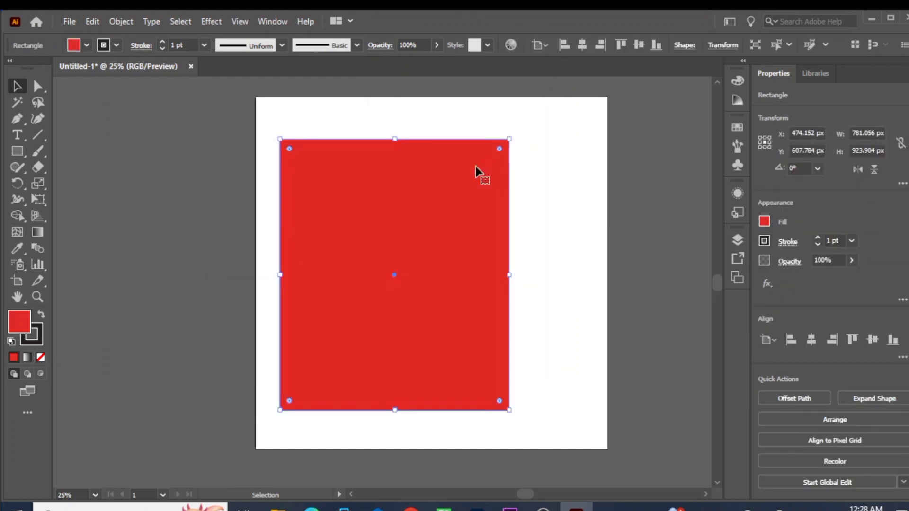
# - Send the red rectangle to the back and move it about 64 px left and 41 px up
pyautogui.rightClick(353, 211)
pyautogui.moveTo(426, 433)
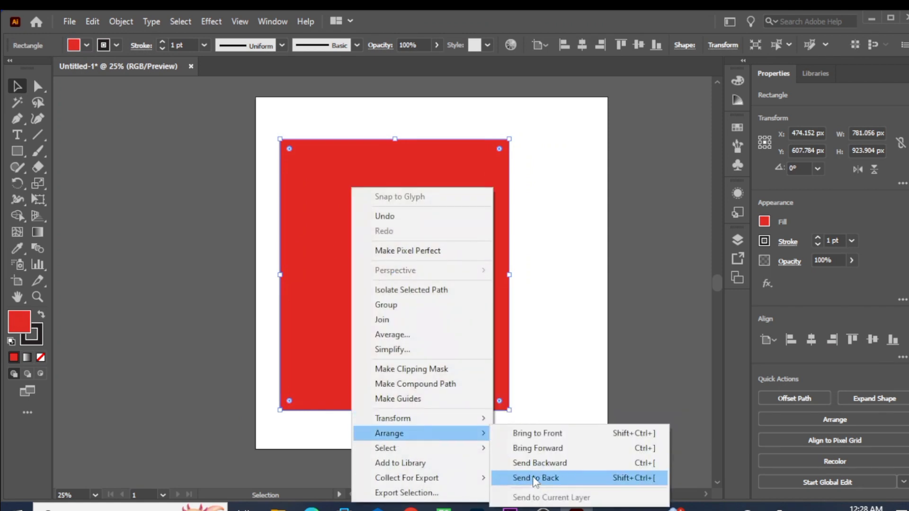
pyautogui.click(532, 478)
pyautogui.moveTo(314, 197); pyautogui.dragTo(294, 182)
# - Move the red rectangle about 35 px right and 58 px down behind the vertical lines and clear the selection
pyautogui.click(331, 268)
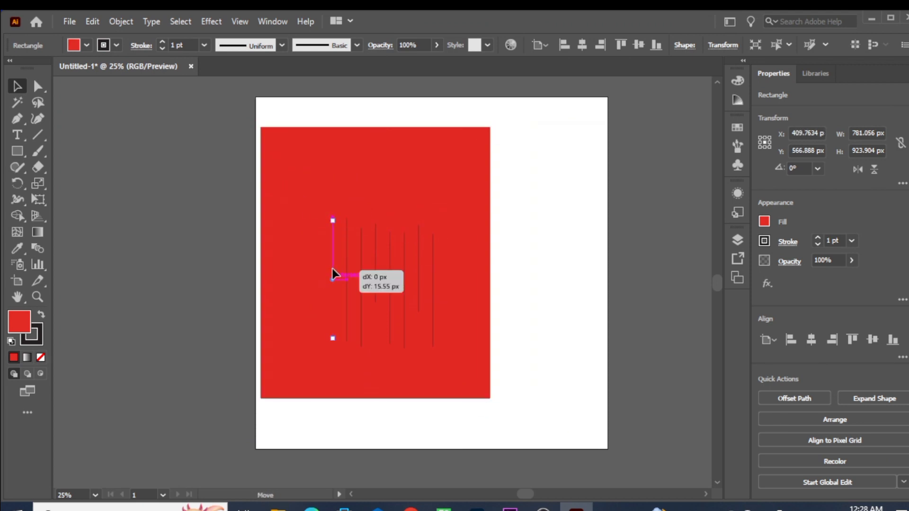
pyautogui.click(318, 182)
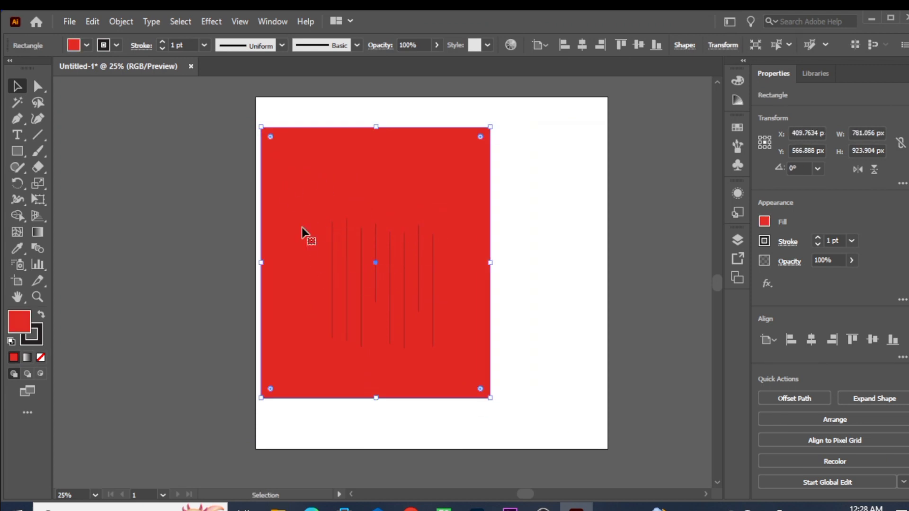
pyautogui.moveTo(314, 221); pyautogui.dragTo(296, 210)
pyautogui.click(255, 219)
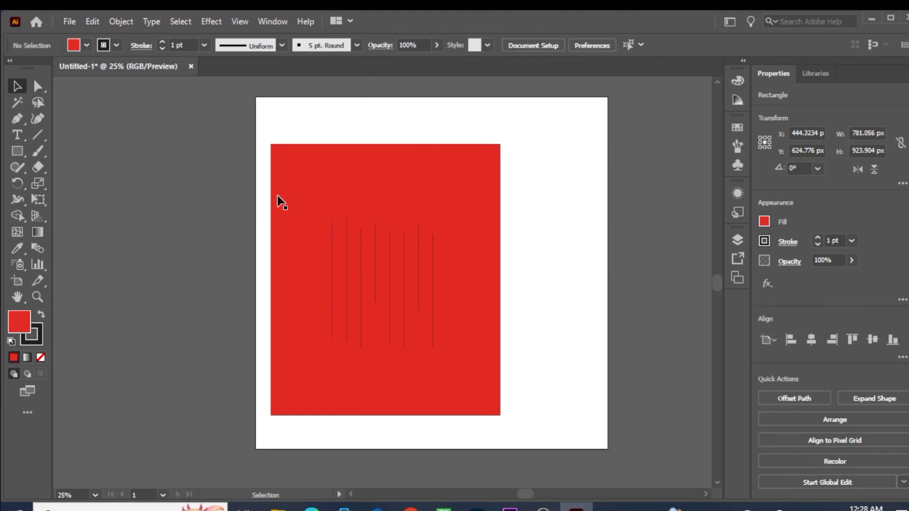
# - Lock the red rectangle and release it again by unlocking all objects
pyautogui.click(300, 206)
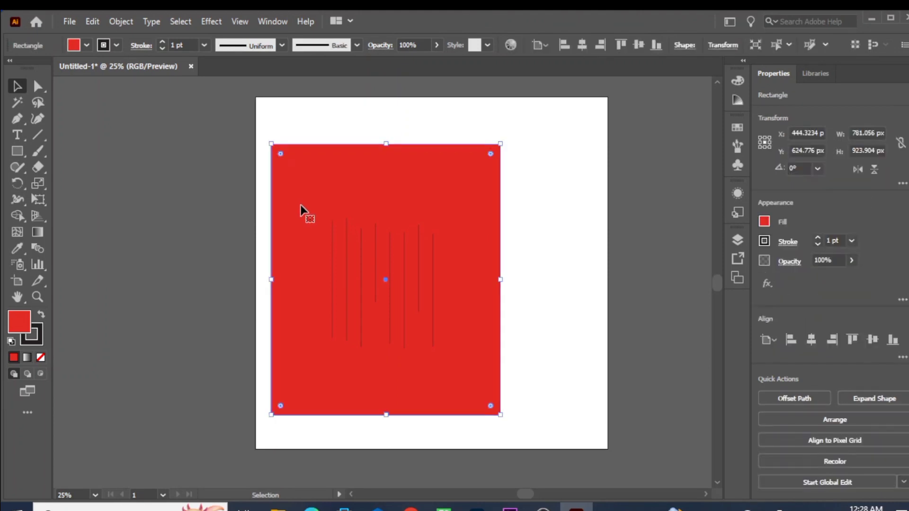
pyautogui.hotkey('ctrl', 'shift', 'a')
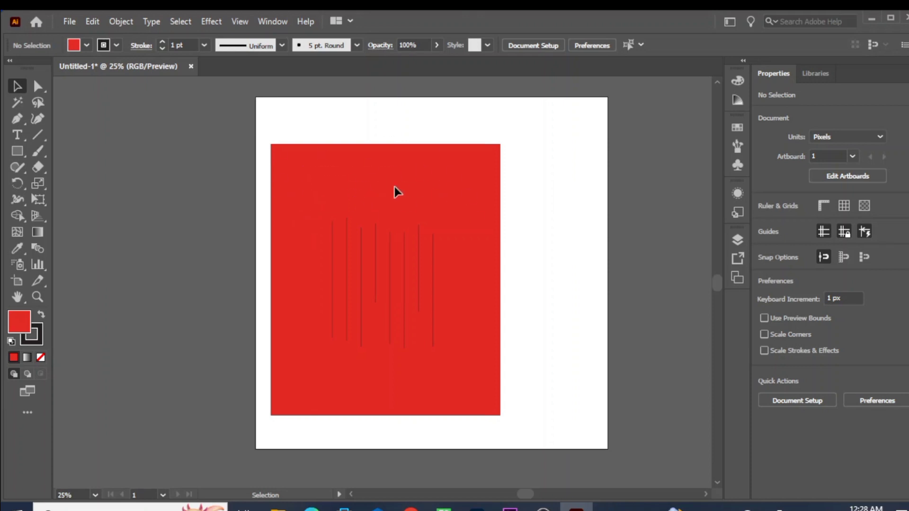
pyautogui.click(121, 22)
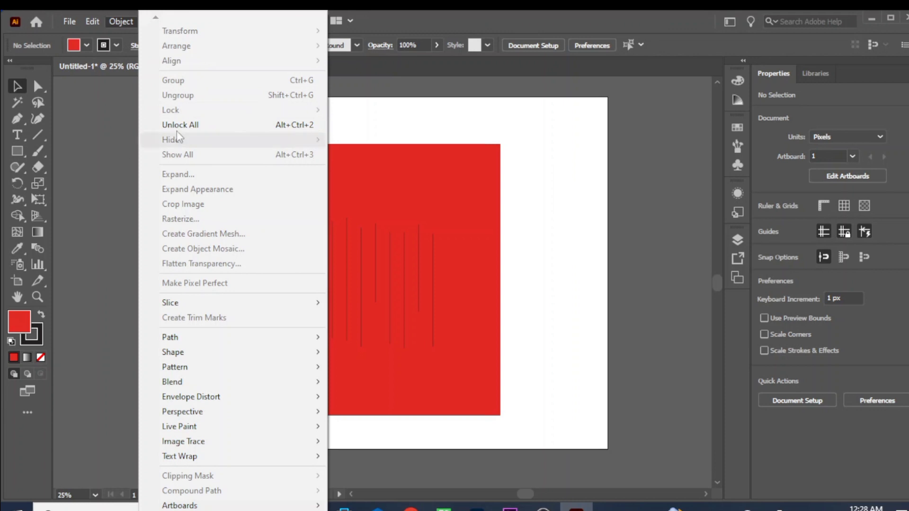
pyautogui.click(189, 125)
pyautogui.click(649, 230)
# - Lock the red rectangle so it stays fixed behind the vertical lines
pyautogui.click(302, 181)
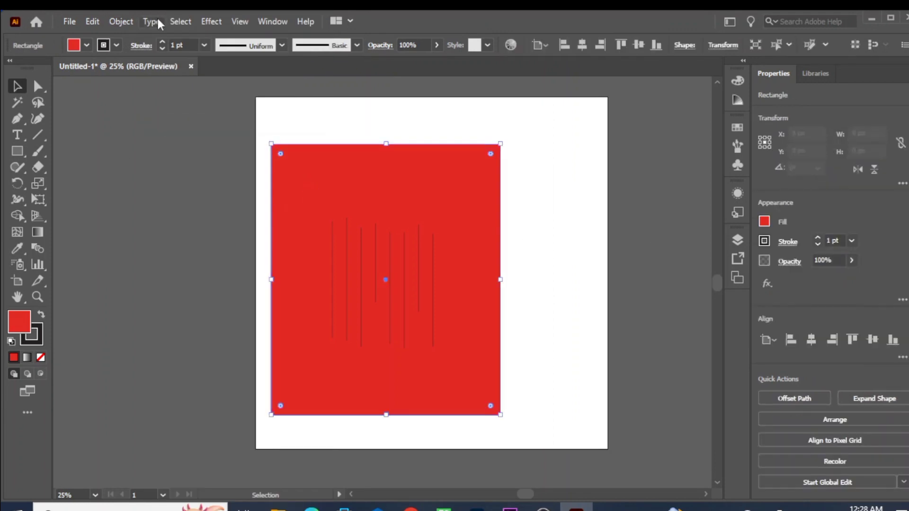
pyautogui.click(122, 22)
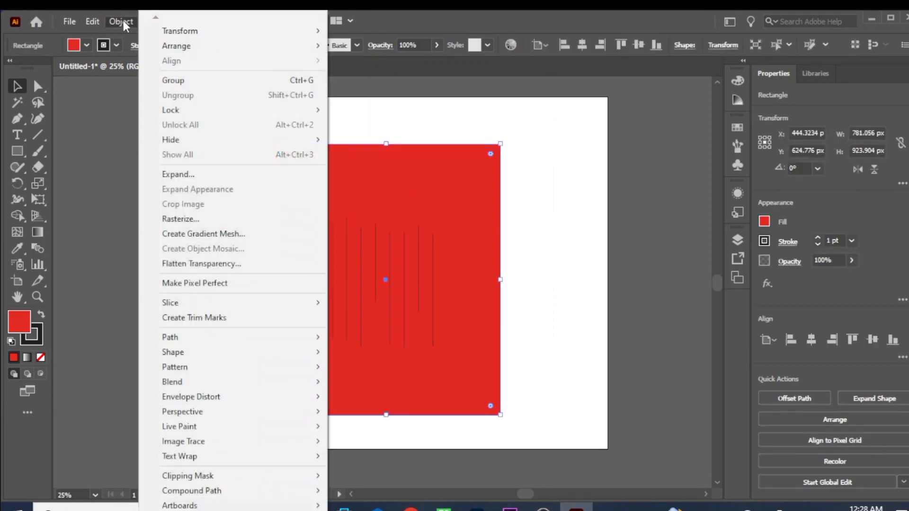
pyautogui.moveTo(171, 113)
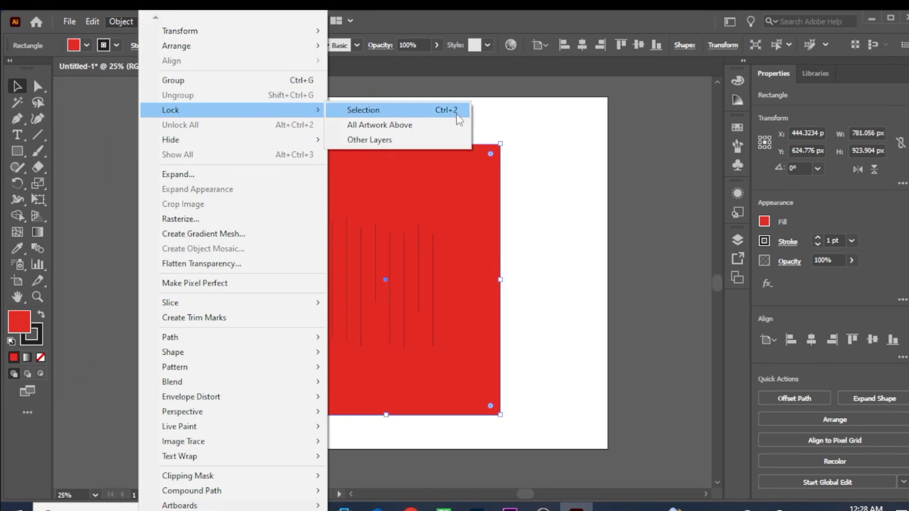
pyautogui.click(395, 116)
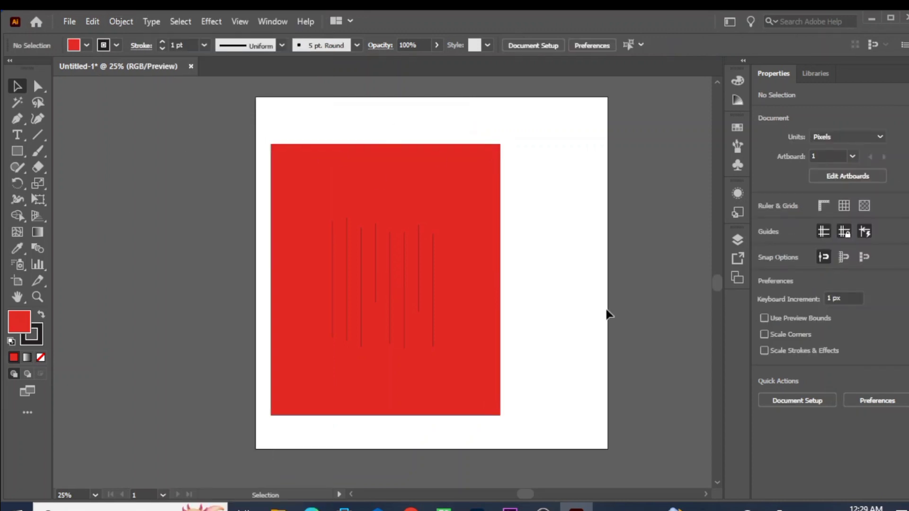
# - Expand Layer 1 in the layer list and toggle the red rectangle's lock off and back on
pyautogui.click(734, 238)
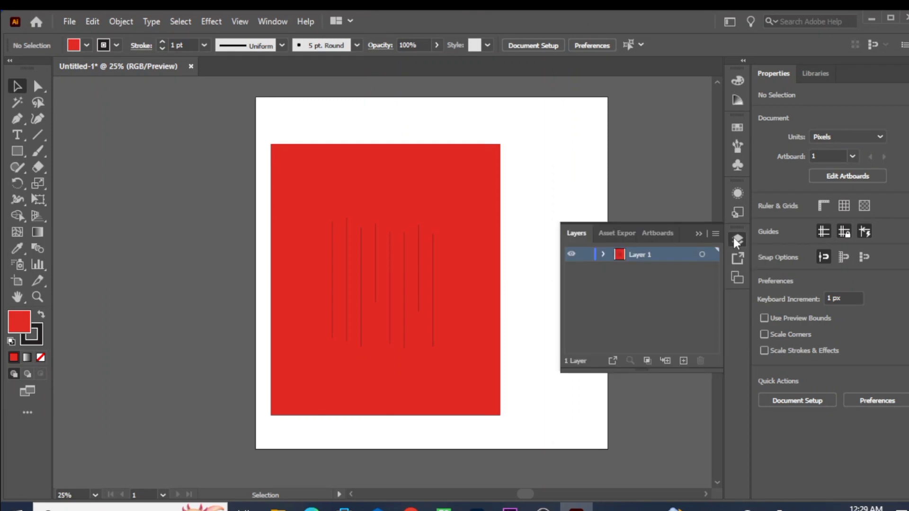
pyautogui.click(602, 255)
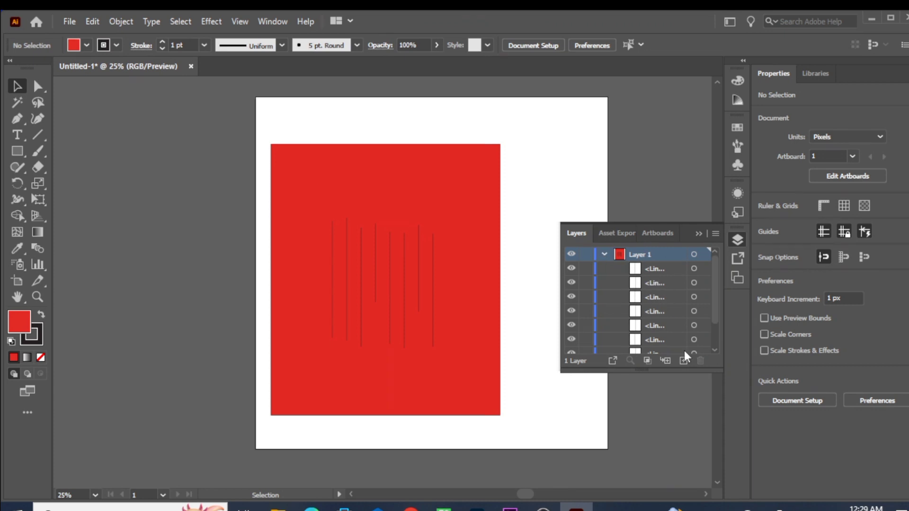
pyautogui.scroll(-2, 711, 260)
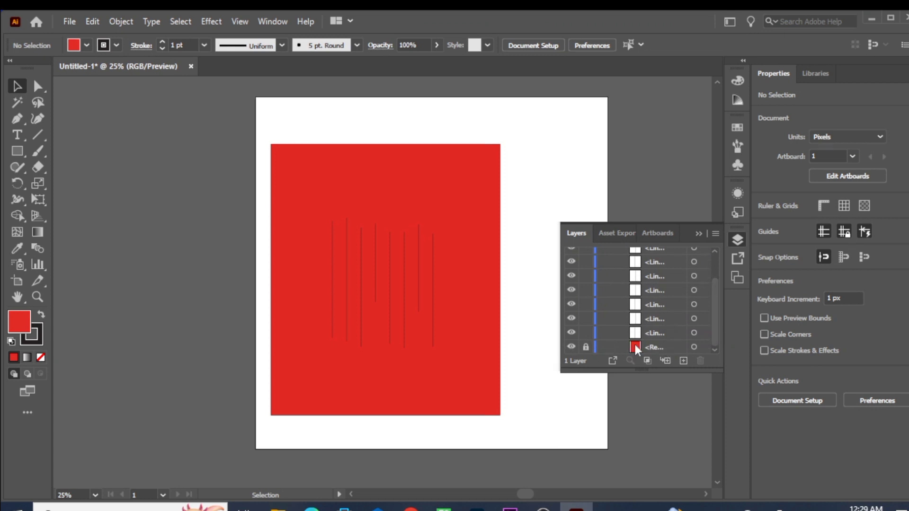
pyautogui.click(585, 347)
pyautogui.click(586, 348)
pyautogui.click(699, 233)
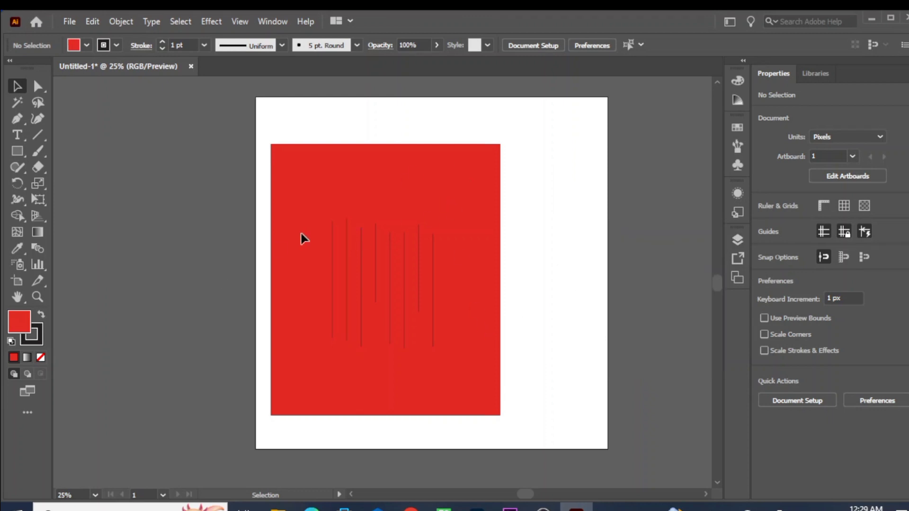
# - Select the eight vertical lines and give them an off-white fill
pyautogui.moveTo(486, 352); pyautogui.dragTo(486, 351)
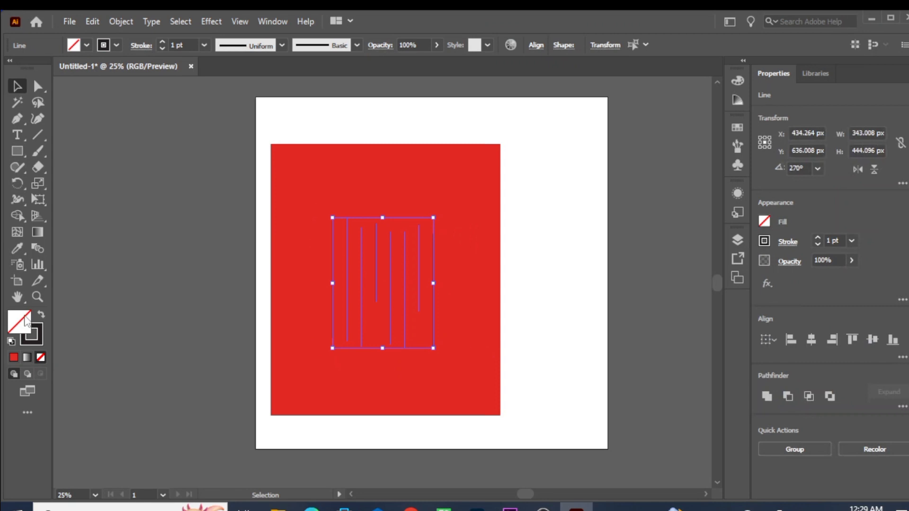
pyautogui.doubleClick(29, 330)
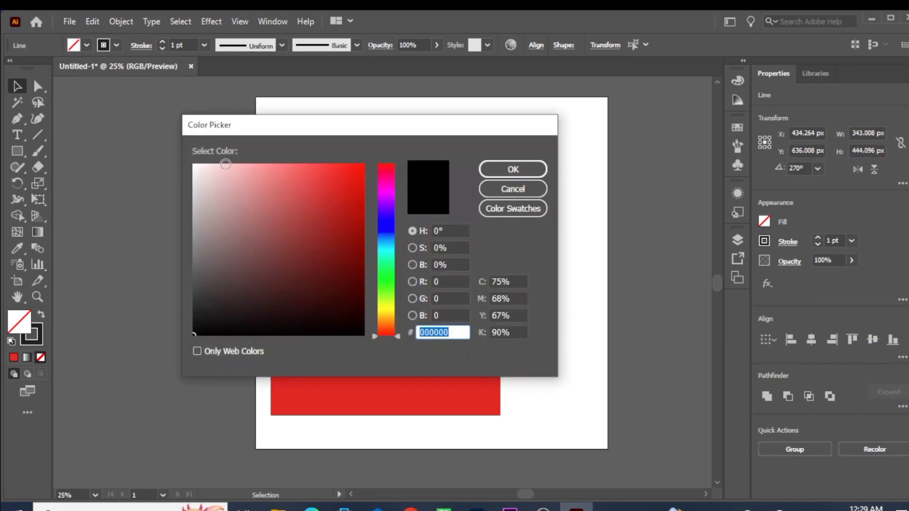
pyautogui.click(194, 174)
pyautogui.click(495, 171)
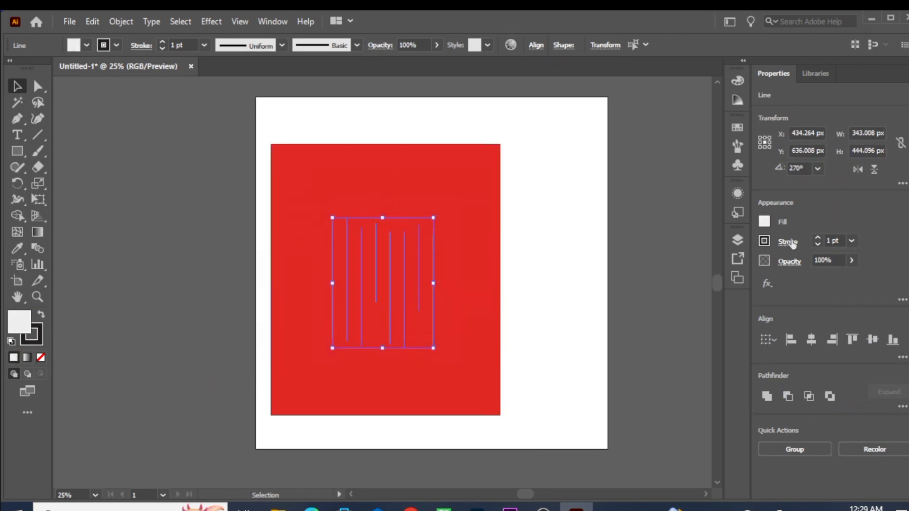
# - Increase the stroke weight of the eight vertical lines to 10 pt and clear the selection
pyautogui.click(817, 236)
pyautogui.click(816, 236)
pyautogui.click(817, 236)
pyautogui.click(817, 237)
pyautogui.click(817, 236)
pyautogui.click(816, 236)
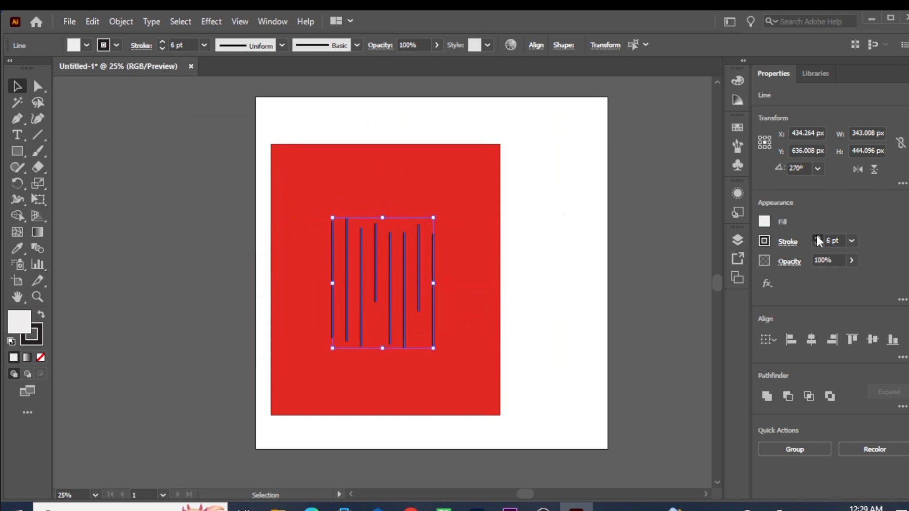
pyautogui.click(817, 236)
pyautogui.click(816, 236)
pyautogui.click(183, 228)
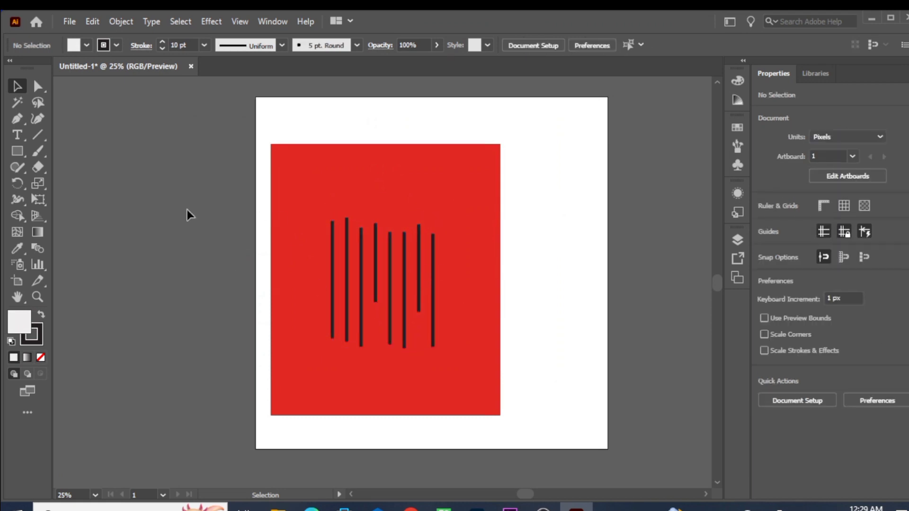
# - Set the fill of the eight vertical lines to None and clear the selection
pyautogui.moveTo(456, 329); pyautogui.dragTo(456, 329)
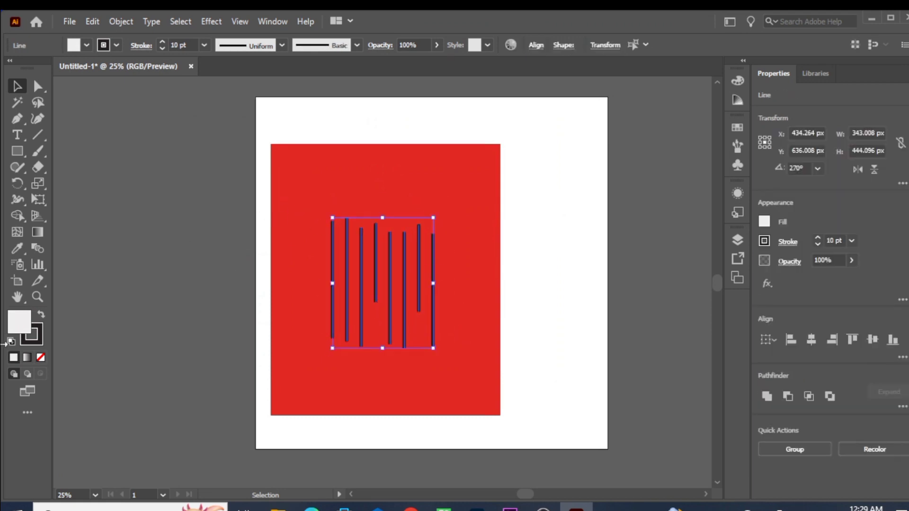
pyautogui.click(41, 357)
pyautogui.click(140, 264)
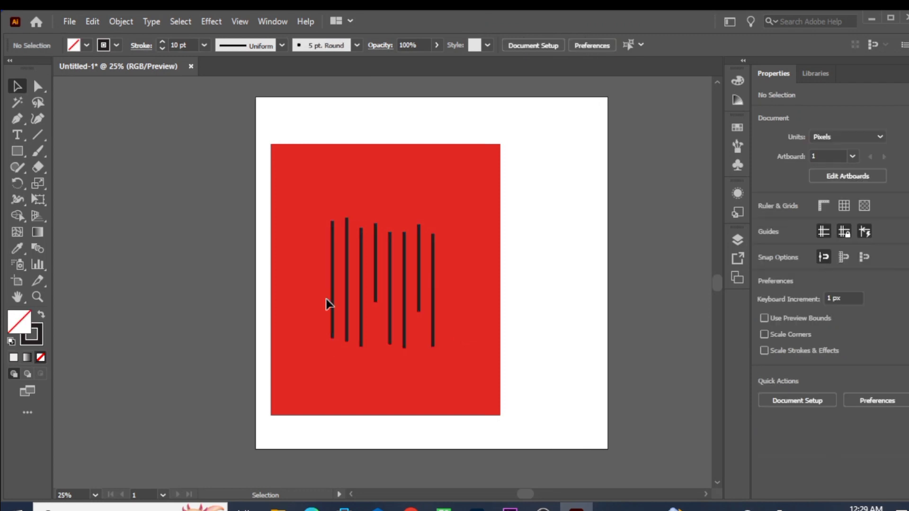
# - Select all eight vertical lines and move them about 233 px up and 6 px left over the locked rectangle
pyautogui.moveTo(309, 194); pyautogui.dragTo(501, 353)
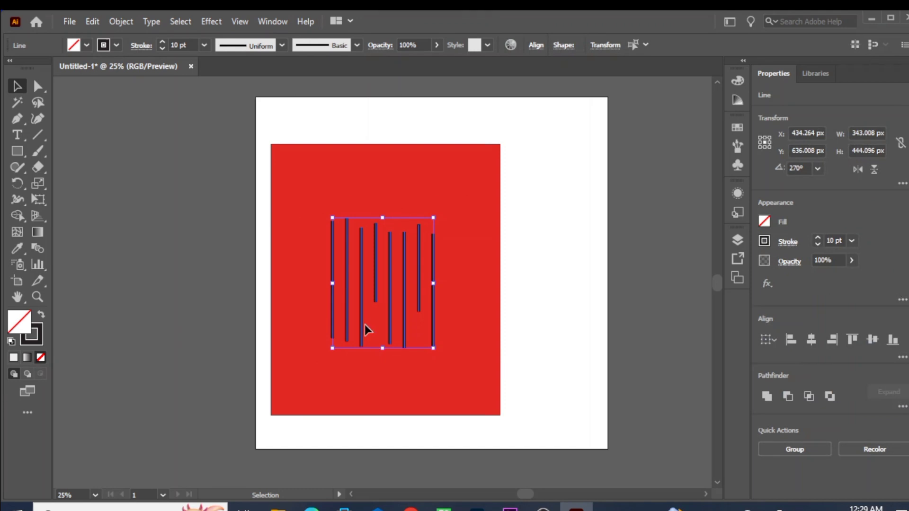
pyautogui.click(232, 256)
pyautogui.moveTo(317, 210); pyautogui.dragTo(461, 359)
pyautogui.click(479, 157)
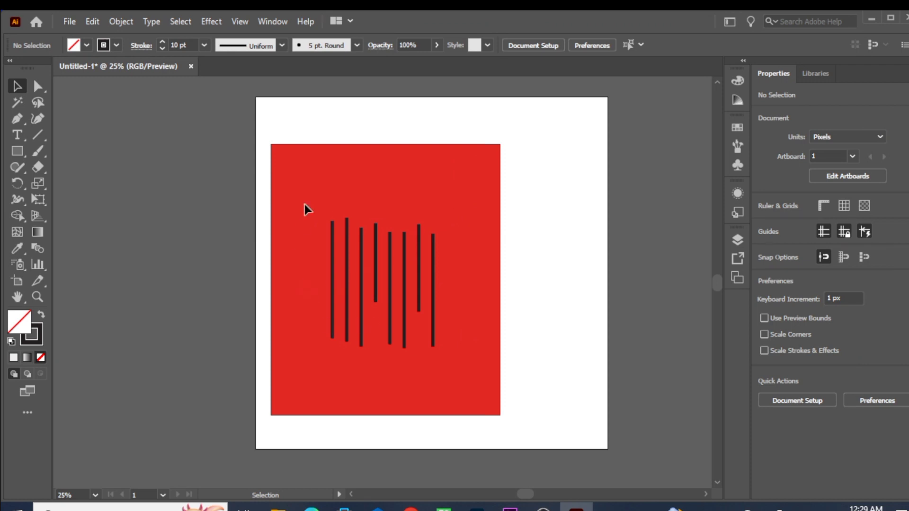
pyautogui.moveTo(447, 345); pyautogui.dragTo(446, 345)
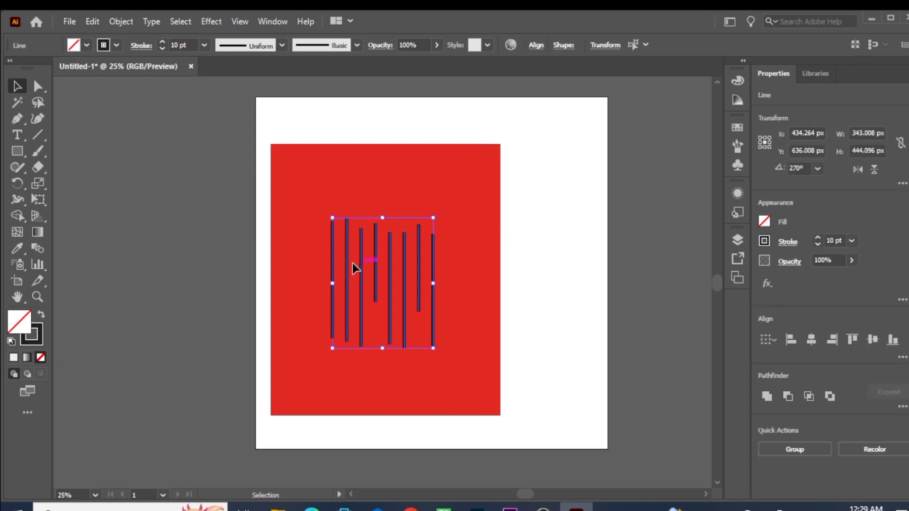
pyautogui.moveTo(375, 260); pyautogui.dragTo(374, 191)
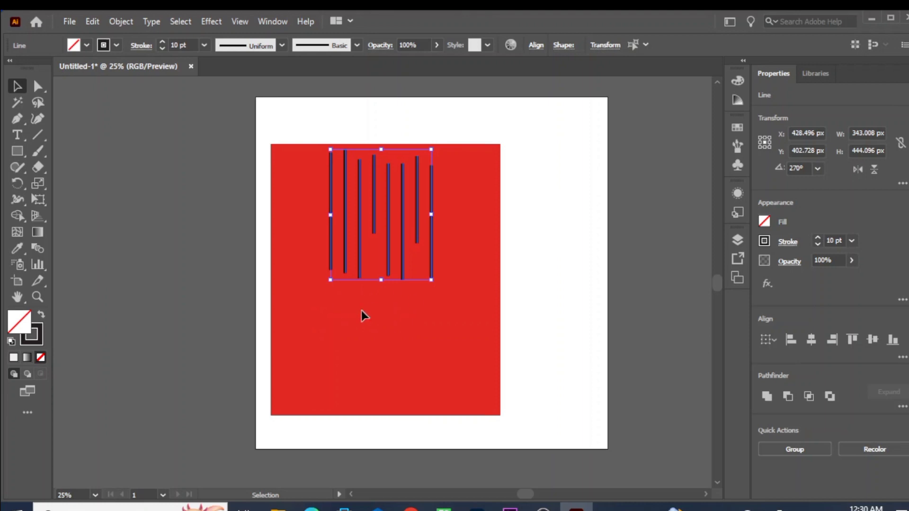
# - Group the eight vertical lines into a single object and clear the selection
pyautogui.click(738, 240)
pyautogui.moveTo(295, 177); pyautogui.dragTo(484, 294)
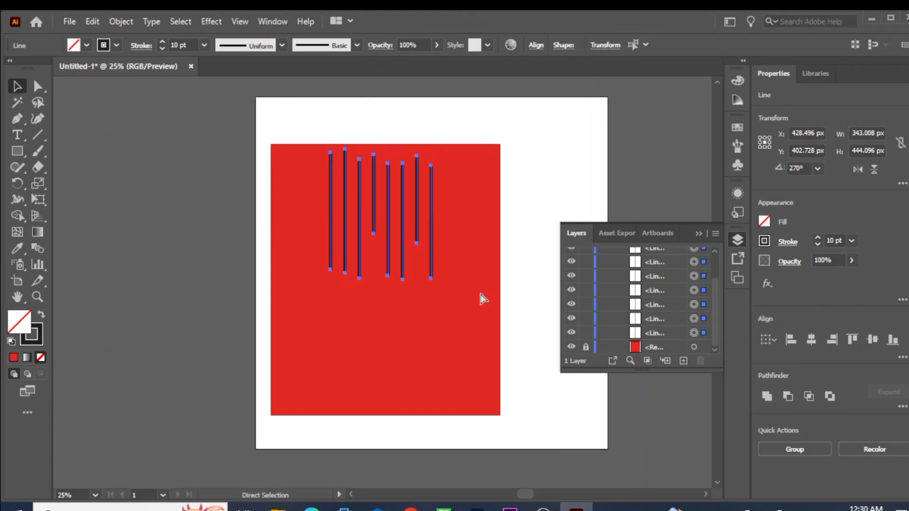
pyautogui.hotkey('ctrl', 'g')
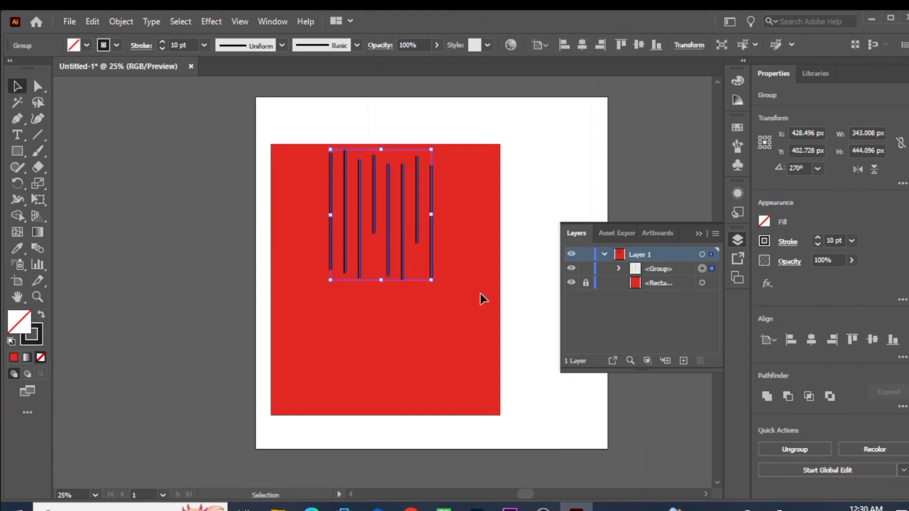
pyautogui.click(700, 236)
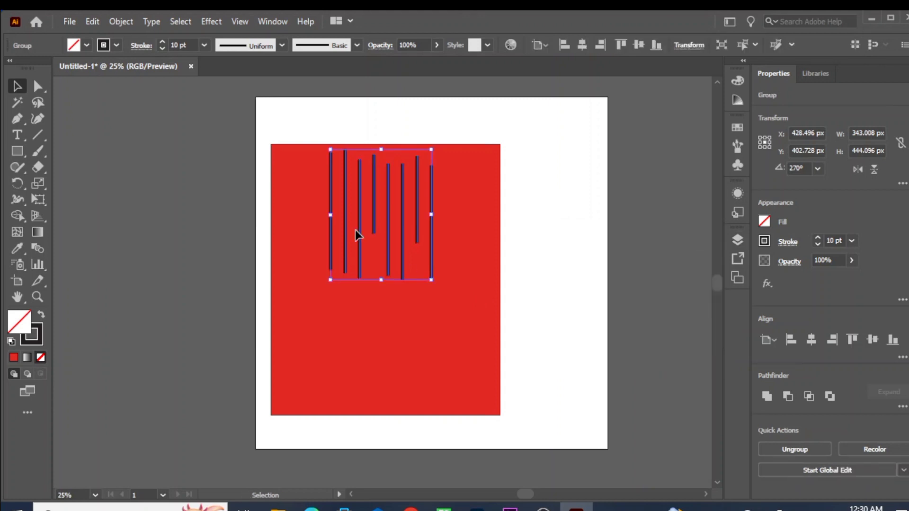
pyautogui.rightClick(405, 212)
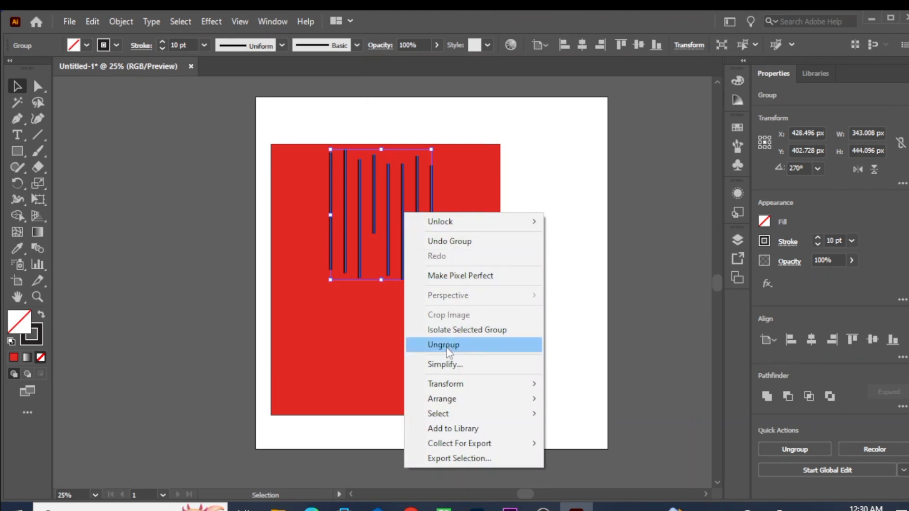
pyautogui.click(202, 257)
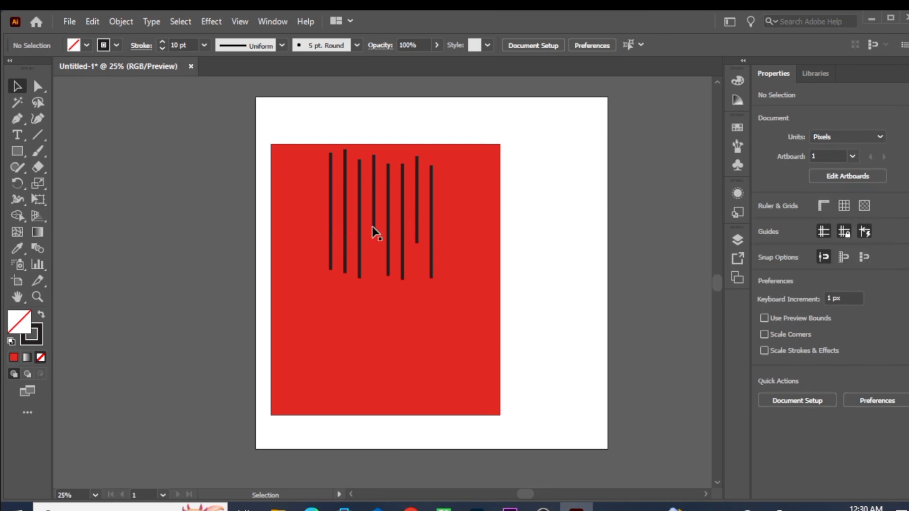
# - Move the group of vertical lines to the lower-left part of the red rectangle
pyautogui.moveTo(436, 246); pyautogui.dragTo(435, 246)
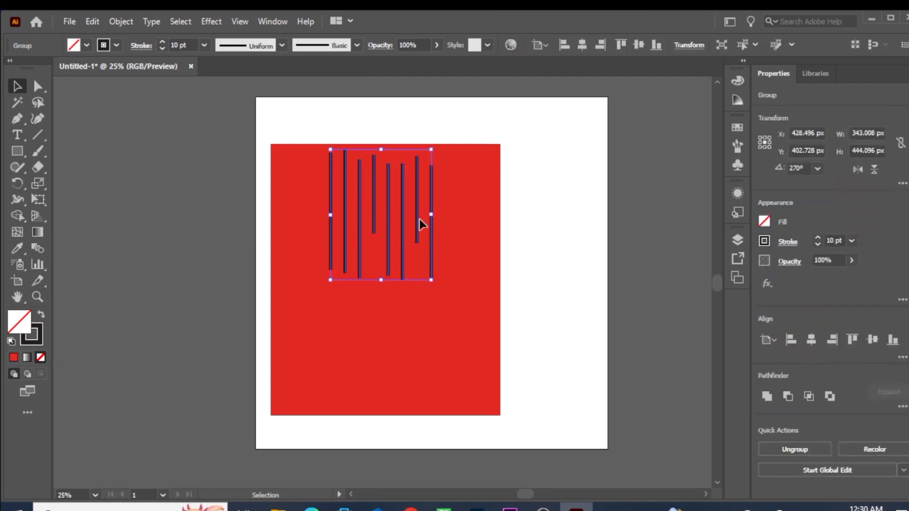
pyautogui.click(381, 202)
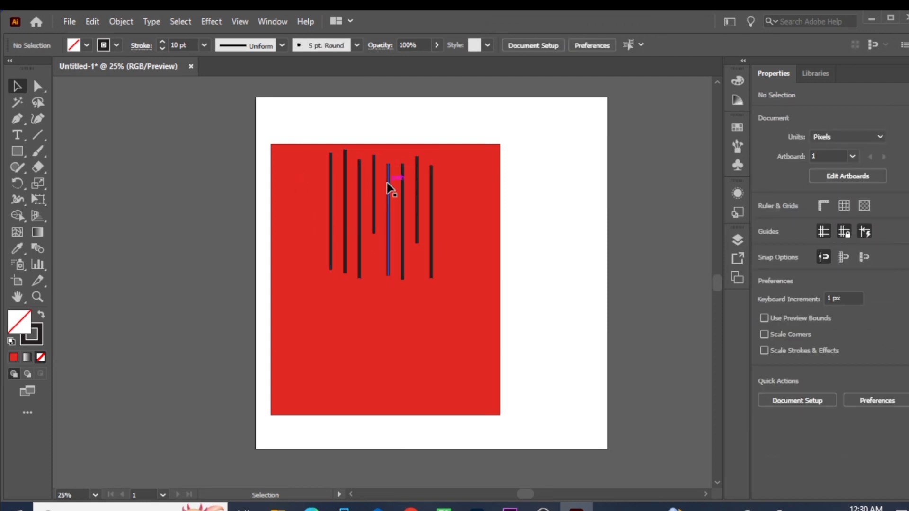
pyautogui.moveTo(387, 183); pyautogui.dragTo(345, 314)
pyautogui.click(405, 190)
# - Unlock the red rectangle in the layer list and select it on the artboard
pyautogui.click(738, 240)
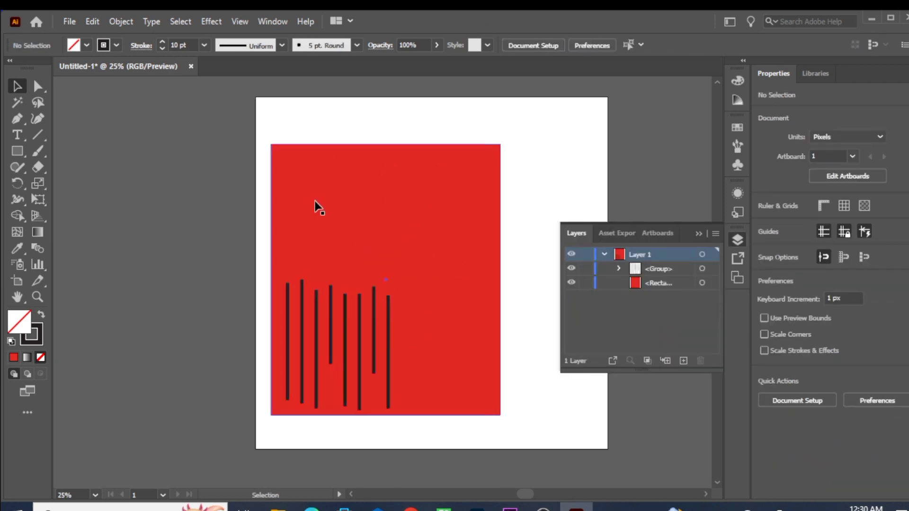
pyautogui.click(700, 235)
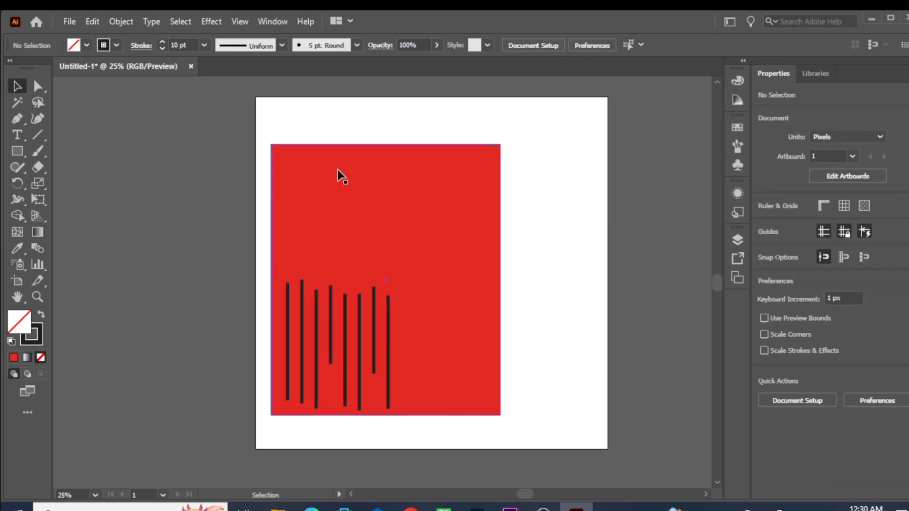
pyautogui.click(379, 172)
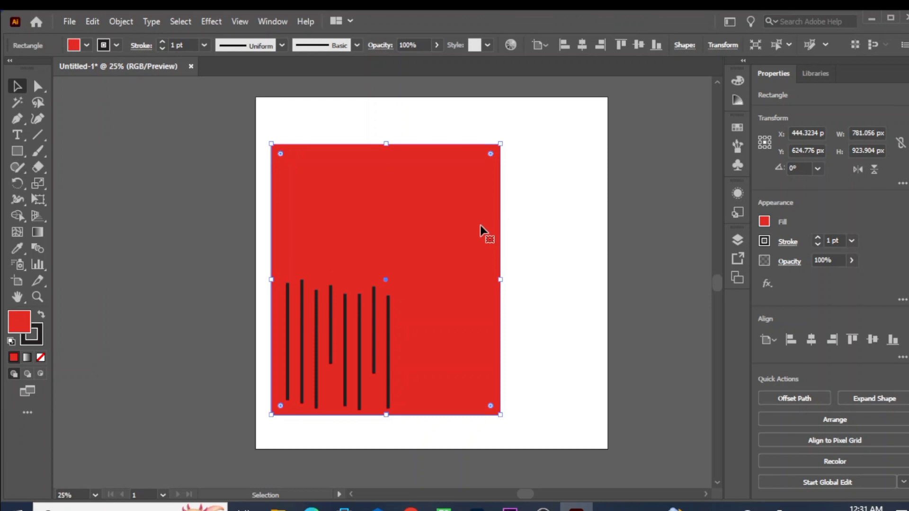
# - Add and remove the line group and red rectangle from the selection, ending with both selected together
pyautogui.keyDown('shift'); pyautogui.click(331, 319); pyautogui.keyUp('shift')
pyautogui.keyDown('shift'); pyautogui.click(422, 182); pyautogui.keyUp('shift')
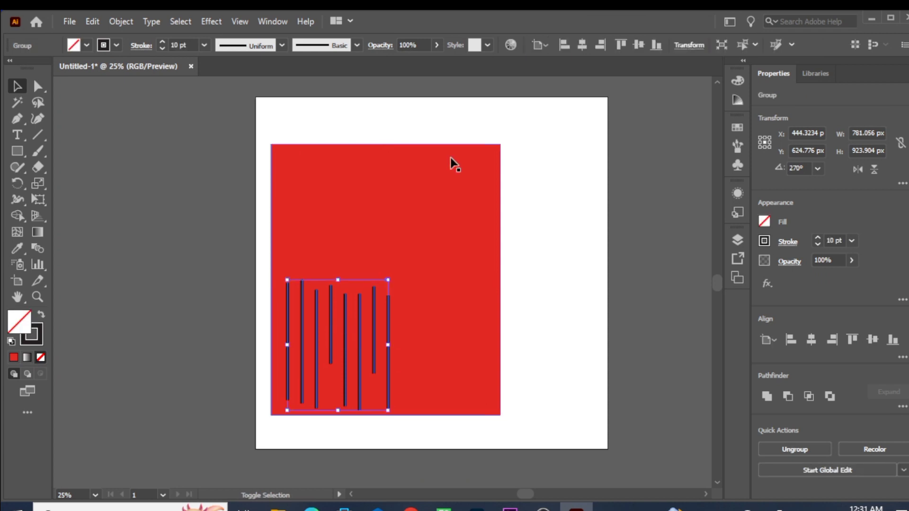
pyautogui.keyDown('shift'); pyautogui.click(405, 225); pyautogui.keyUp('shift')
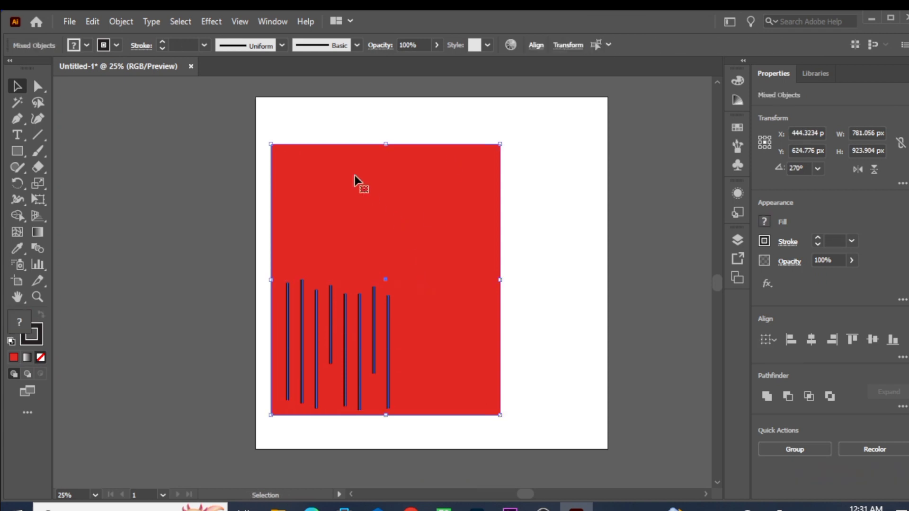
pyautogui.keyDown('shift'); pyautogui.click(319, 317); pyautogui.keyUp('shift')
pyautogui.keyDown('shift'); pyautogui.click(390, 339); pyautogui.keyUp('shift')
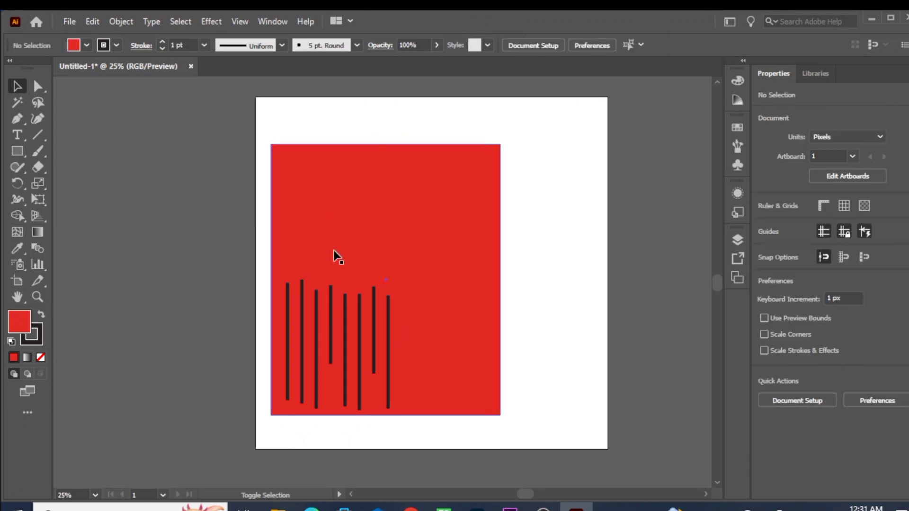
pyautogui.moveTo(263, 109); pyautogui.dragTo(427, 366)
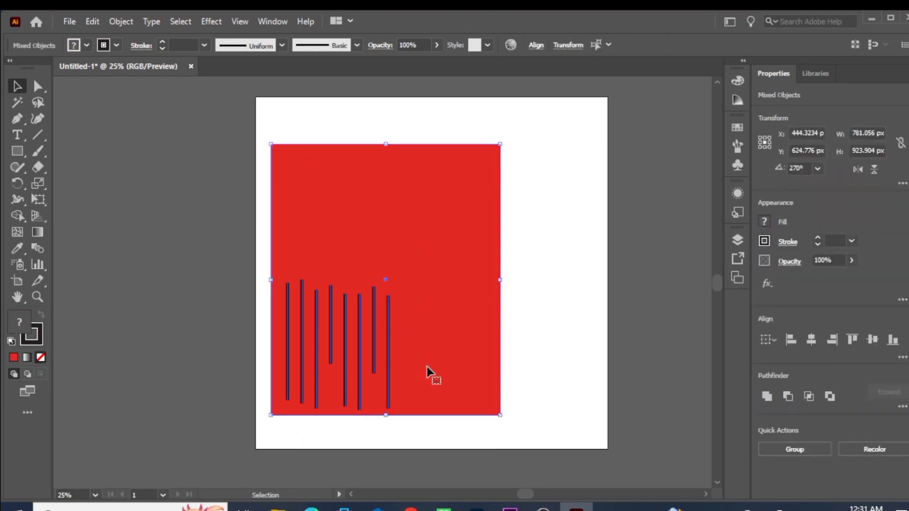
# - Align the line group and red rectangle on their horizontal and vertical centers, and move both to the upper middle of the artboard
pyautogui.click(535, 46)
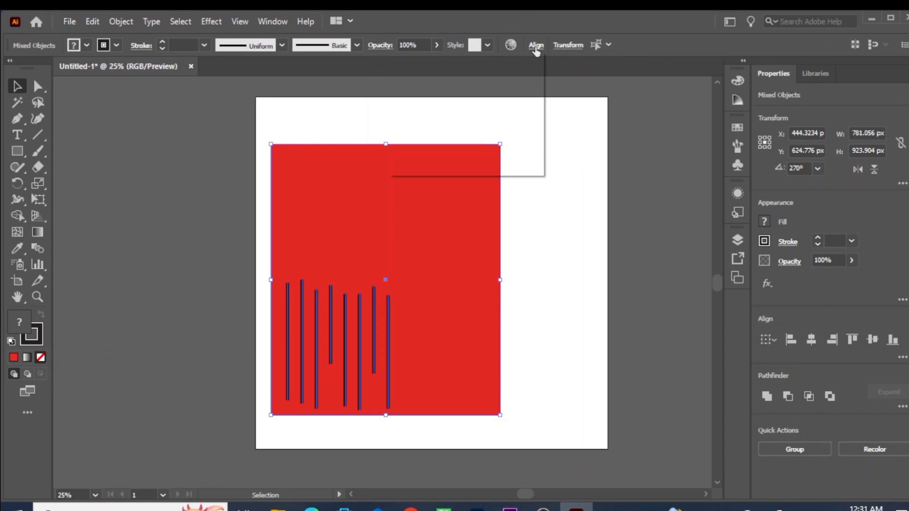
pyautogui.click(423, 85)
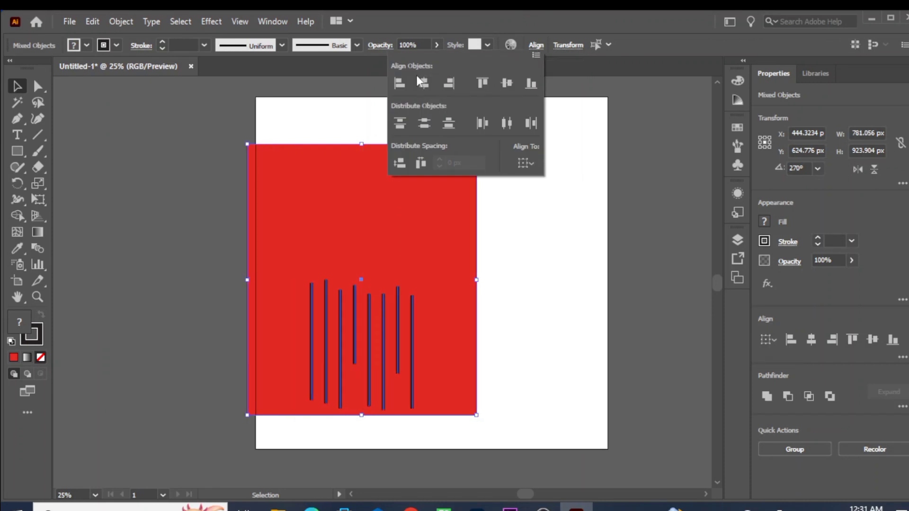
pyautogui.click(505, 86)
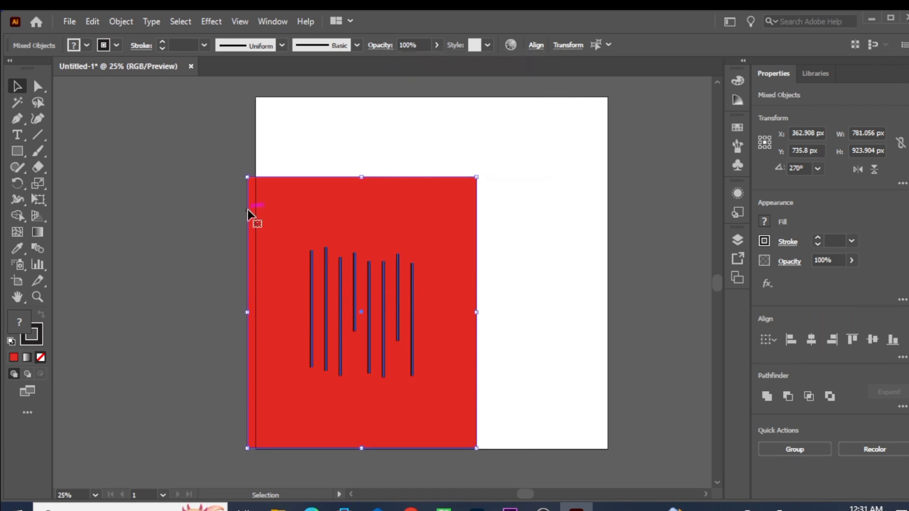
pyautogui.moveTo(286, 217); pyautogui.dragTo(360, 169)
pyautogui.press('g')
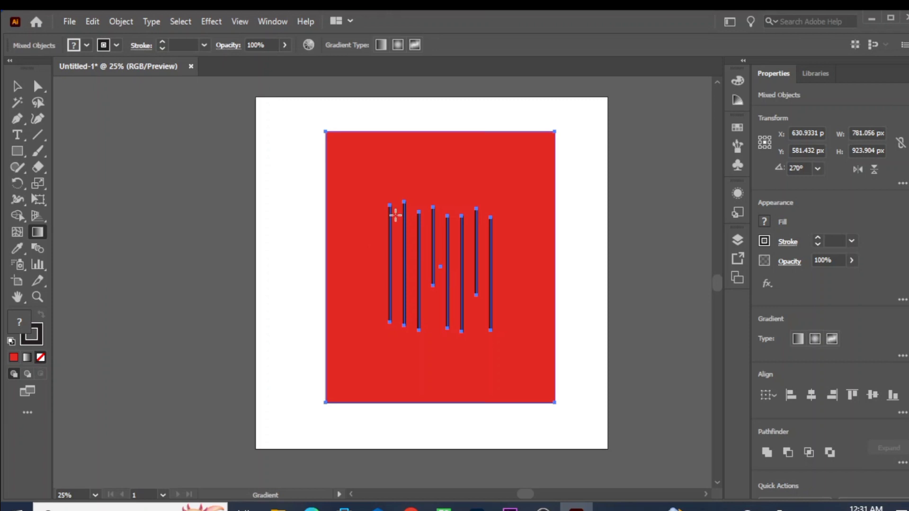
# - Align the line group and rectangle by their left, right, top and bottom edges in turn, and finally by their vertical centers
pyautogui.click(902, 413)
pyautogui.click(766, 315)
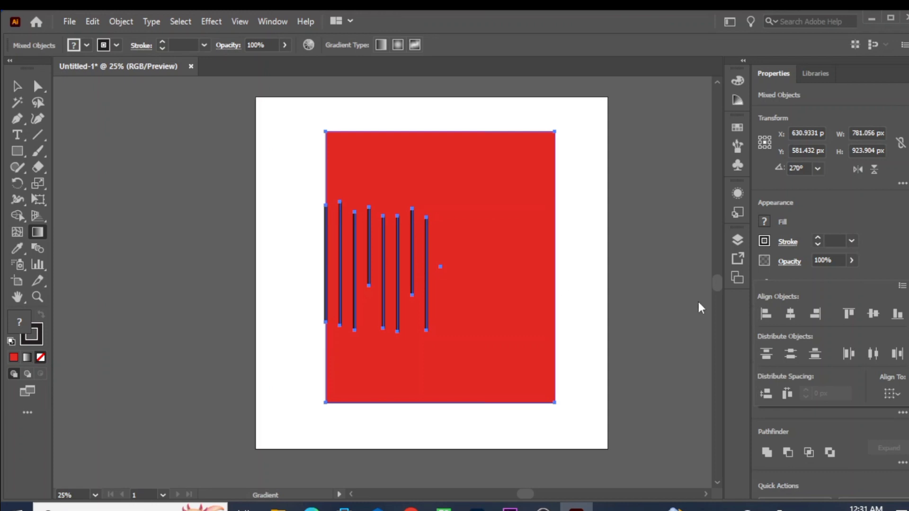
pyautogui.click(814, 316)
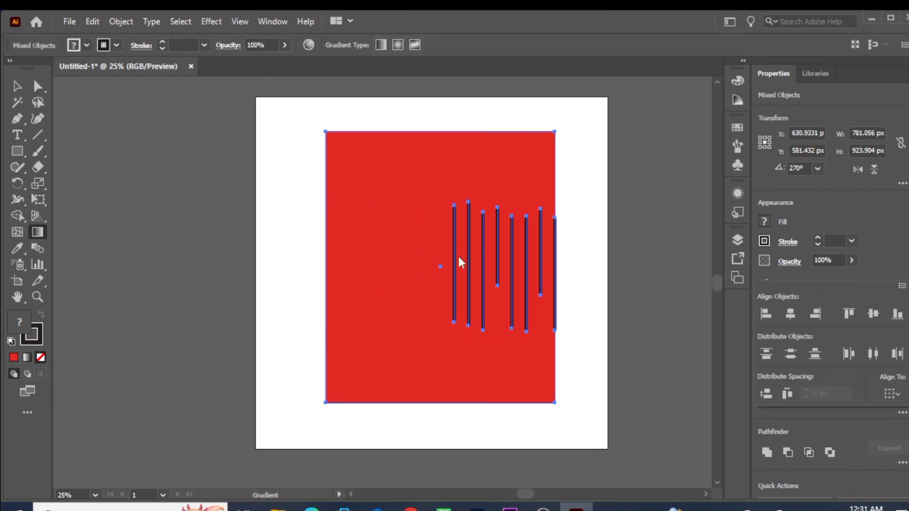
pyautogui.click(849, 314)
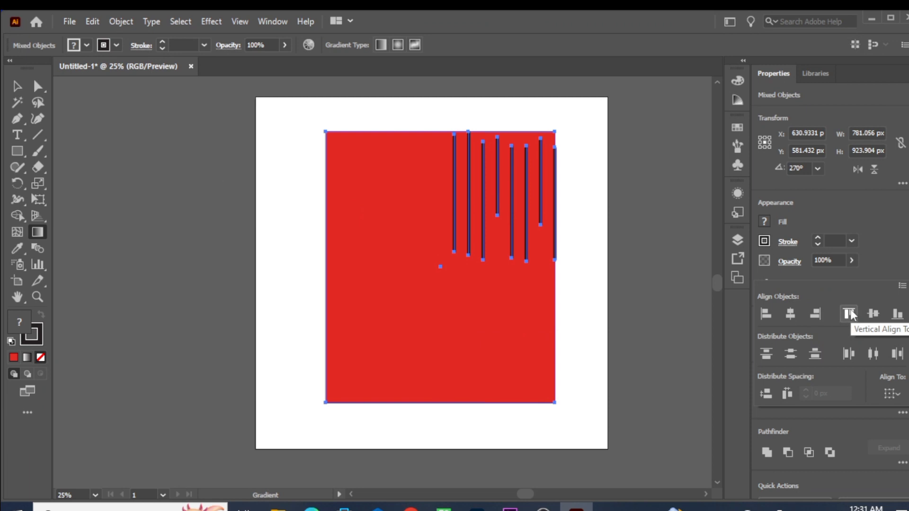
pyautogui.click(897, 315)
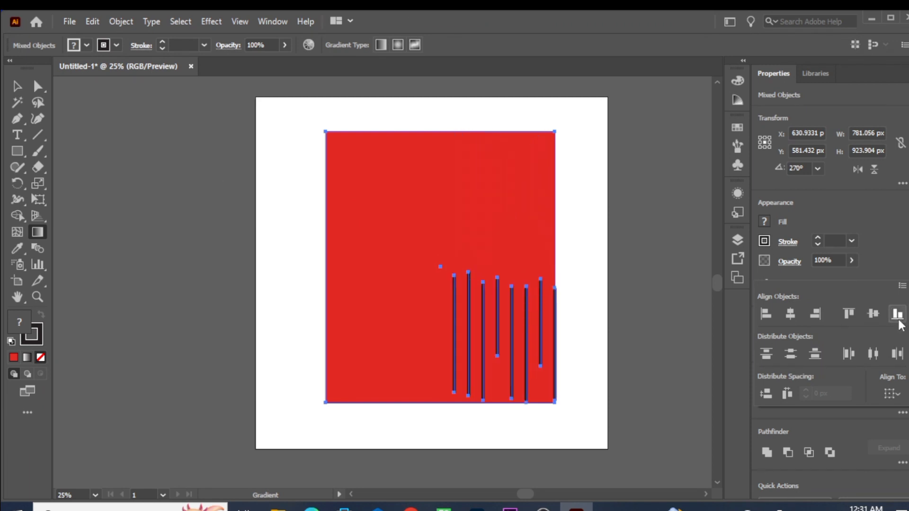
pyautogui.click(872, 316)
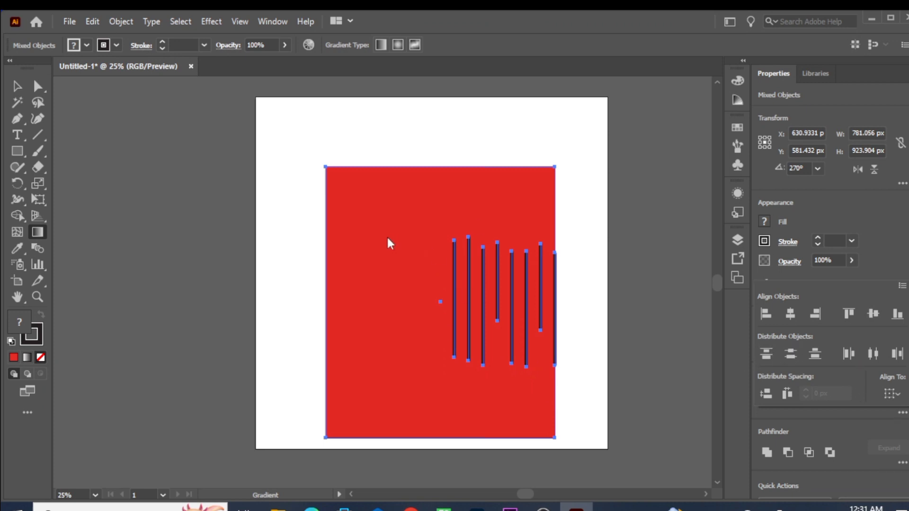
pyautogui.click(896, 394)
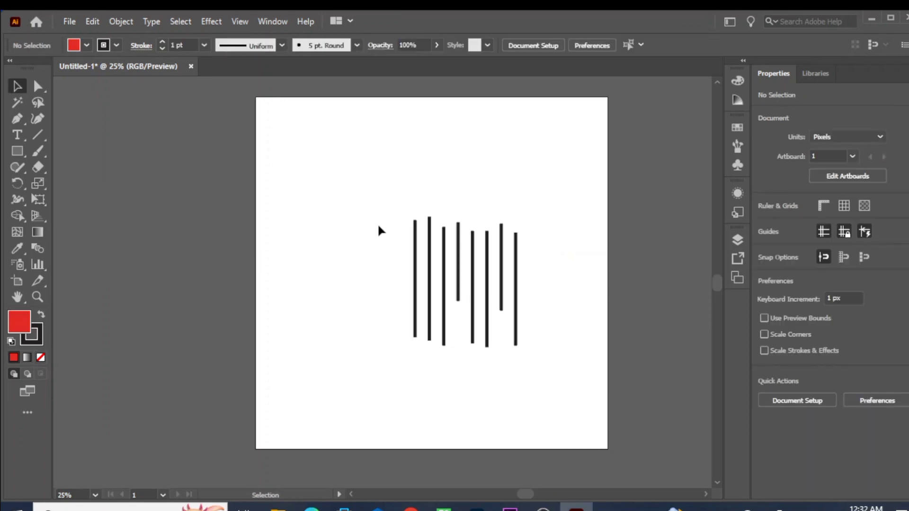
# - Select the line group, set alignment to Align to Artboard, and center the group vertically and horizontally
pyautogui.moveTo(378, 187); pyautogui.dragTo(545, 326)
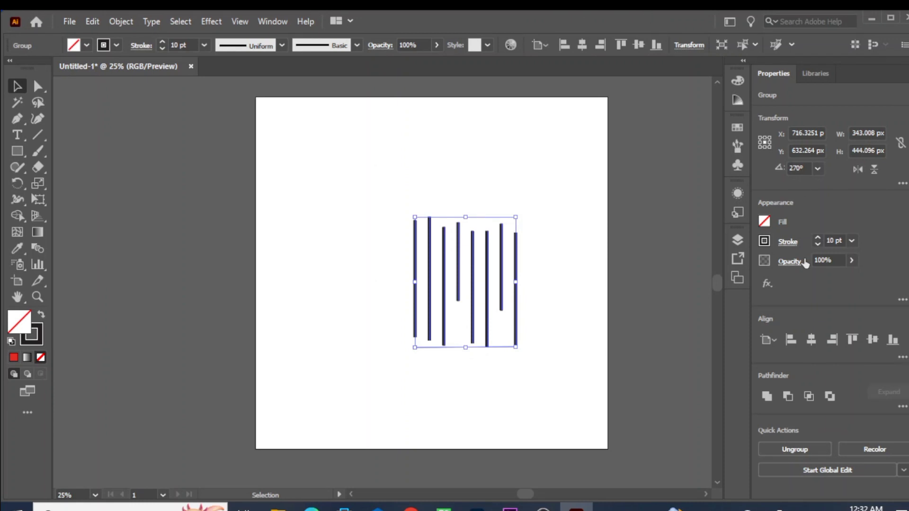
pyautogui.click(901, 357)
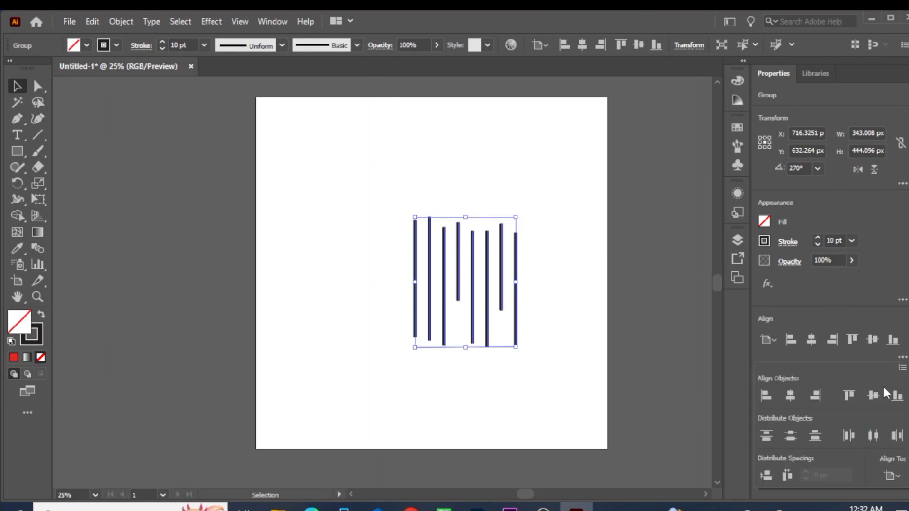
pyautogui.click(892, 476)
pyautogui.click(877, 455)
pyautogui.click(814, 339)
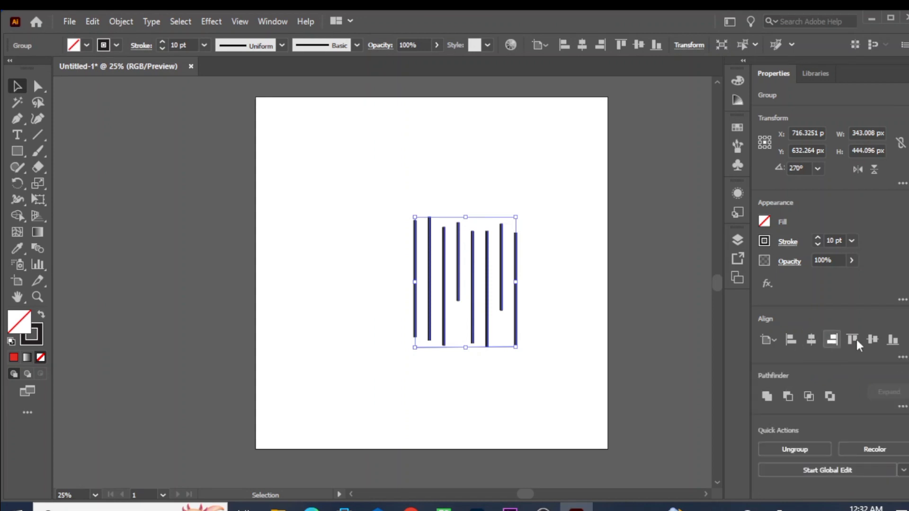
pyautogui.click(872, 340)
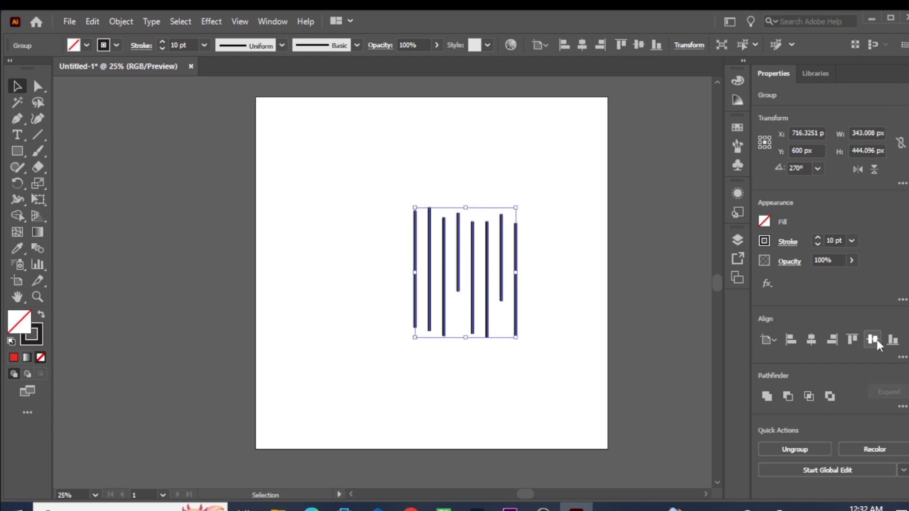
pyautogui.click(812, 339)
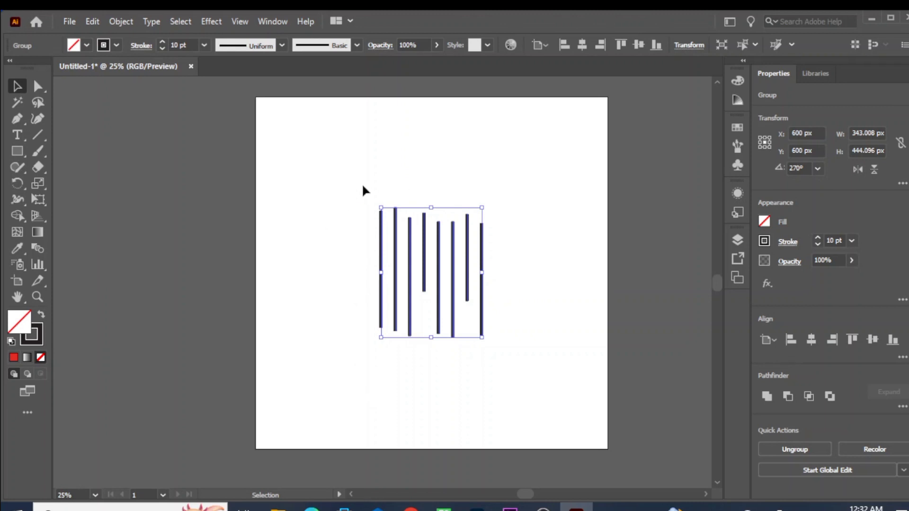
# - Delete the group of vertical lines from the artboard
pyautogui.click(304, 202)
pyautogui.moveTo(321, 201); pyautogui.dragTo(566, 356)
pyautogui.press('Delete')
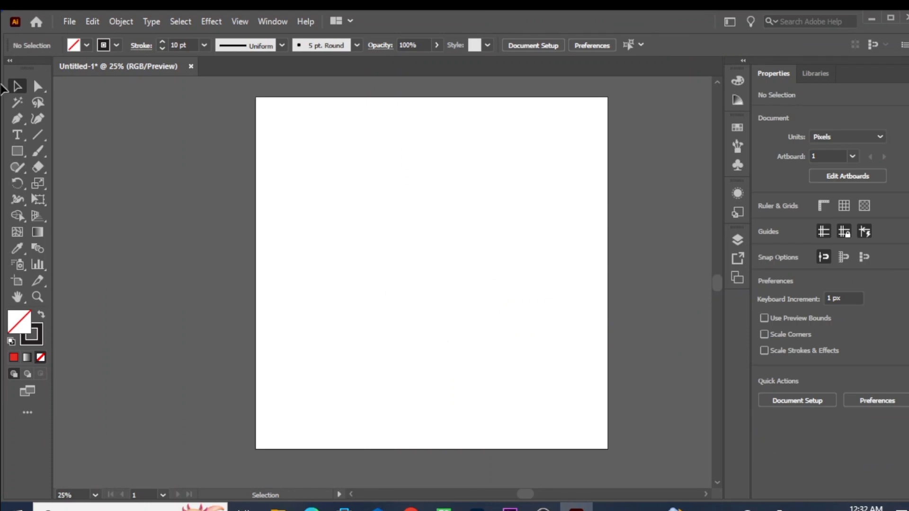
# - Draw a rectangle about 523 px wide and 458 px high on the left half of the artboard
pyautogui.click(16, 150)
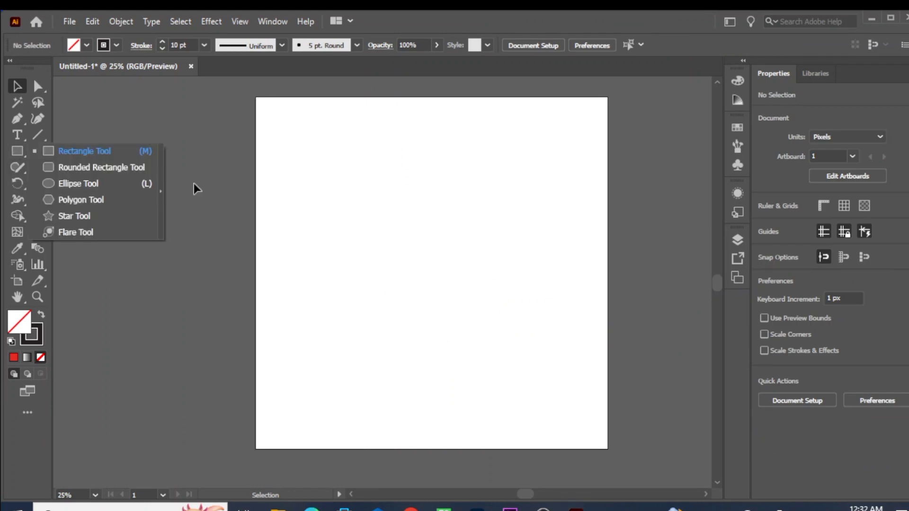
pyautogui.click(115, 150)
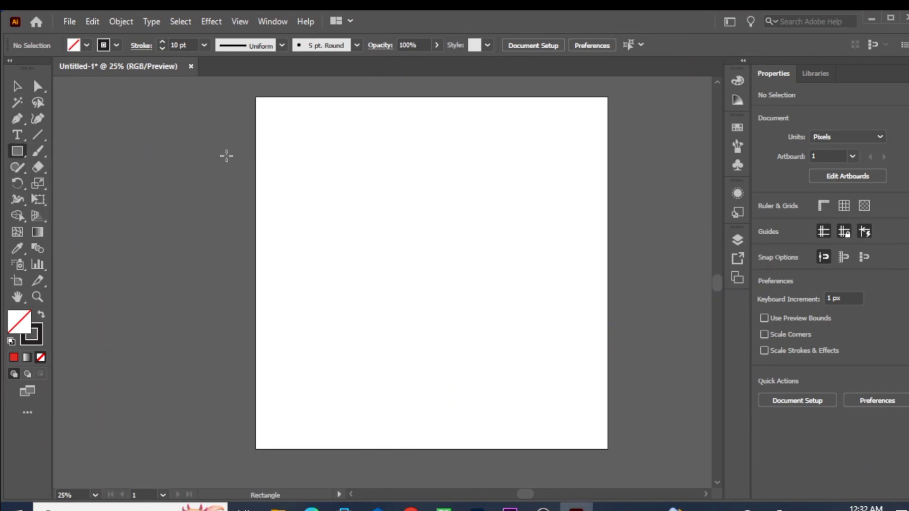
pyautogui.moveTo(286, 189); pyautogui.dragTo(441, 325)
# - Draw a circle with the Ellipse tool to the right of the rectangle, undoing the first oval attempt
pyautogui.click(17, 151)
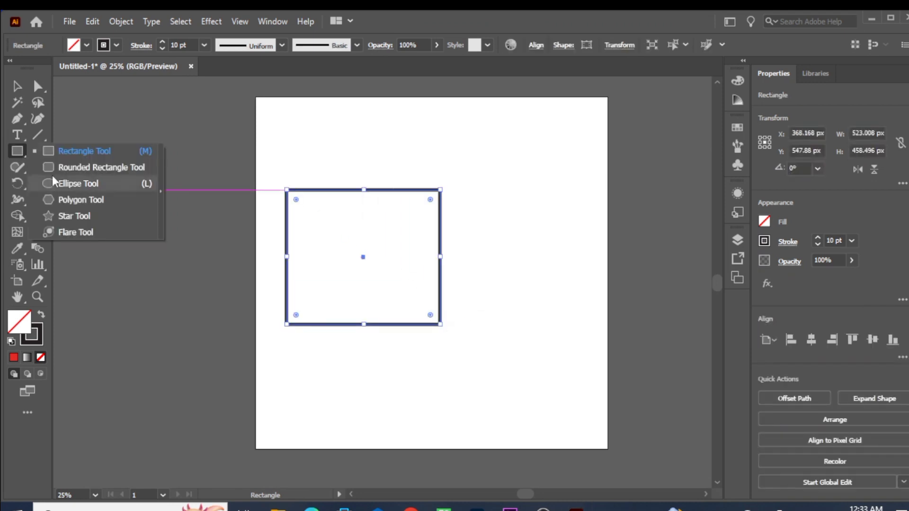
pyautogui.click(54, 183)
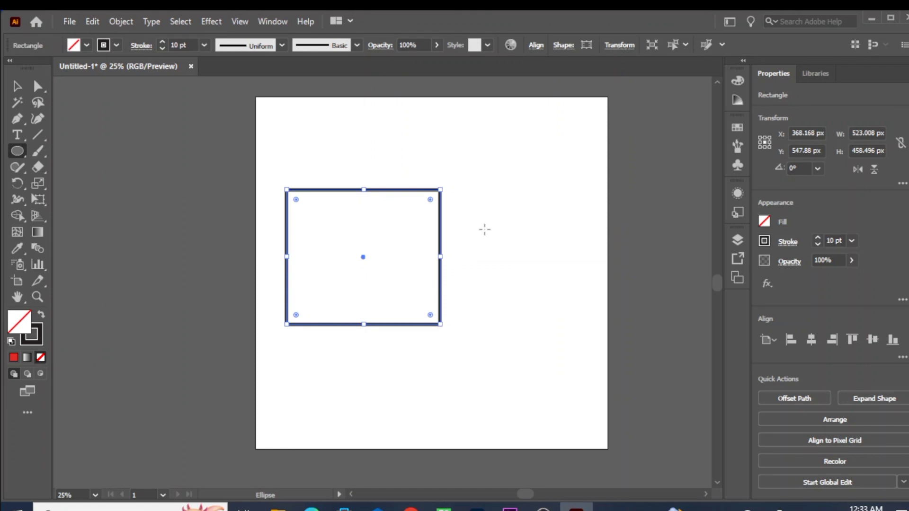
pyautogui.moveTo(485, 230); pyautogui.dragTo(511, 265)
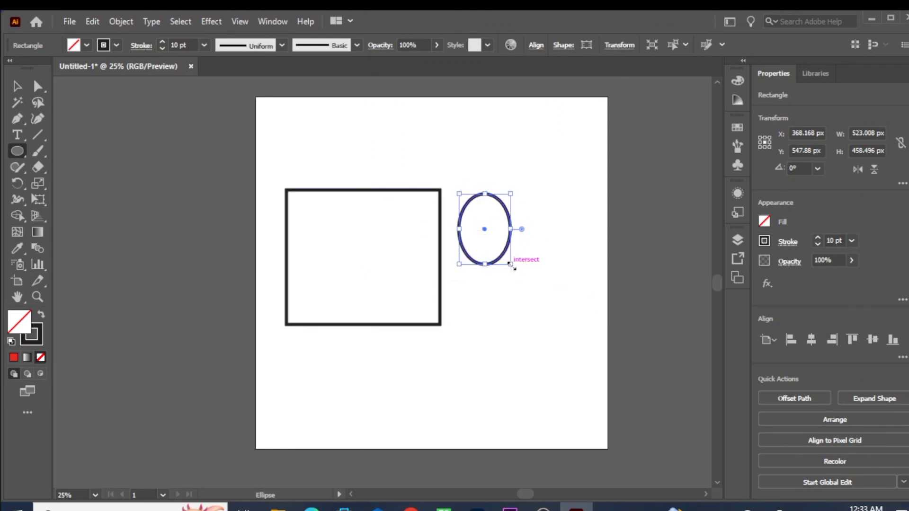
pyautogui.hotkey('ctrl', 'z')
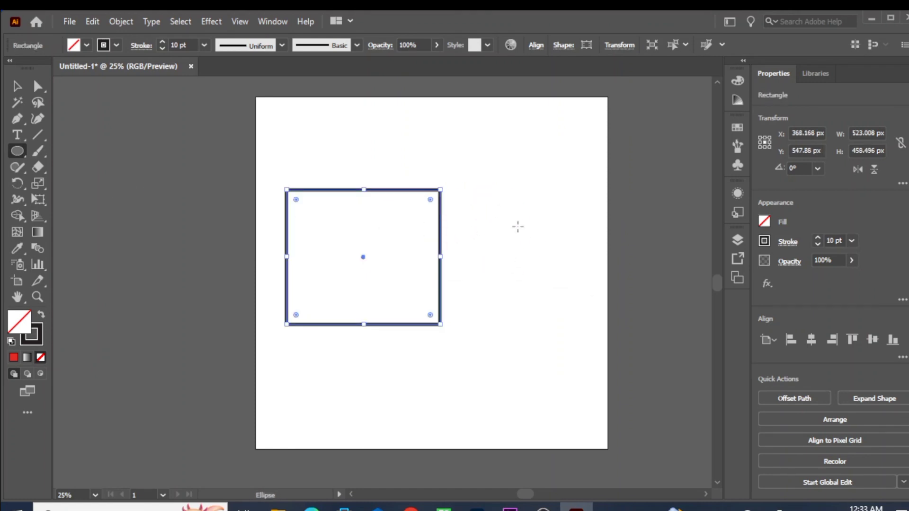
pyautogui.moveTo(518, 227); pyautogui.dragTo(505, 301)
# - Select the rectangle and circle together and align both to the artboard's horizontal and vertical center
pyautogui.click(17, 89)
pyautogui.click(514, 265)
pyautogui.click(222, 169)
pyautogui.moveTo(288, 161); pyautogui.dragTo(547, 336)
pyautogui.click(536, 46)
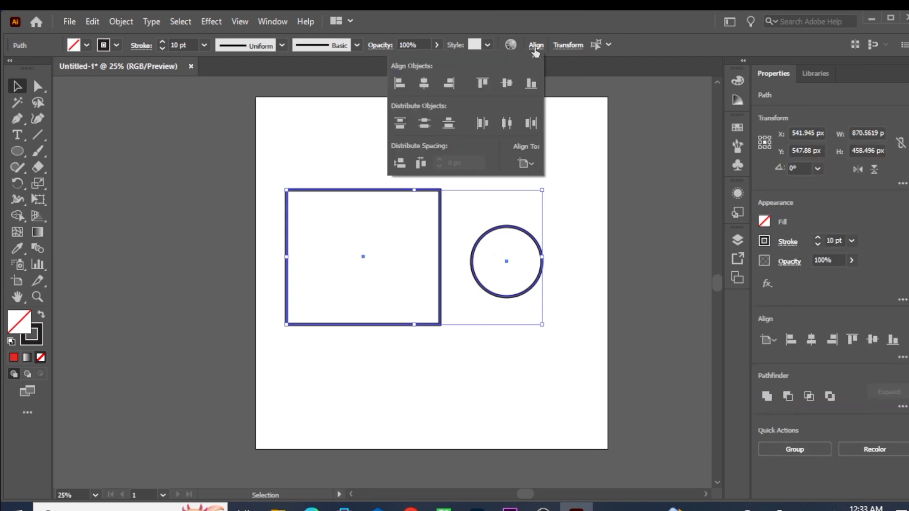
pyautogui.click(425, 83)
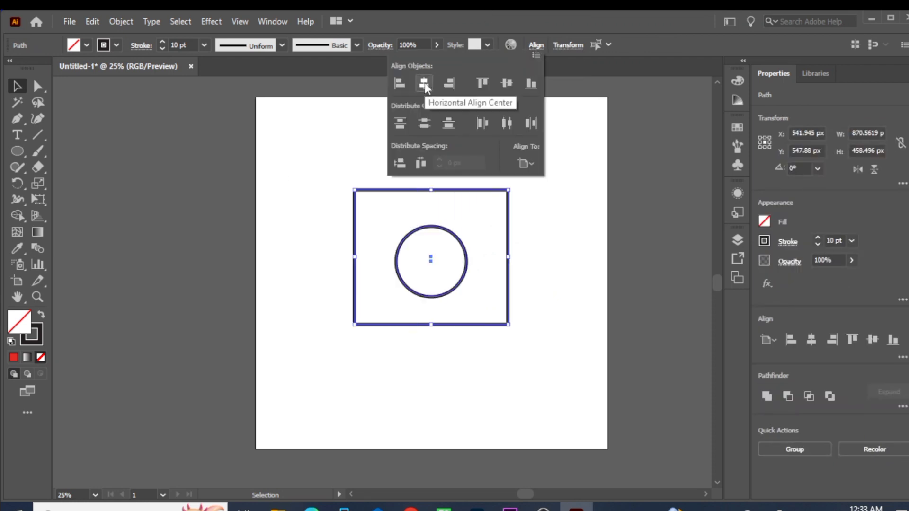
pyautogui.click(507, 83)
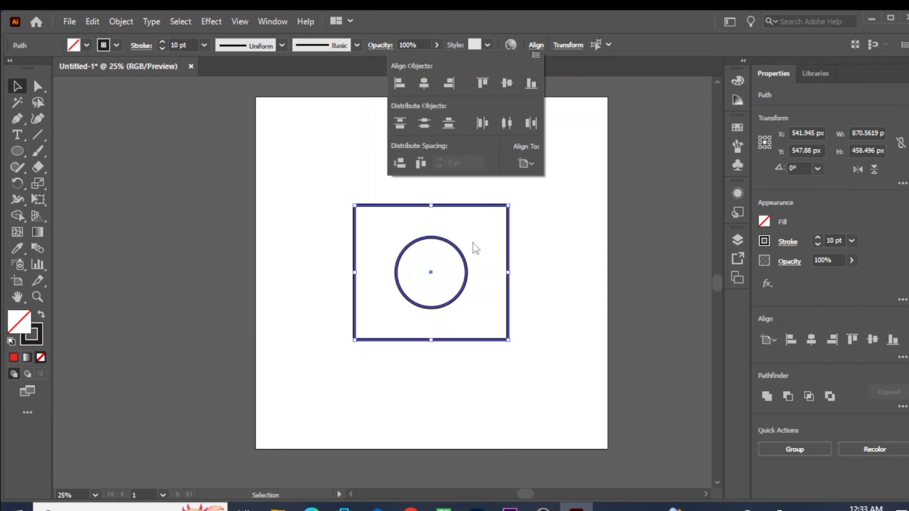
# - Align the rectangle and circle to the artboard's right edge, its left edge, and finally its bottom edge
pyautogui.click(447, 85)
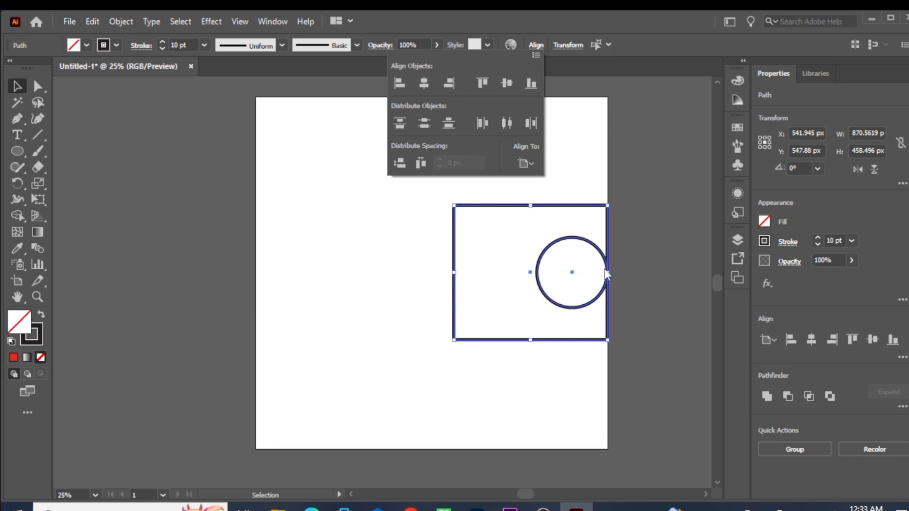
pyautogui.click(400, 87)
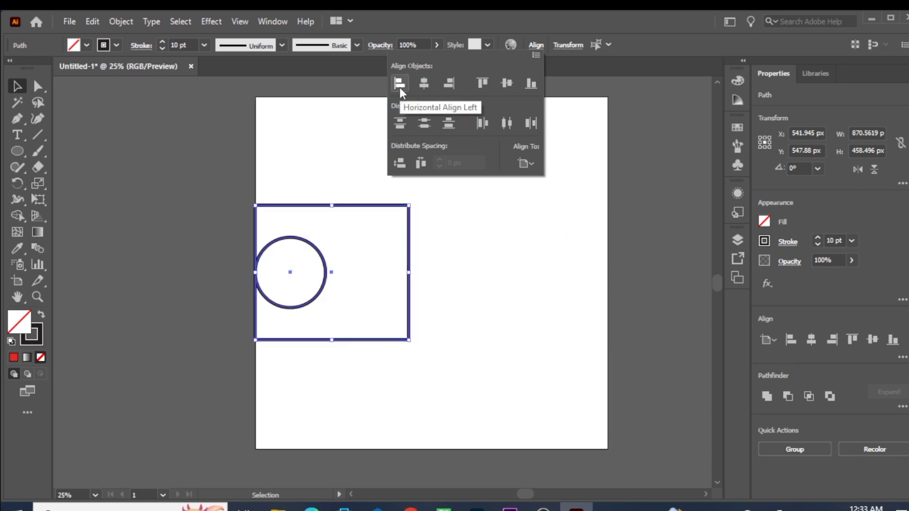
pyautogui.click(531, 85)
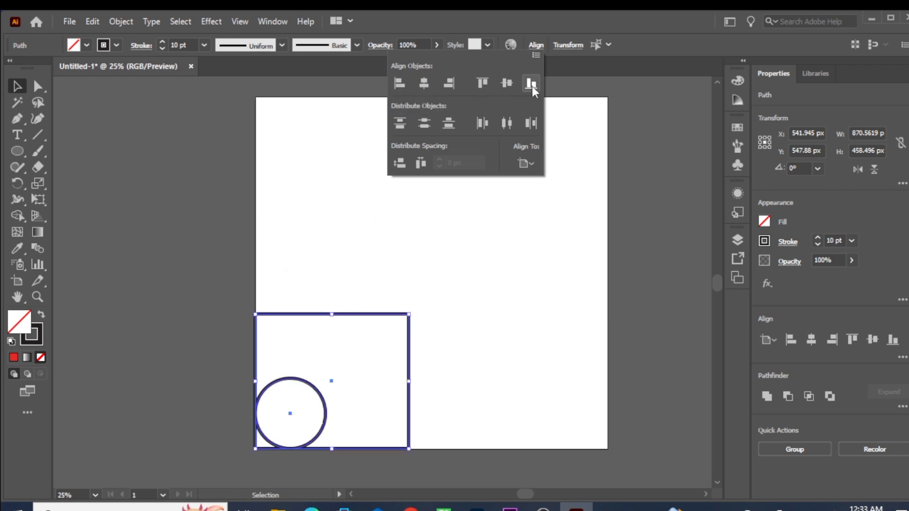
# - Switch the alignment reference for the rectangle and circle to Align to Selection
pyautogui.click(902, 358)
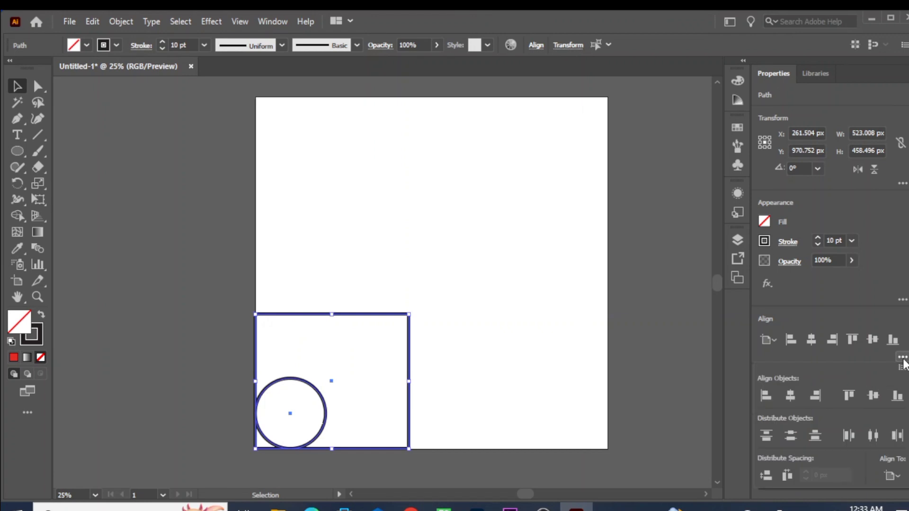
pyautogui.click(892, 475)
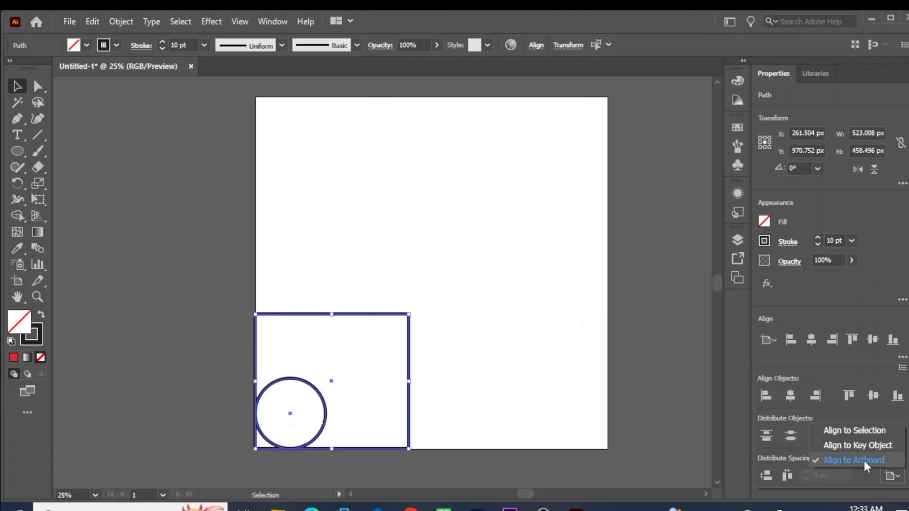
pyautogui.click(838, 429)
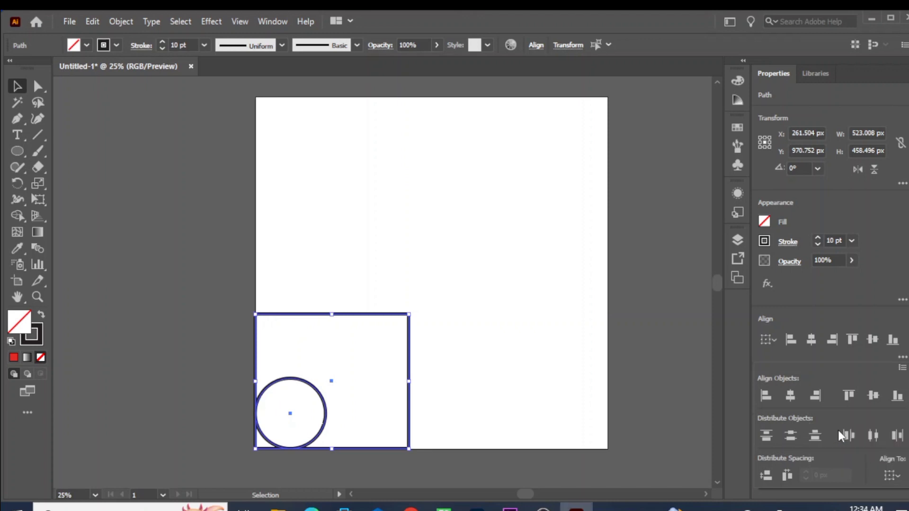
# - Move the rectangle to the middle of the artboard and place the circle just left of it
pyautogui.click(287, 318)
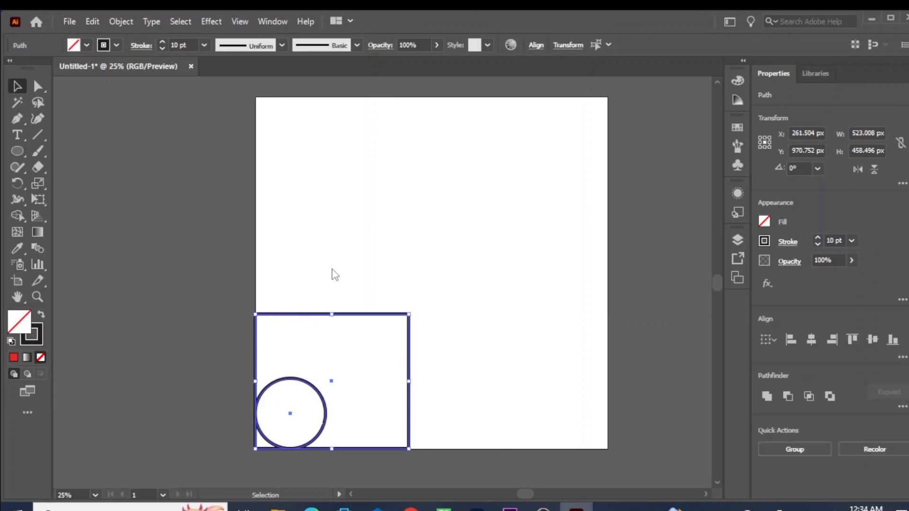
pyautogui.click(227, 294)
pyautogui.moveTo(284, 315); pyautogui.dragTo(367, 206)
pyautogui.moveTo(284, 382); pyautogui.dragTo(280, 226)
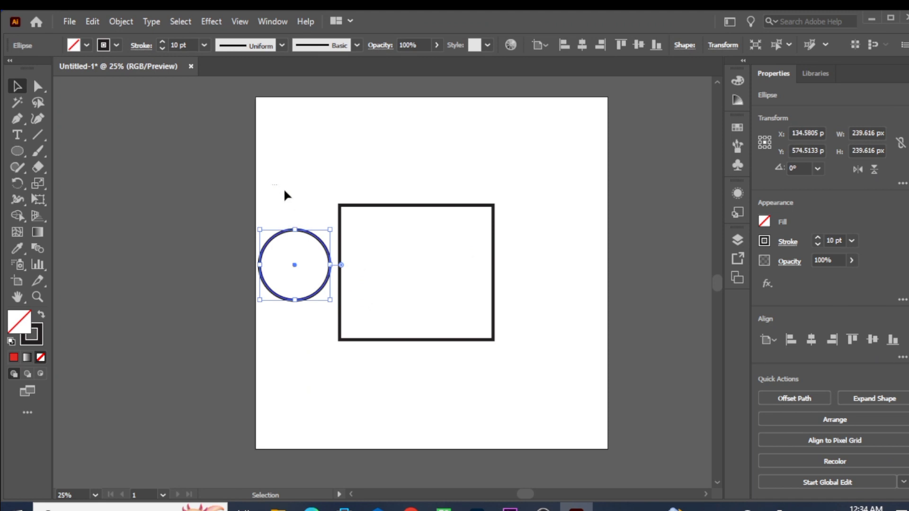
# - Select the rectangle and circle together and align them to each other's horizontal and vertical centers
pyautogui.moveTo(283, 189); pyautogui.dragTo(476, 346)
pyautogui.click(536, 45)
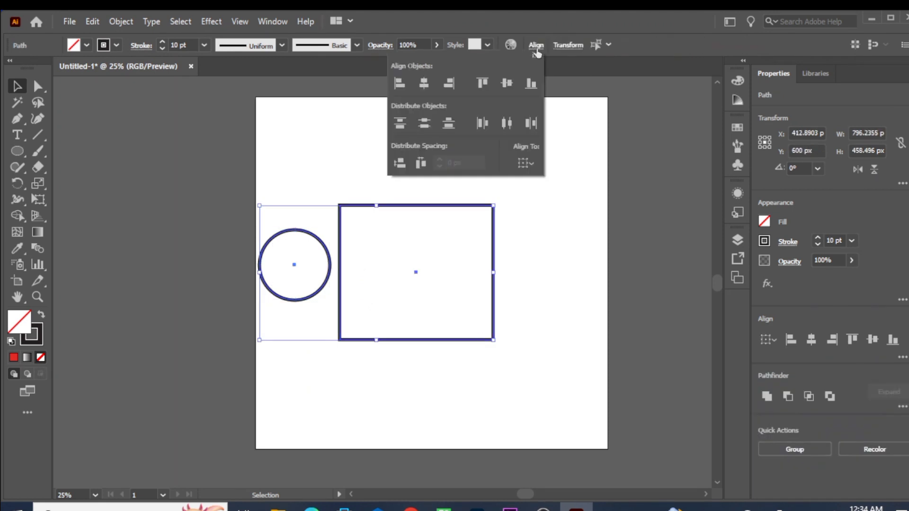
pyautogui.click(426, 82)
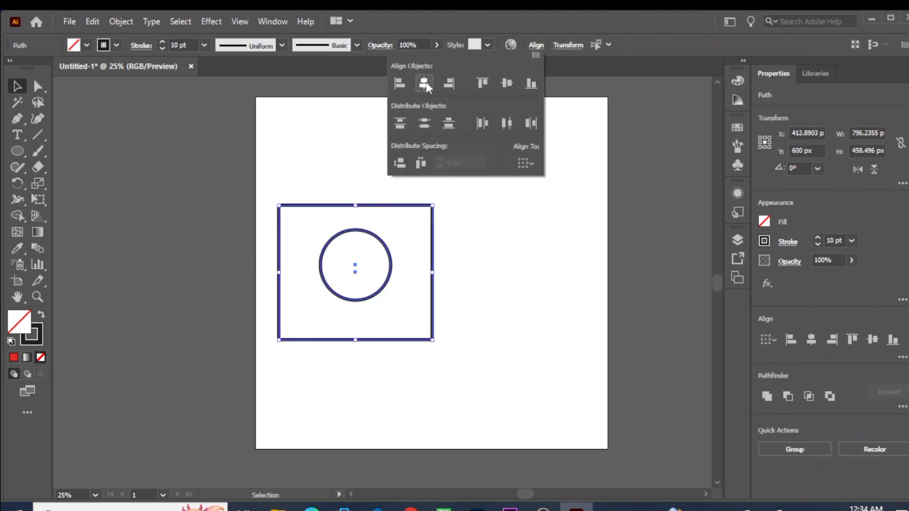
pyautogui.click(506, 85)
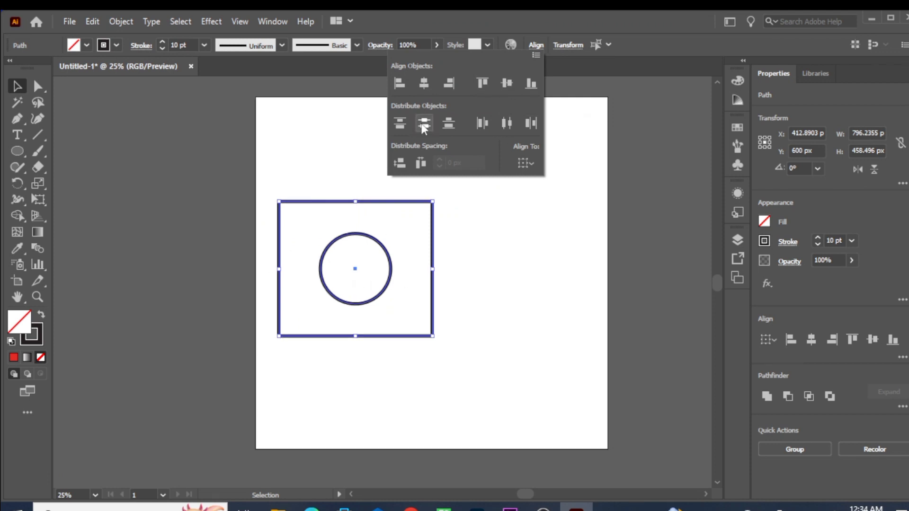
# - Select the centered rectangle and circle and delete both, leaving the artboard empty
pyautogui.click(222, 137)
pyautogui.click(520, 257)
pyautogui.moveTo(277, 164); pyautogui.dragTo(452, 304)
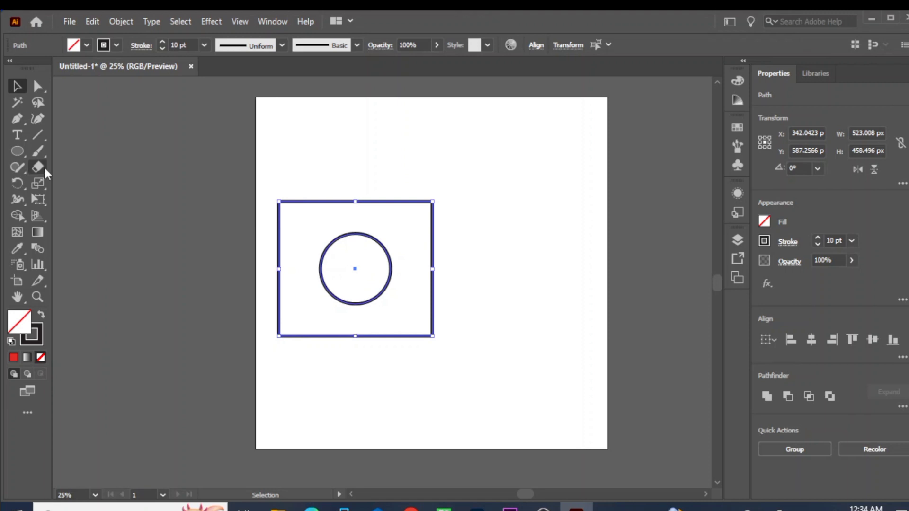
pyautogui.click(177, 219)
pyautogui.moveTo(282, 174); pyautogui.dragTo(512, 349)
pyautogui.press('Delete')
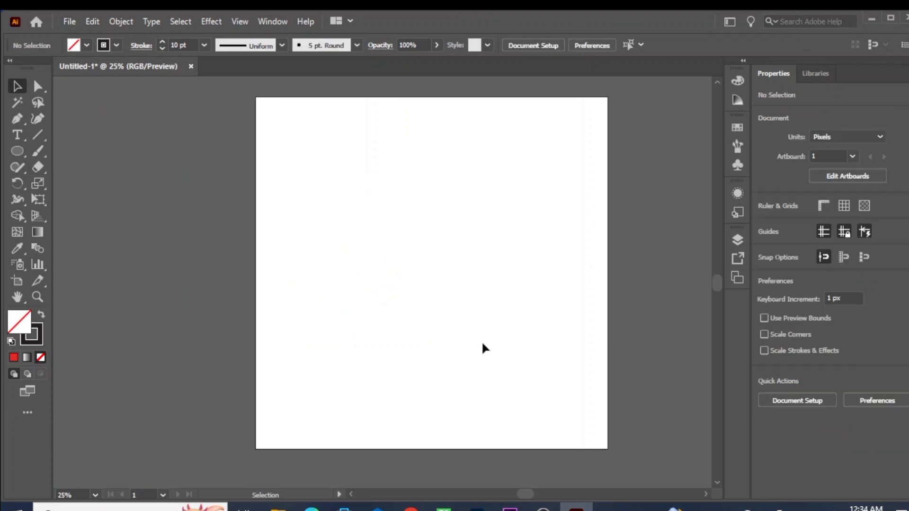
# - Draw a horizontal line about 744 px long with the Line Segment tool and move it near the artboard's upper edge
pyautogui.click(39, 134)
pyautogui.click(75, 135)
pyautogui.moveTo(341, 180); pyautogui.dragTo(558, 180)
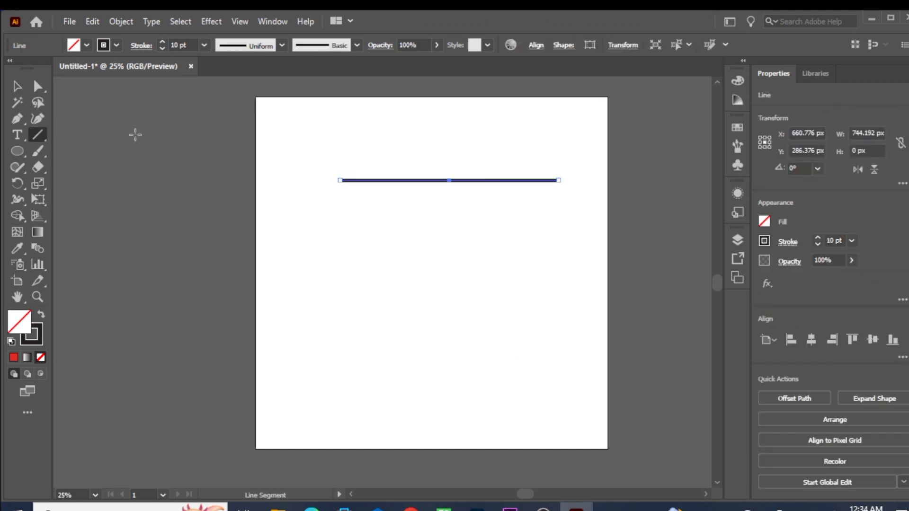
pyautogui.click(17, 87)
pyautogui.click(436, 187)
pyautogui.moveTo(435, 182); pyautogui.dragTo(412, 168)
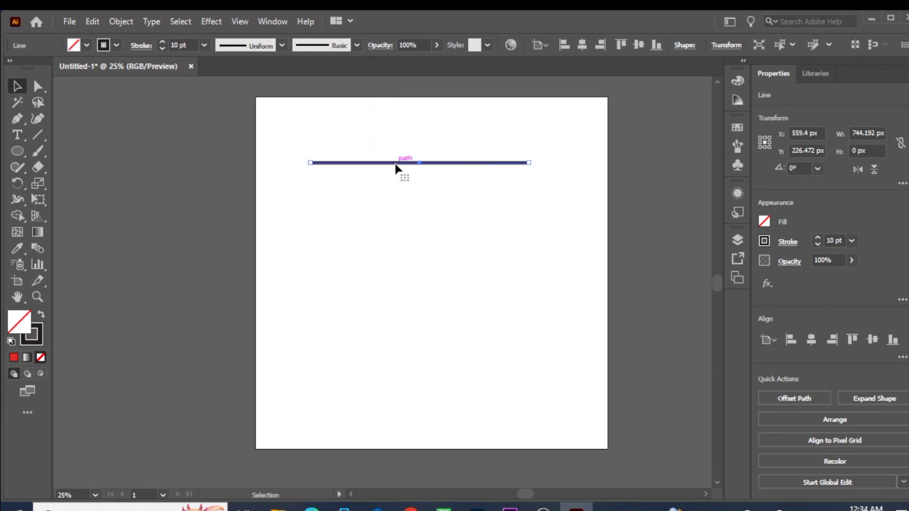
# - Duplicate the line by hand eight times down the artboard with uneven spacing, and delete all the copies
pyautogui.keyDown('alt'); pyautogui.moveTo(396, 168); pyautogui.dragTo(398, 188); pyautogui.keyUp('alt')
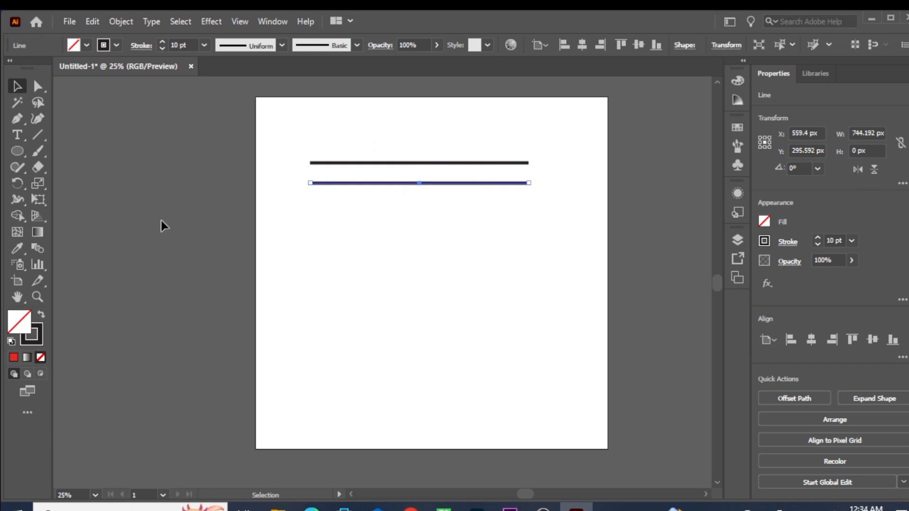
pyautogui.click(161, 220)
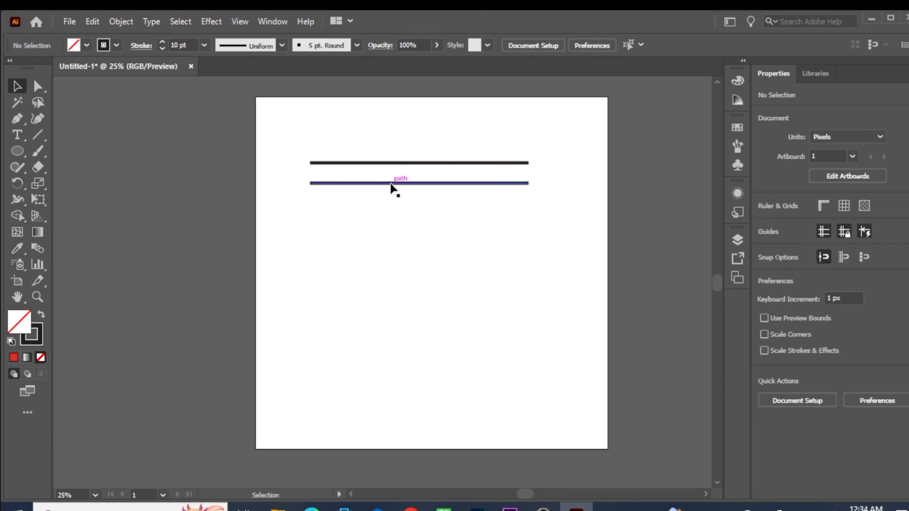
pyautogui.keyDown('alt'); pyautogui.moveTo(391, 184); pyautogui.dragTo(401, 299); pyautogui.keyUp('alt')
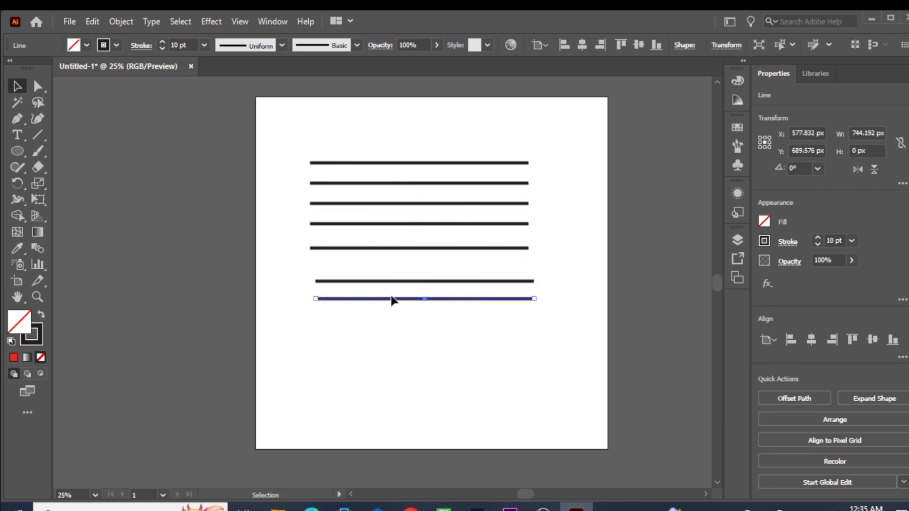
pyautogui.click(386, 304)
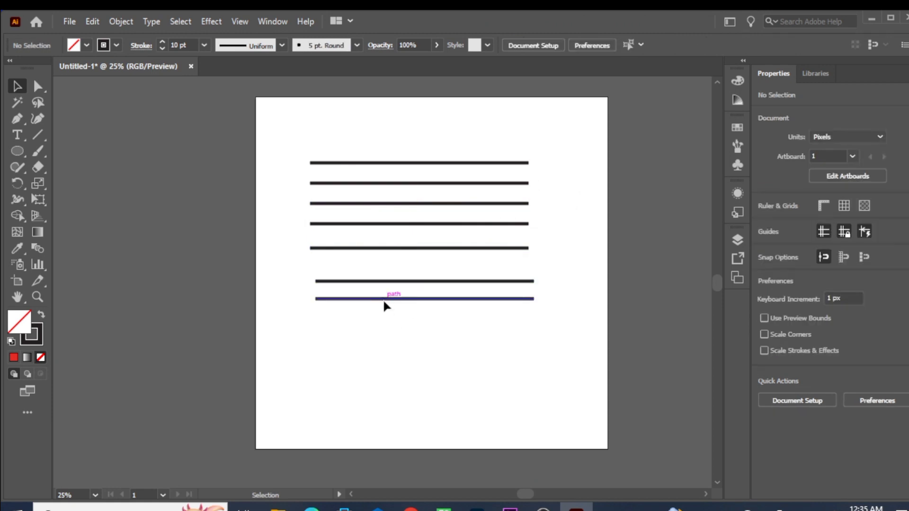
pyautogui.moveTo(384, 301); pyautogui.dragTo(387, 337)
pyautogui.click(246, 293)
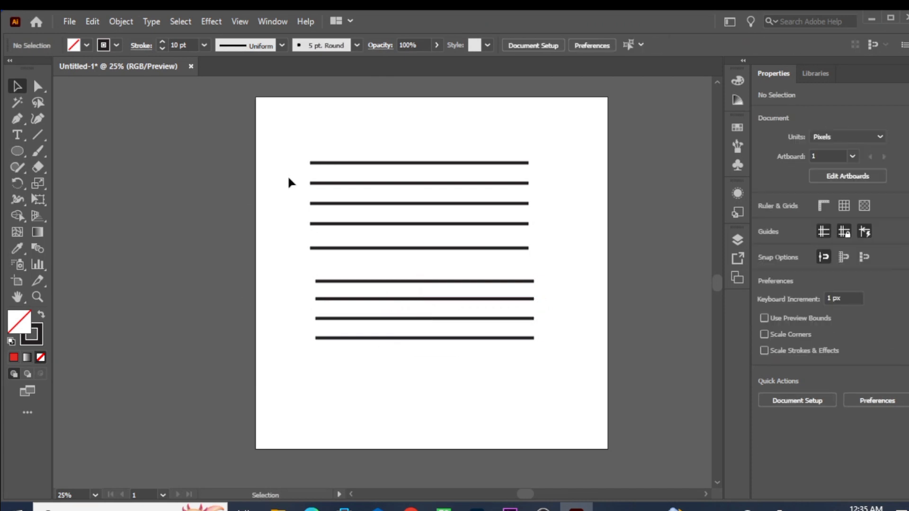
pyautogui.moveTo(292, 177); pyautogui.dragTo(555, 350)
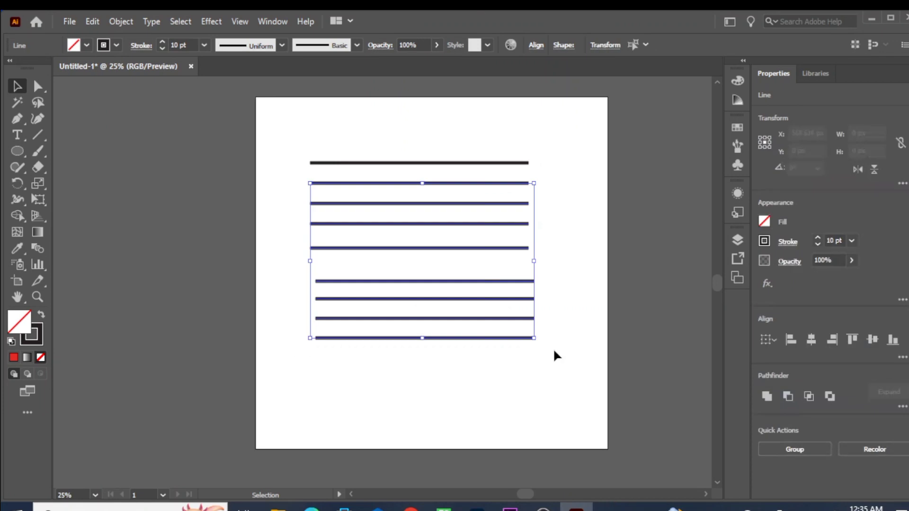
pyautogui.press('Delete')
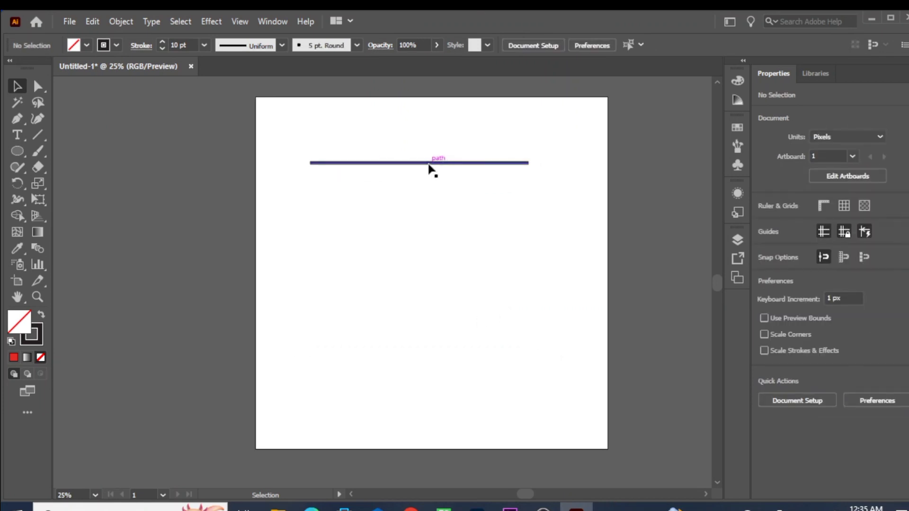
# - Copy the line about 51 px straight down and repeat the transformation until 18 evenly spaced lines fill the artboard
pyautogui.moveTo(430, 168); pyautogui.dragTo(429, 181)
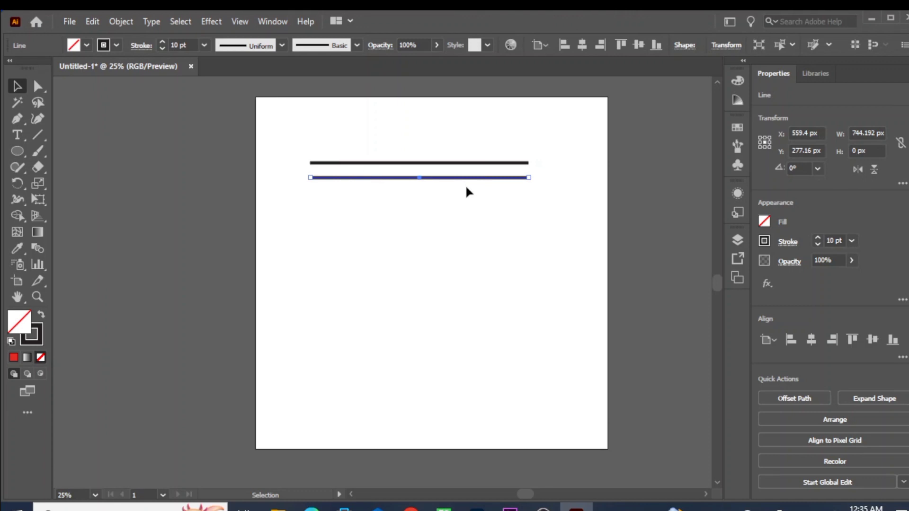
pyautogui.hotkey('ctrl', 'd')
pyautogui.hotkey('ctrl', 'd')
pyautogui.hotkey('ctrl', 'd')
pyautogui.hotkey('ctrl', 'd')
pyautogui.hotkey('ctrl', 'd')
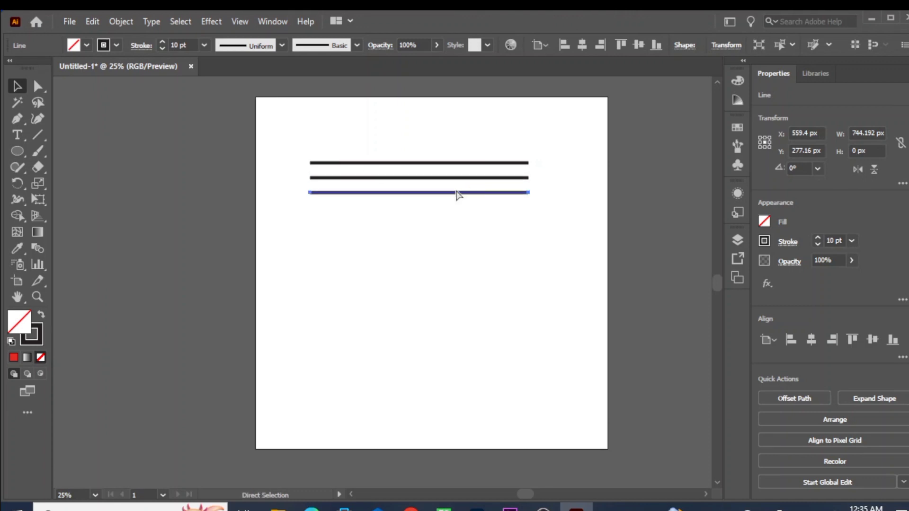
pyautogui.hotkey('ctrl', 'd')
pyautogui.hotkey('ctrl', 'd')
pyautogui.hotkey('ctrl', 'd')
pyautogui.hotkey('ctrl', 'd')
pyautogui.hotkey('ctrl', 'd')
pyautogui.hotkey('ctrl', 'd')
pyautogui.hotkey('ctrl', 'd')
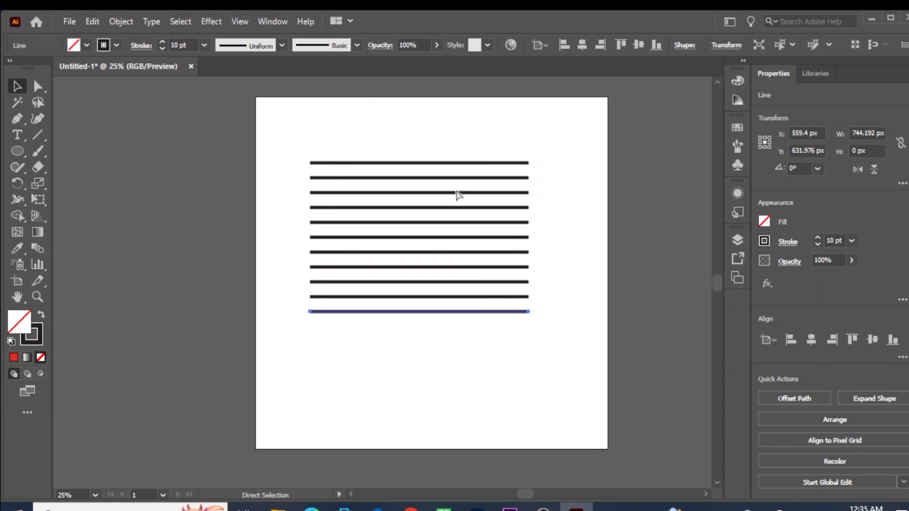
pyautogui.hotkey('ctrl', 'd')
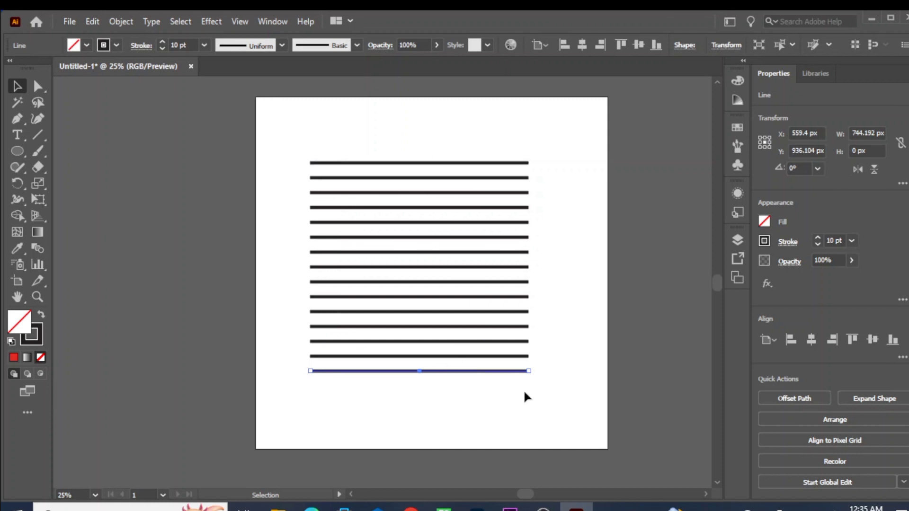
pyautogui.press('a')
pyautogui.hotkey('ctrl', 'd')
pyautogui.hotkey('ctrl', 'd')
pyautogui.hotkey('ctrl', 'd')
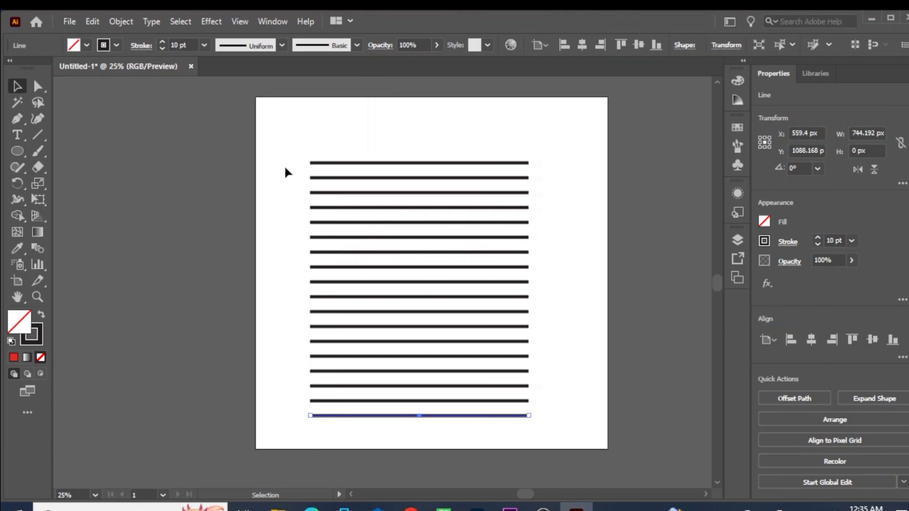
# - Select all the horizontal lines and delete them from the artboard
pyautogui.moveTo(291, 158); pyautogui.dragTo(481, 399)
pyautogui.press('Delete')
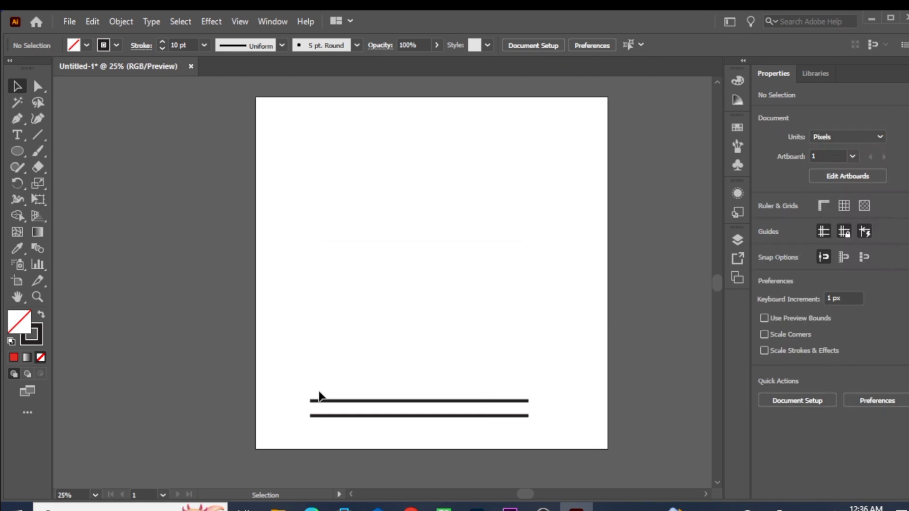
pyautogui.moveTo(288, 374); pyautogui.dragTo(422, 450)
pyautogui.press('Delete')
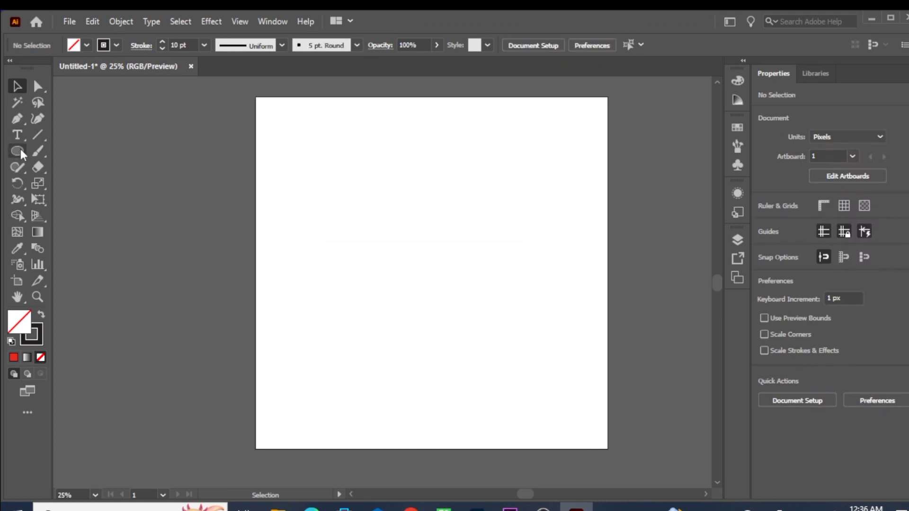
# - Draw a square about 142 px wide with the Rectangle tool in the artboard's upper-left corner
pyautogui.moveTo(20, 150); pyautogui.dragTo(71, 151)
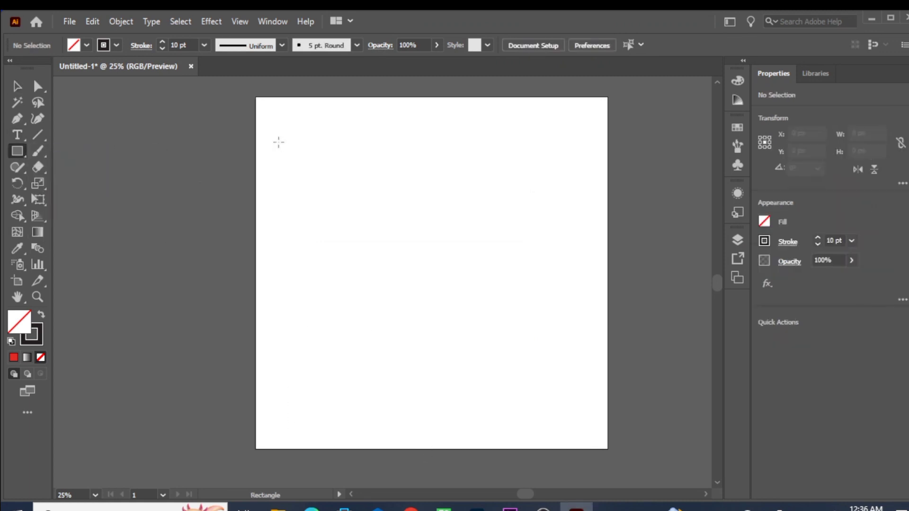
pyautogui.moveTo(279, 142); pyautogui.dragTo(321, 184)
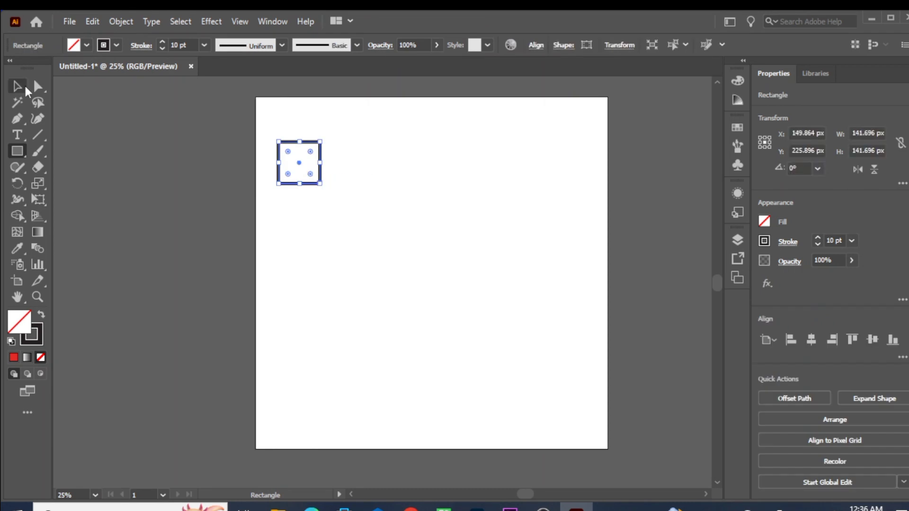
pyautogui.click(17, 86)
pyautogui.click(314, 192)
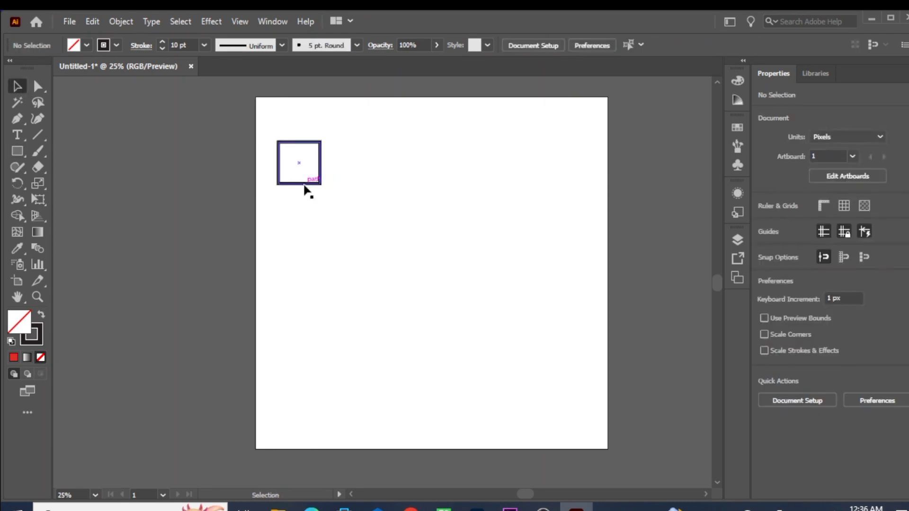
# - Copy the square about 170.5 px to the right and repeat the transformation until seven squares form a row
pyautogui.moveTo(304, 190); pyautogui.dragTo(355, 187)
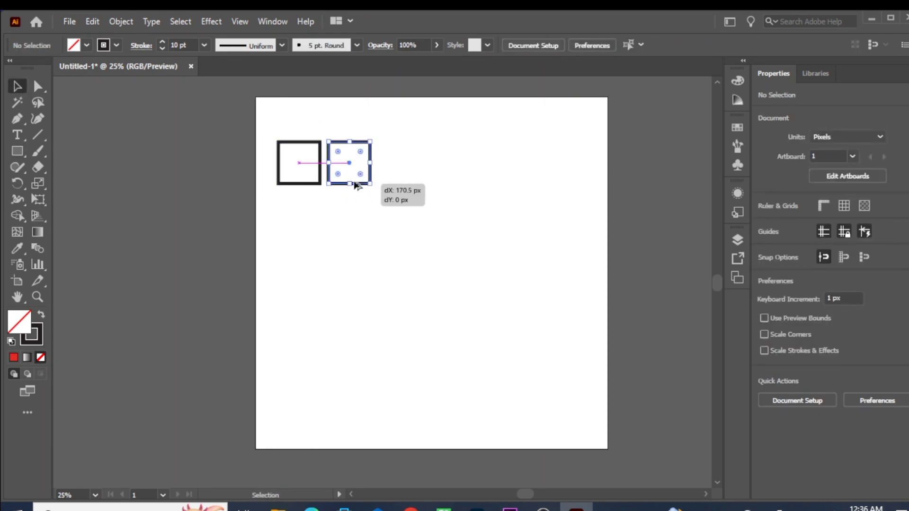
pyautogui.hotkey('ctrl', 'd')
pyautogui.hotkey('ctrl', 'd')
pyautogui.hotkey('ctrl', 'd')
pyautogui.hotkey('ctrl', 'd')
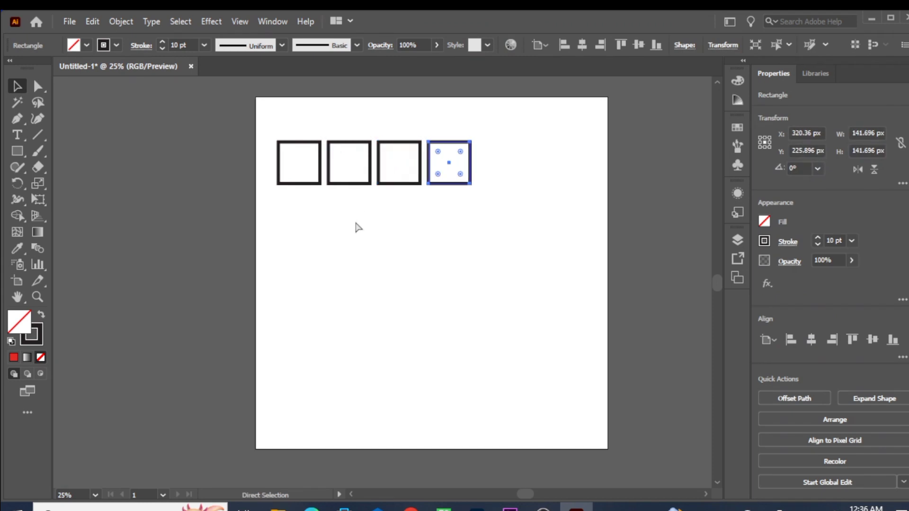
pyautogui.hotkey('ctrl', 'd')
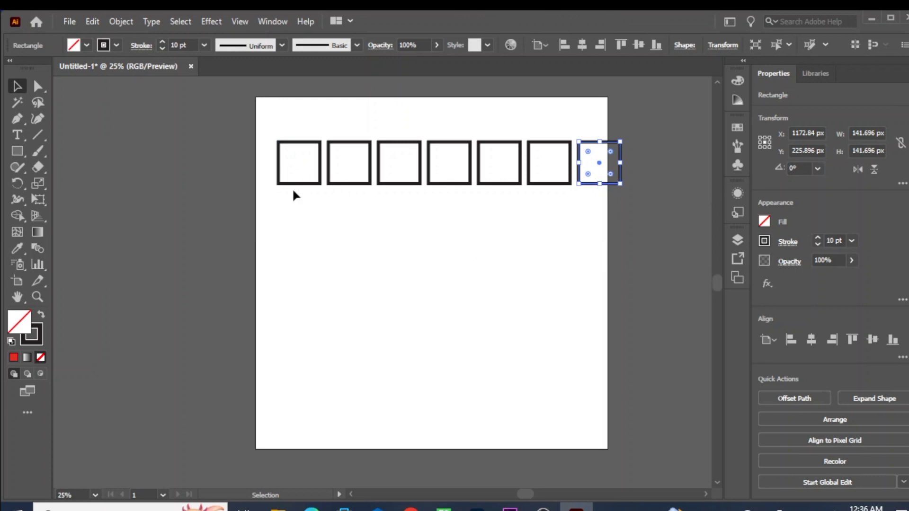
# - Copy the whole row of ungrouped squares about 179 px straight down, and delete that copy
pyautogui.click(242, 147)
pyautogui.moveTo(269, 121); pyautogui.dragTo(638, 206)
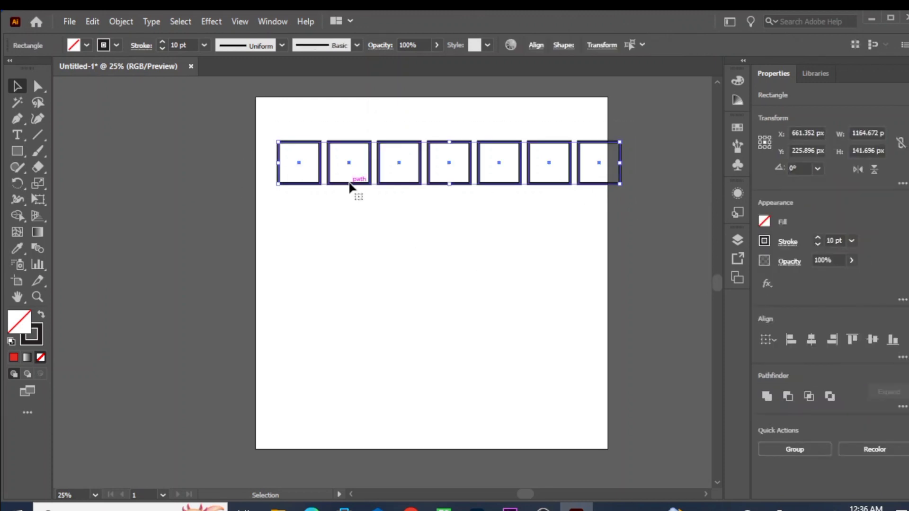
pyautogui.moveTo(346, 186); pyautogui.dragTo(346, 240)
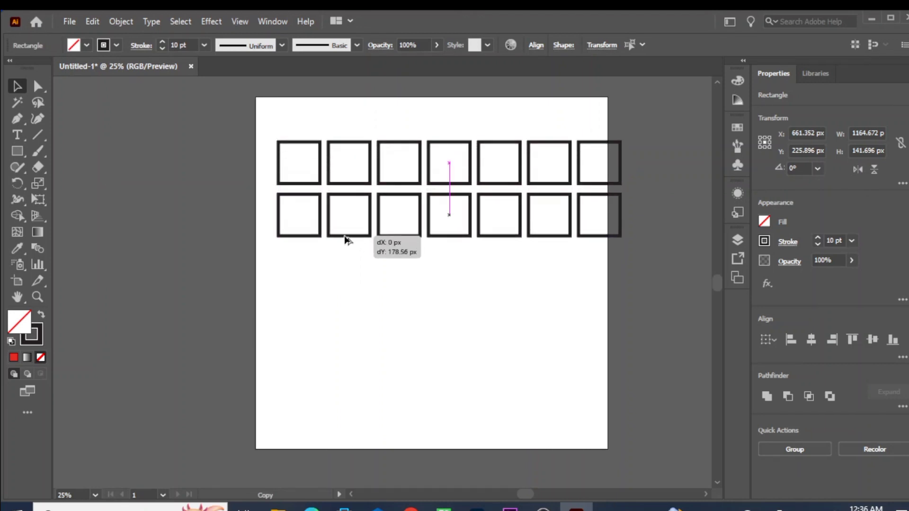
pyautogui.moveTo(347, 239); pyautogui.dragTo(345, 240)
pyautogui.press('Delete')
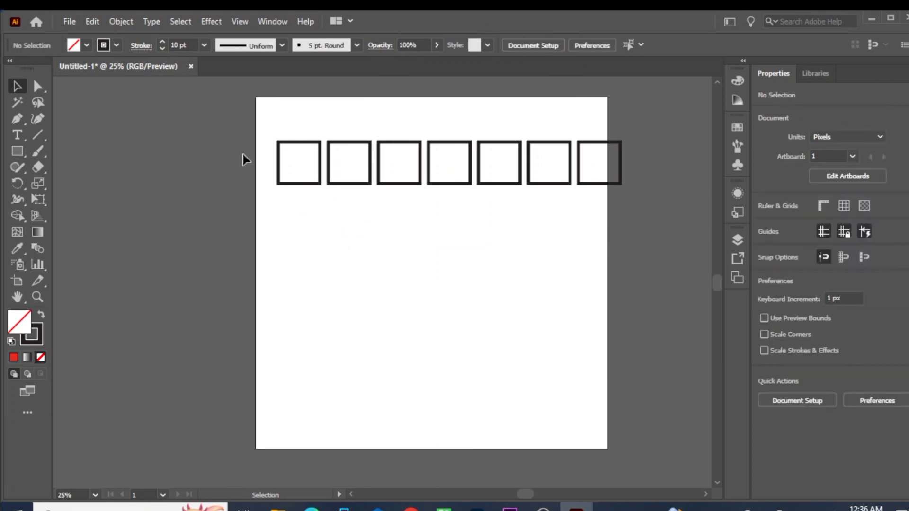
# - Group the seven squares, copy the row about 169 px straight down, and repeat the transformation until the rows extend past the artboard's lower edge
pyautogui.moveTo(264, 124); pyautogui.dragTo(603, 223)
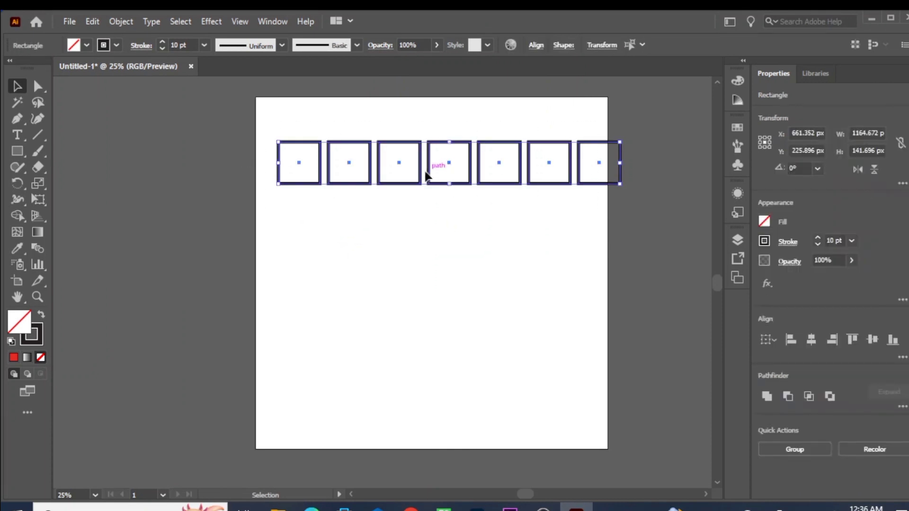
pyautogui.hotkey('ctrl', 'g')
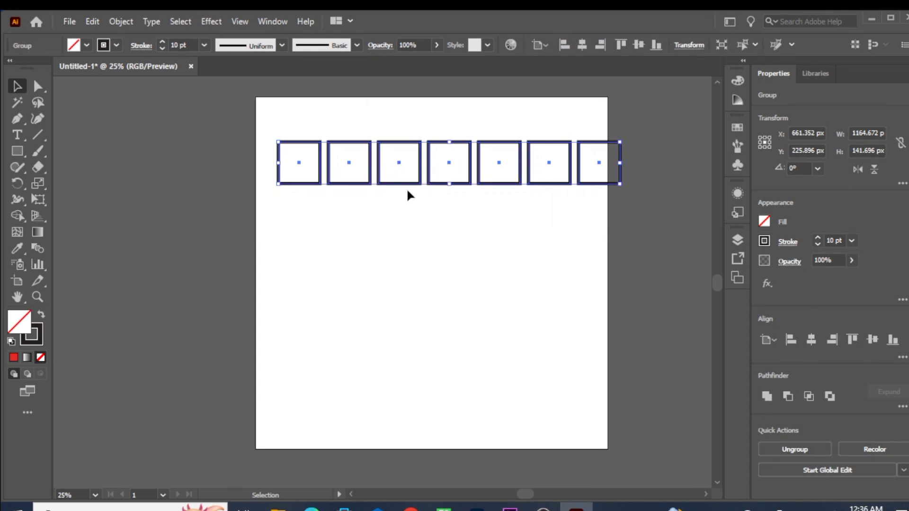
pyautogui.moveTo(416, 186); pyautogui.dragTo(416, 238)
pyautogui.hotkey('ctrl', 'd')
pyautogui.hotkey('ctrl', 'd')
pyautogui.hotkey('ctrl', 'd')
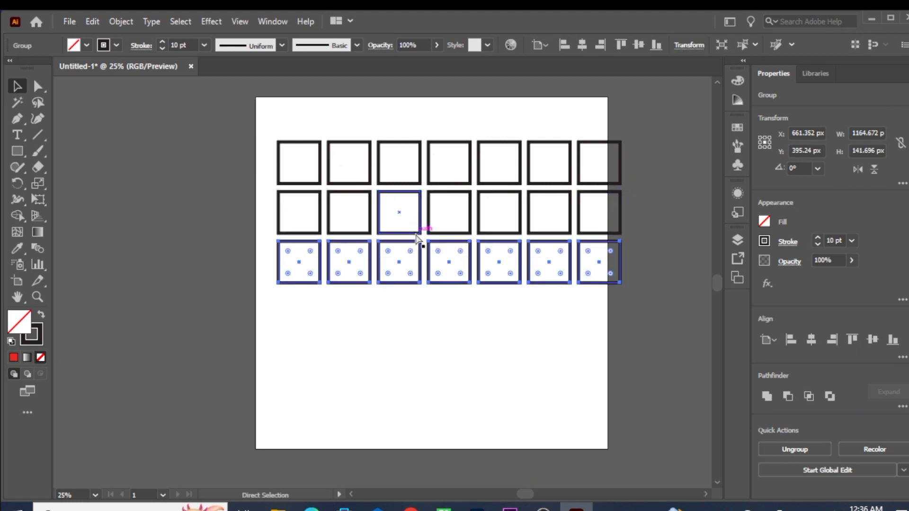
pyautogui.hotkey('ctrl', 'd')
pyautogui.hotkey('ctrl', 'd')
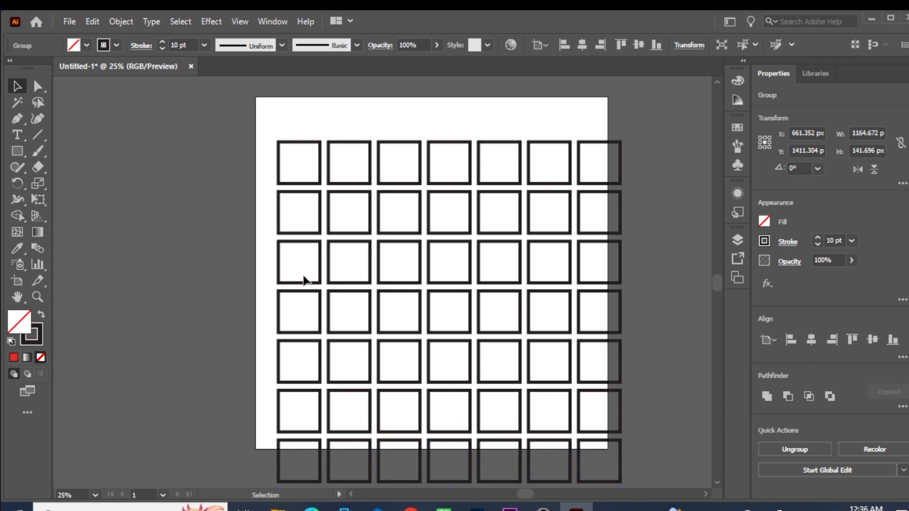
pyautogui.click(288, 112)
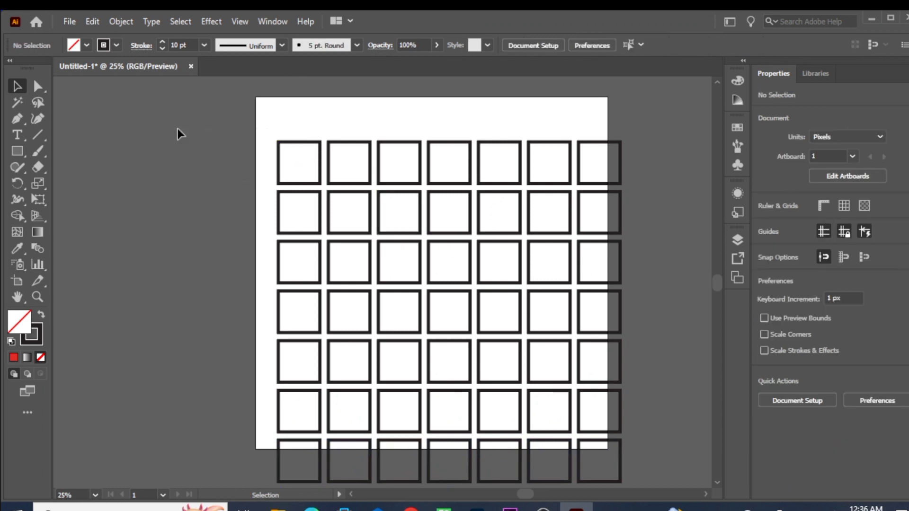
# - Move the upper six rows of squares into the artboard's upper-left area and delete the leftover squares below them
pyautogui.moveTo(177, 129); pyautogui.dragTo(552, 349)
pyautogui.moveTo(469, 293); pyautogui.dragTo(444, 278)
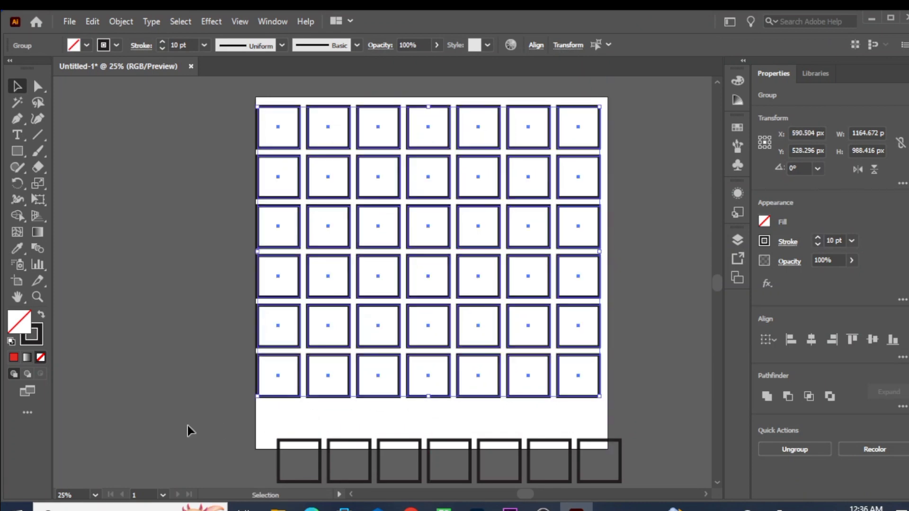
pyautogui.moveTo(246, 425); pyautogui.dragTo(616, 478)
pyautogui.press('Delete')
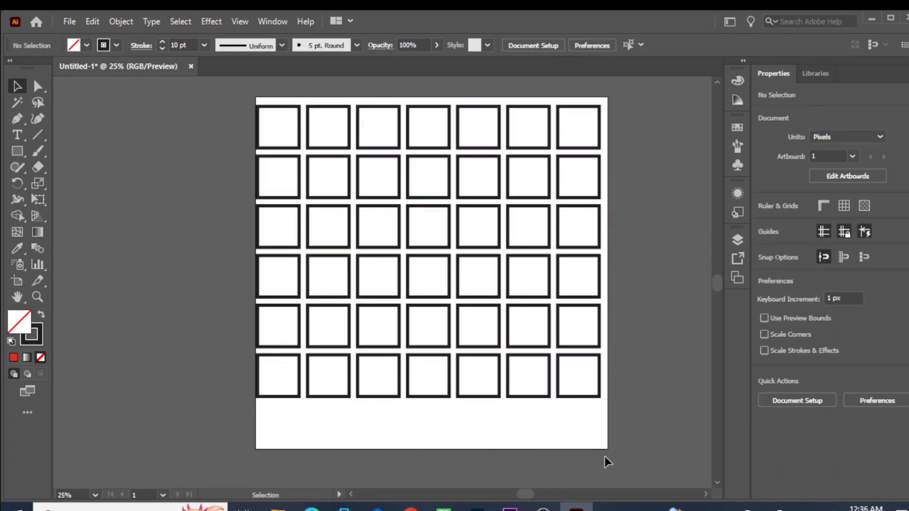
# - Select the six-row grid and scale it down proportionally around its center to about 271 by 230 px
pyautogui.moveTo(211, 136); pyautogui.dragTo(524, 387)
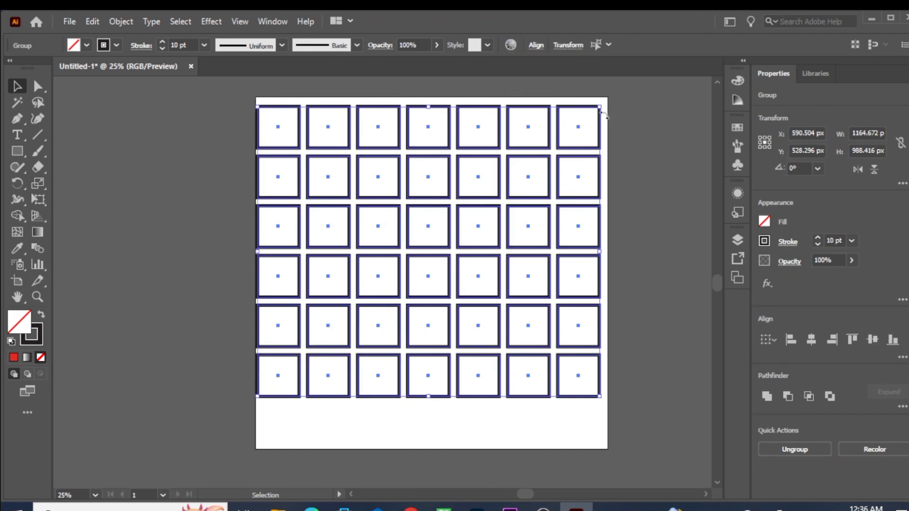
pyautogui.moveTo(600, 108); pyautogui.dragTo(532, 220)
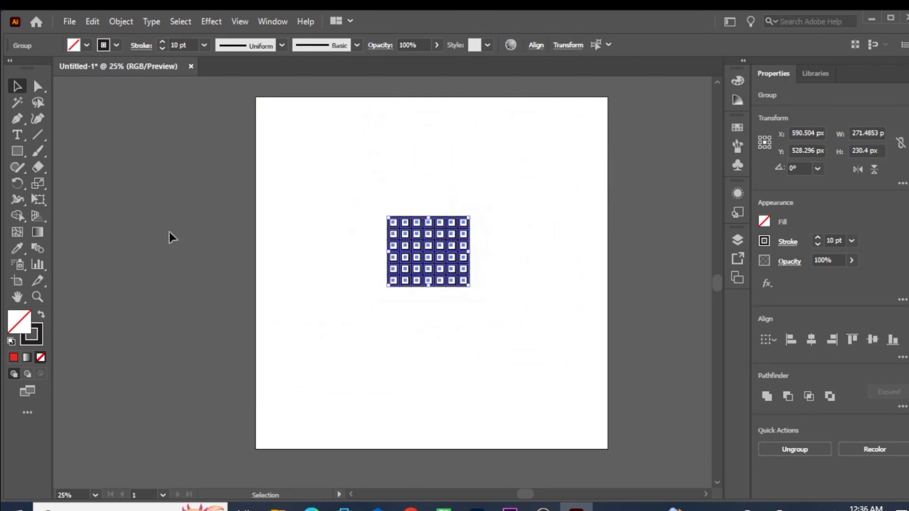
pyautogui.click(170, 235)
pyautogui.moveTo(429, 244); pyautogui.dragTo(230, 147)
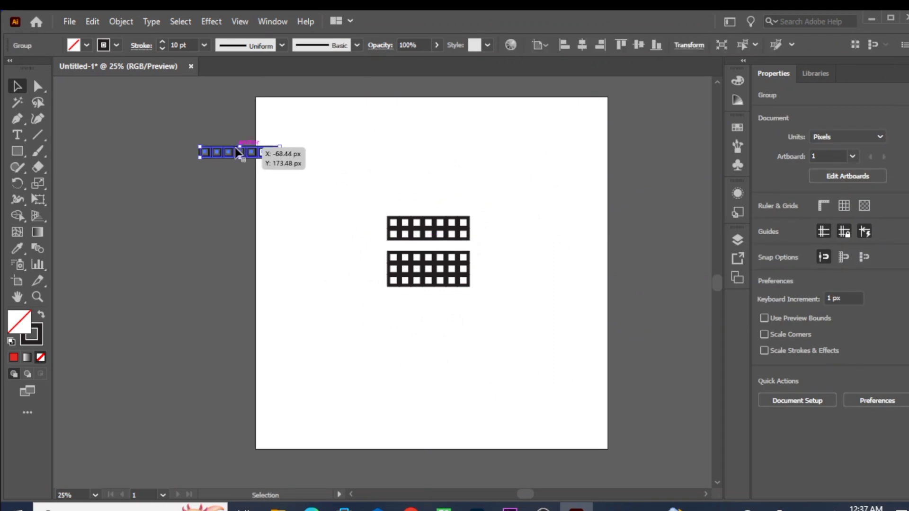
pyautogui.hotkey('ctrl', 'z')
# - Select all the squares of the small grid and set their stroke weight to 2 pt
pyautogui.moveTo(335, 189); pyautogui.dragTo(552, 300)
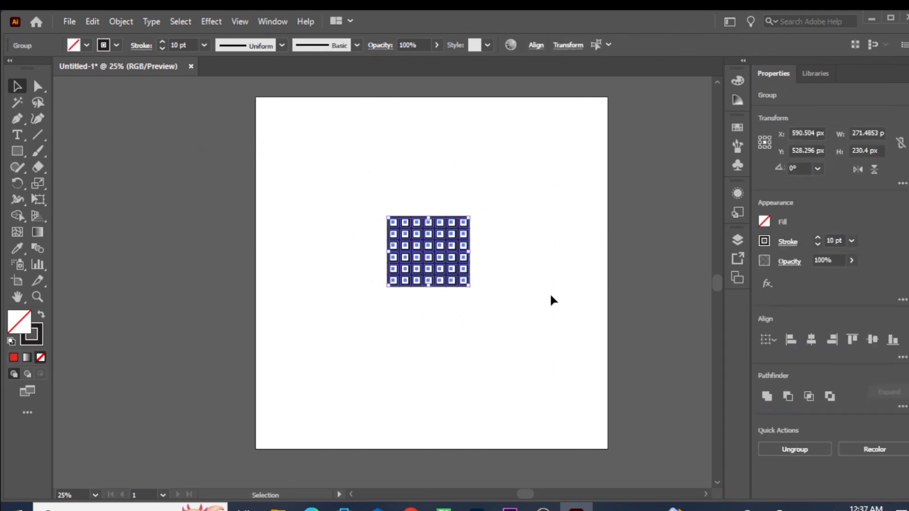
pyautogui.click(816, 242)
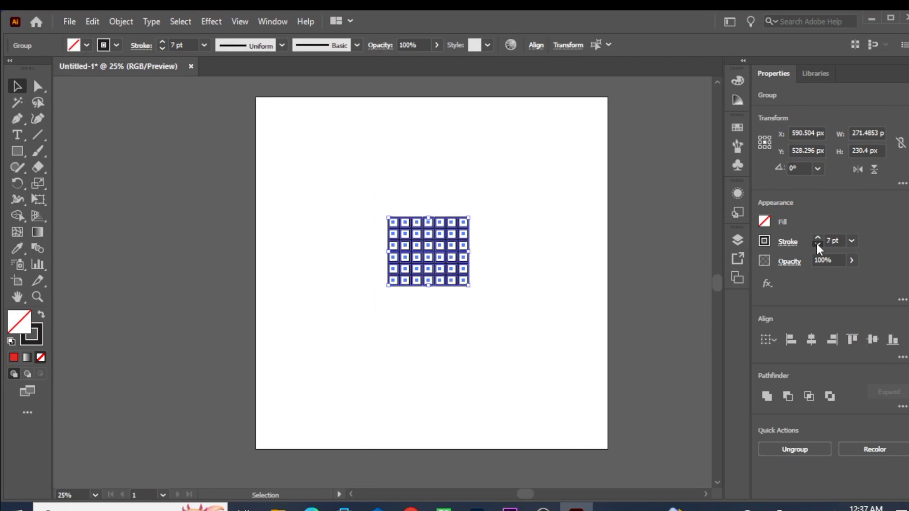
pyautogui.click(816, 241)
pyautogui.click(816, 242)
pyautogui.click(286, 262)
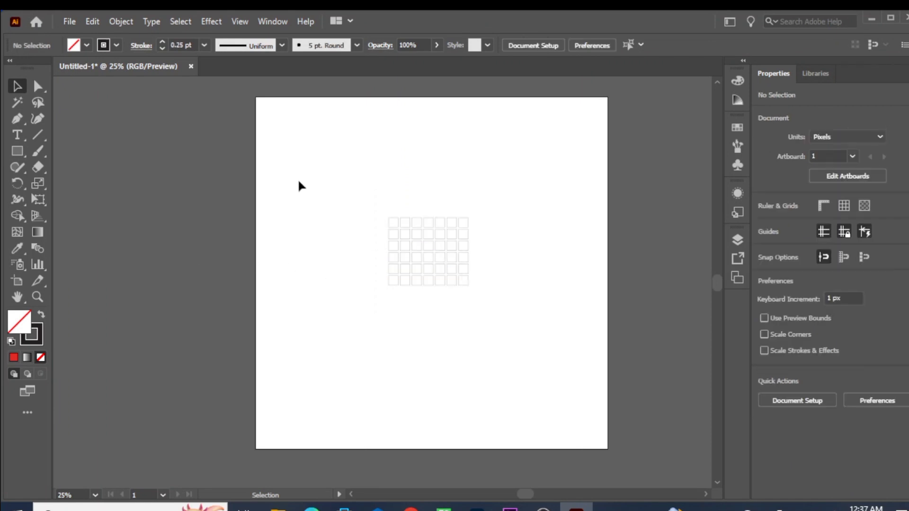
pyautogui.moveTo(298, 179); pyautogui.dragTo(501, 281)
pyautogui.click(818, 237)
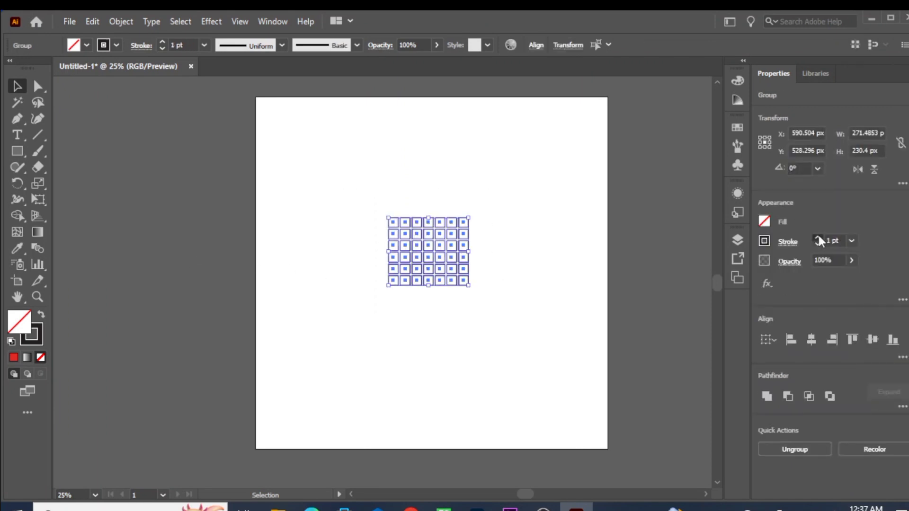
# - Move the small grid, grouped, into the artboard's upper-left corner and duplicate it rightward at about 283 px spacing until four grids form a row
pyautogui.click(489, 277)
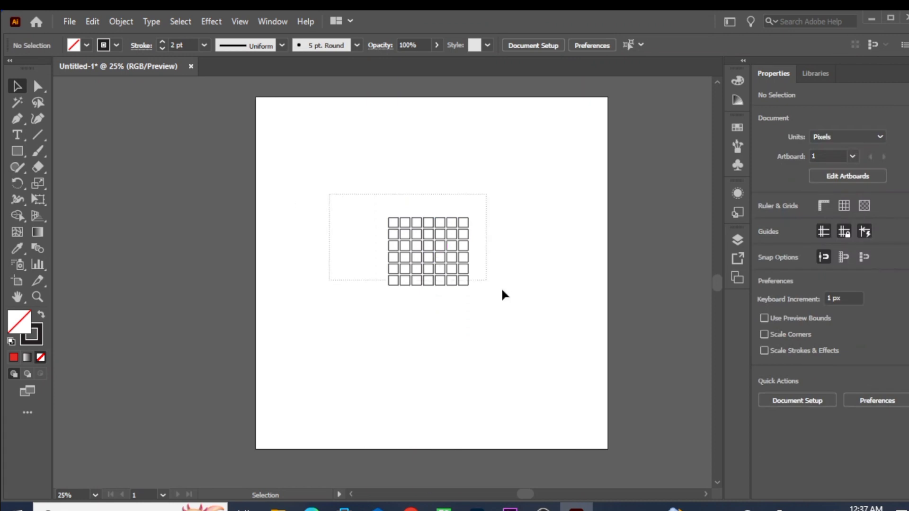
pyautogui.moveTo(452, 283); pyautogui.dragTo(326, 171)
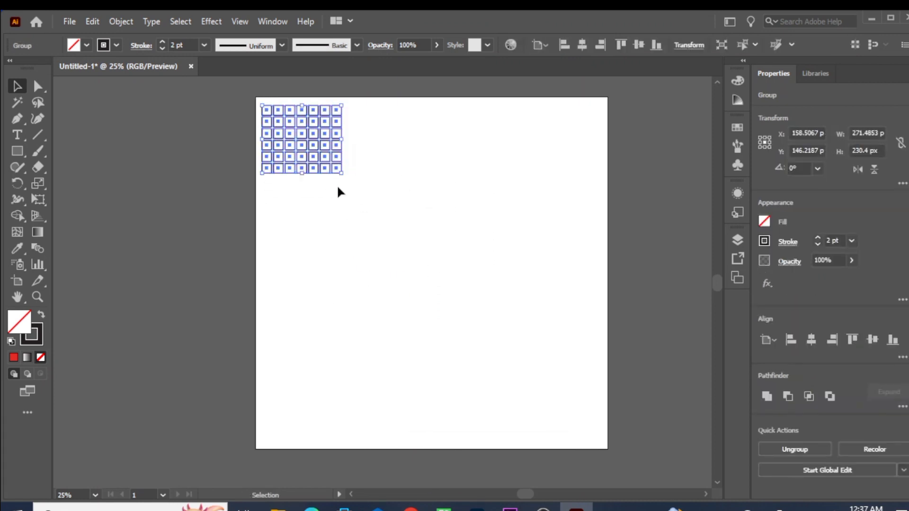
pyautogui.moveTo(301, 141); pyautogui.dragTo(381, 143)
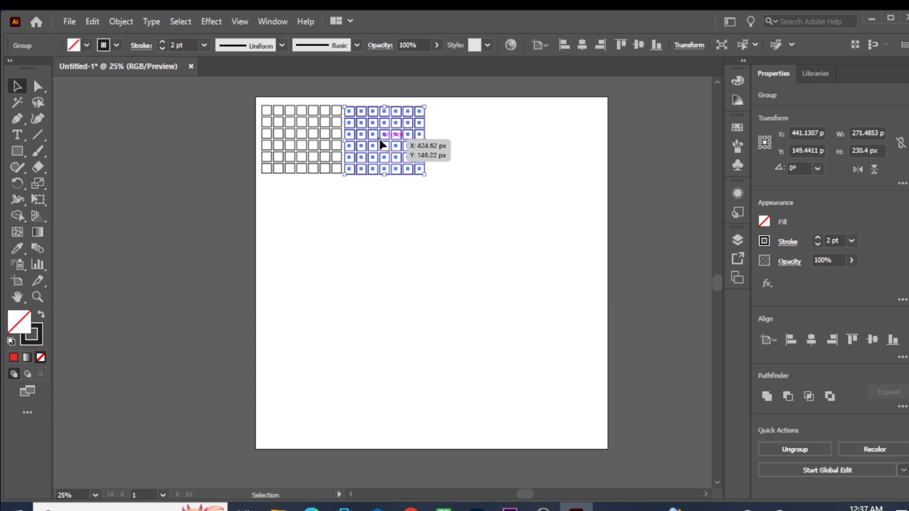
pyautogui.hotkey('ctrl', 'd')
pyautogui.hotkey('ctrl', 'd')
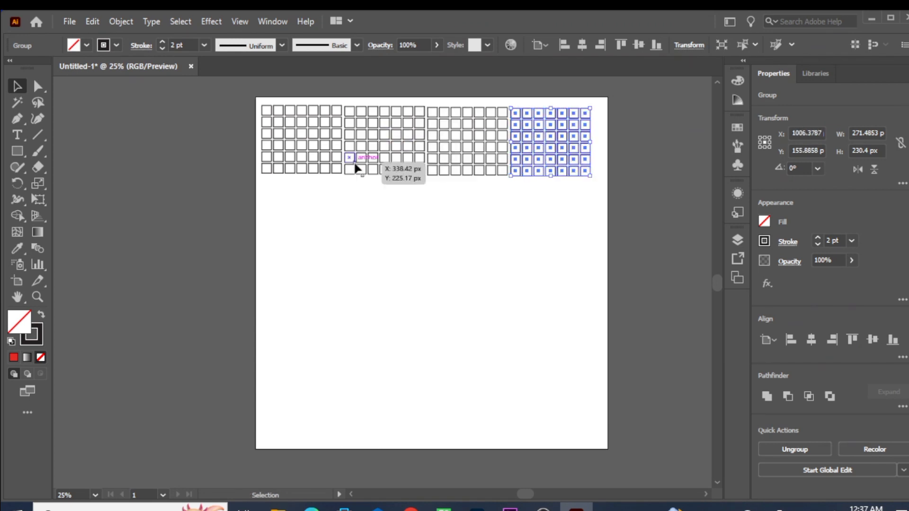
pyautogui.click(238, 145)
# - Group the four grids, copy them about 240 px straight down, and repeat the transformation until five bands cover the artboard's height
pyautogui.moveTo(236, 103); pyautogui.dragTo(592, 194)
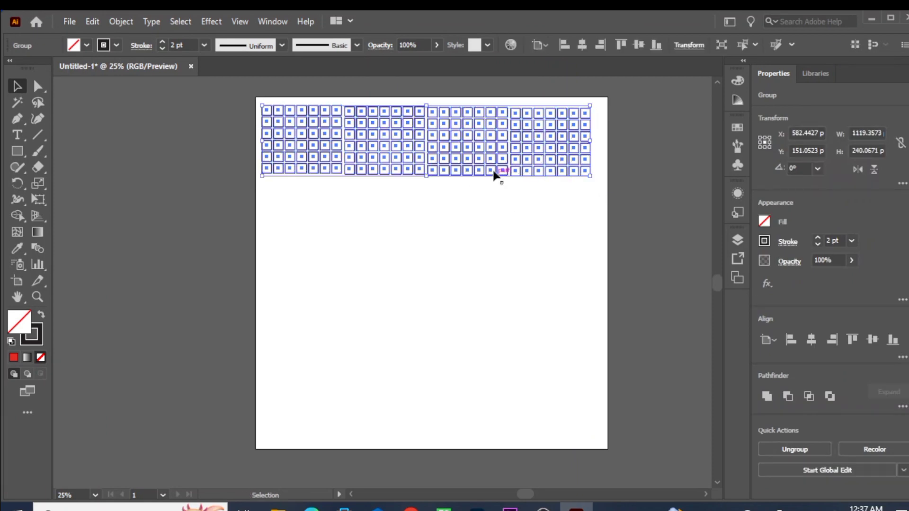
pyautogui.moveTo(473, 139); pyautogui.dragTo(473, 207)
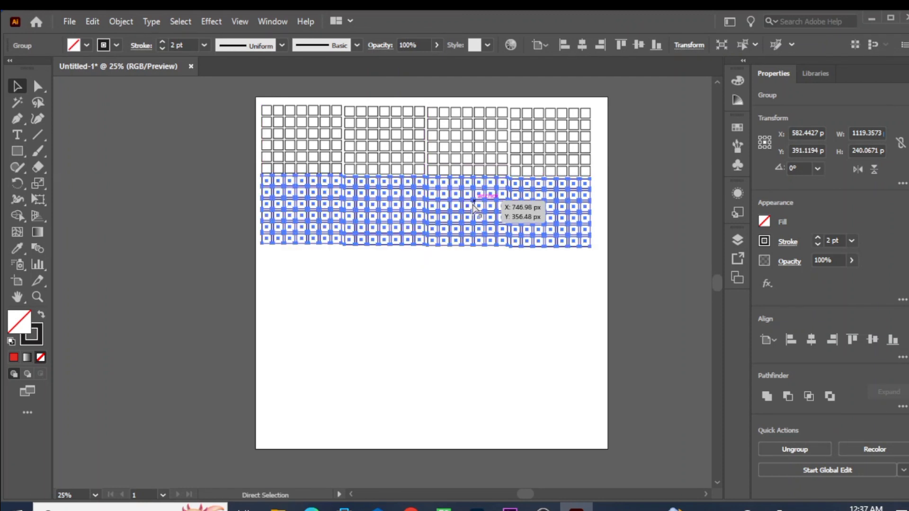
pyautogui.hotkey('ctrl', 'd')
pyautogui.hotkey('ctrl', 'd')
pyautogui.hotkey('ctrl', 'd')
pyautogui.click(115, 207)
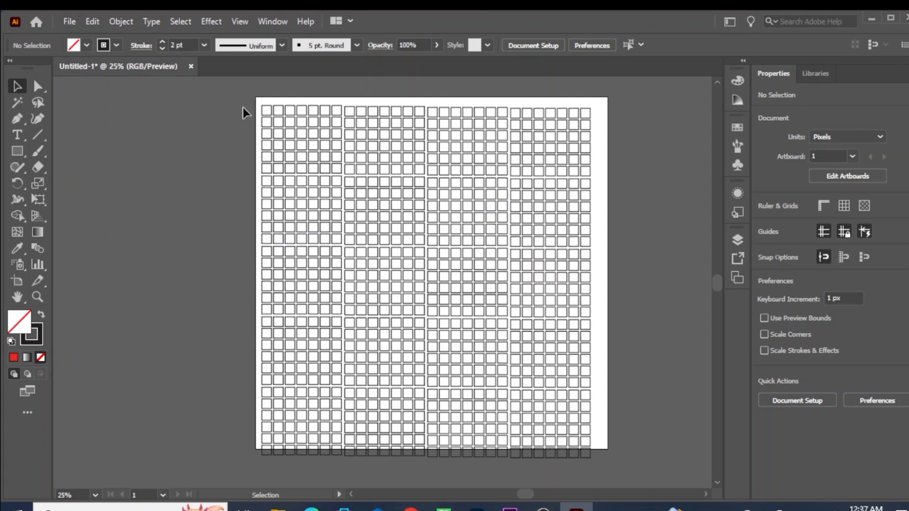
# - Select all the grids of squares and delete them from the artboard
pyautogui.moveTo(243, 107); pyautogui.dragTo(585, 356)
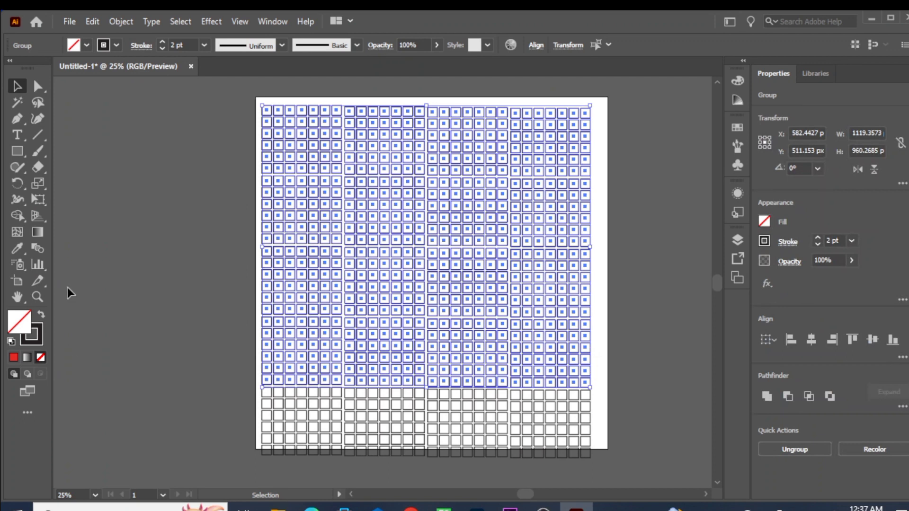
pyautogui.moveTo(219, 124); pyautogui.dragTo(586, 470)
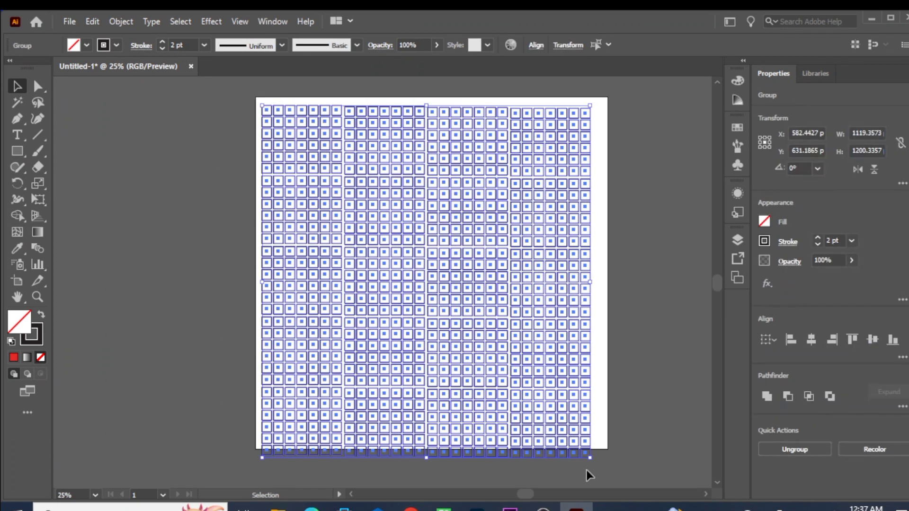
pyautogui.press('Delete')
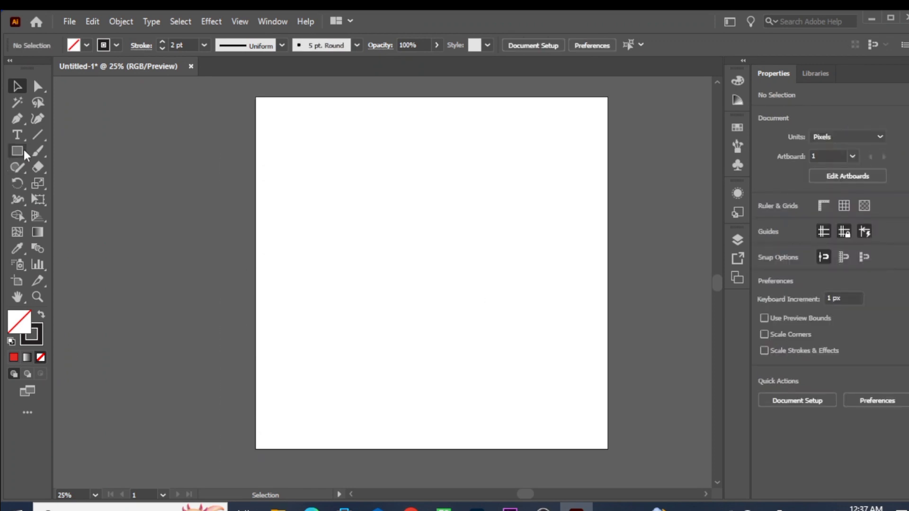
# - Draw a rectangle about 719 by 631 px in the middle of the artboard and fill it with red E52323
pyautogui.click(15, 150)
pyautogui.click(70, 150)
pyautogui.moveTo(352, 167); pyautogui.dragTo(561, 351)
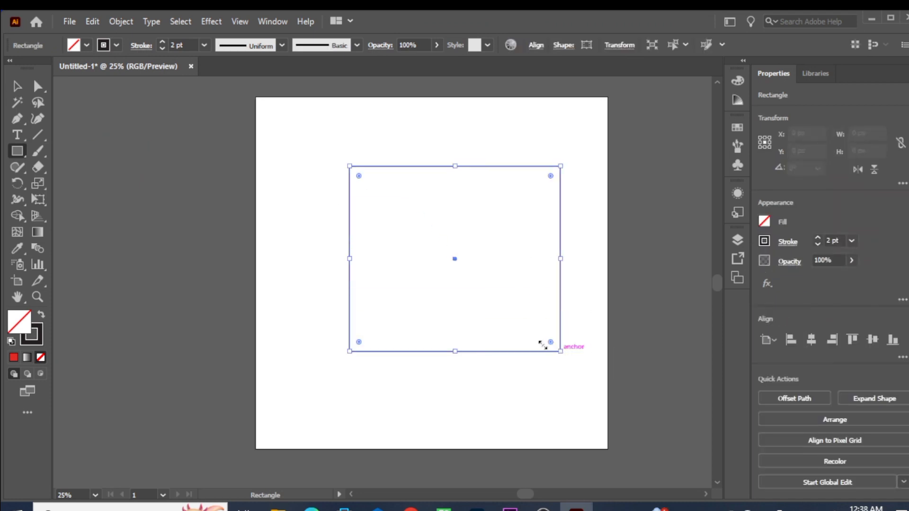
pyautogui.click(14, 357)
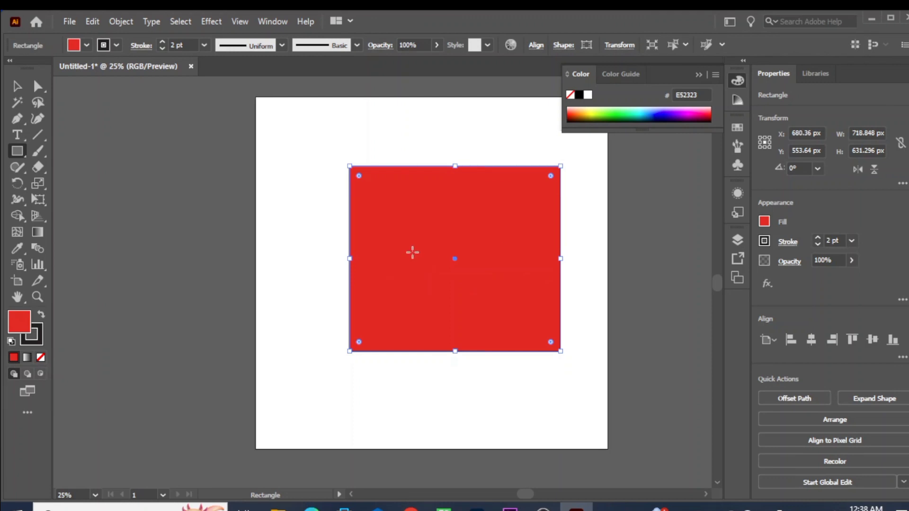
pyautogui.click(698, 75)
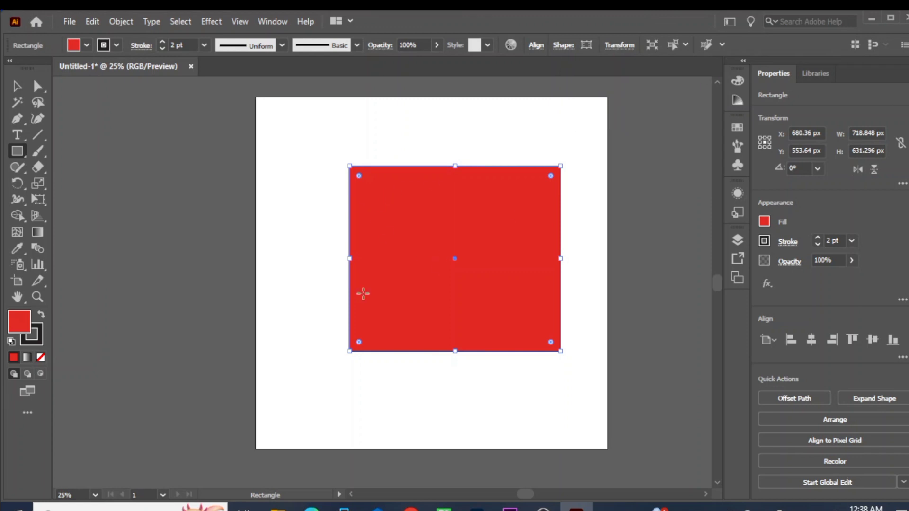
pyautogui.click(17, 87)
pyautogui.click(237, 193)
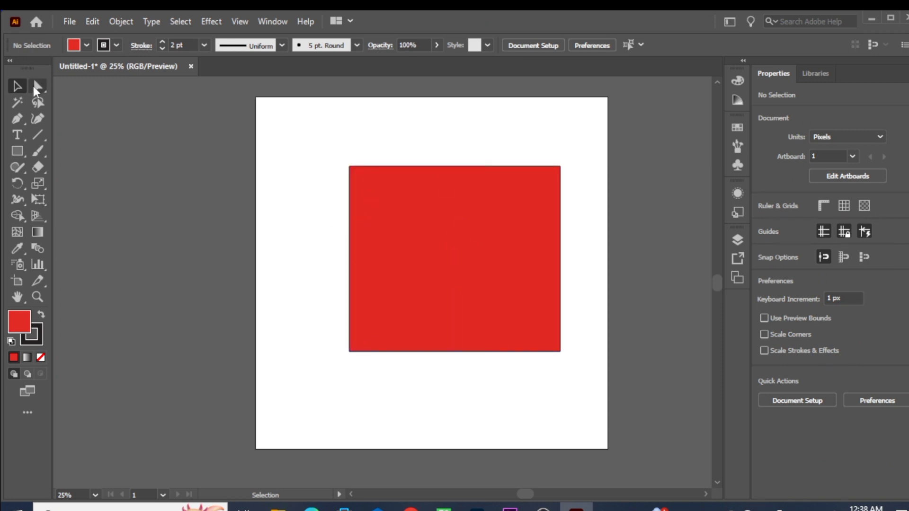
# - Activate the Gradient tool with its gradient settings open and place them beside the red rectangle, keeping the solid red fill
pyautogui.doubleClick(40, 234)
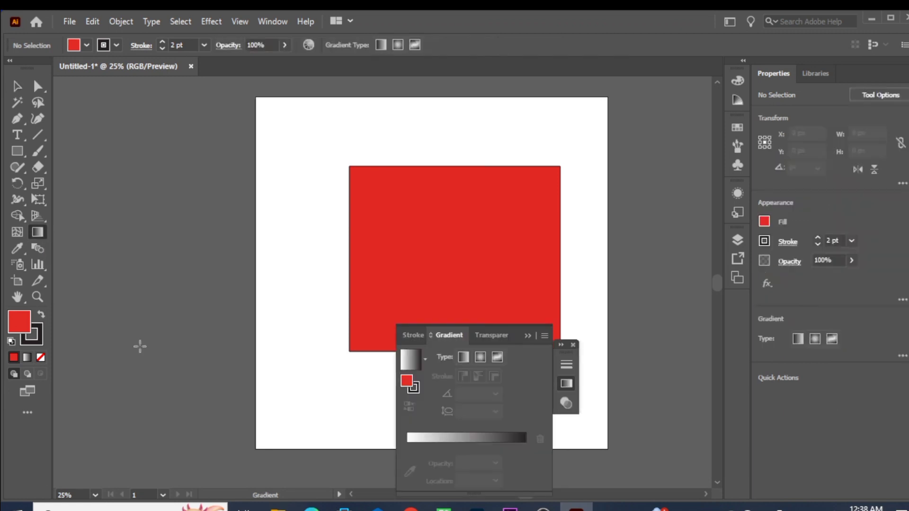
pyautogui.moveTo(521, 337)
pyautogui.mouseDown()
pyautogui.moveTo(531, 316)
pyautogui.moveTo(703, 171)
pyautogui.moveTo(693, 170)
pyautogui.mouseUp()
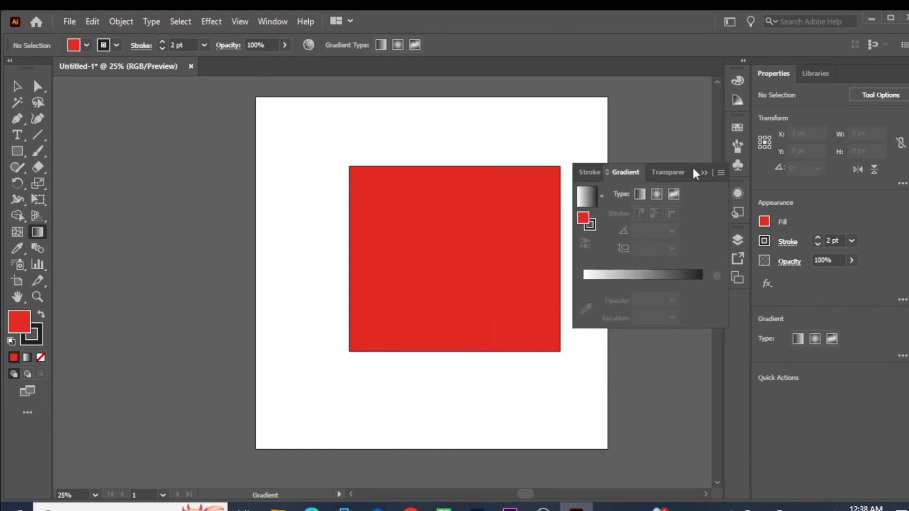
pyautogui.click(663, 273)
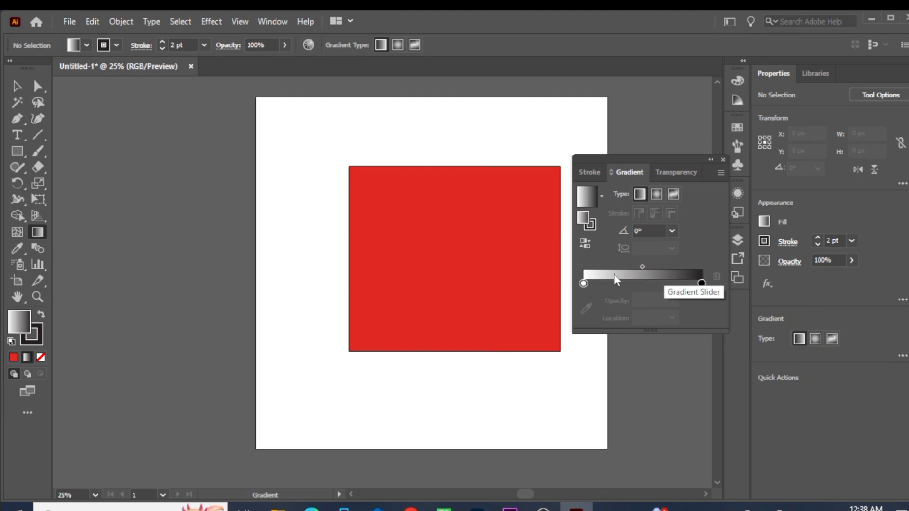
pyautogui.hotkey('ctrl', 'z')
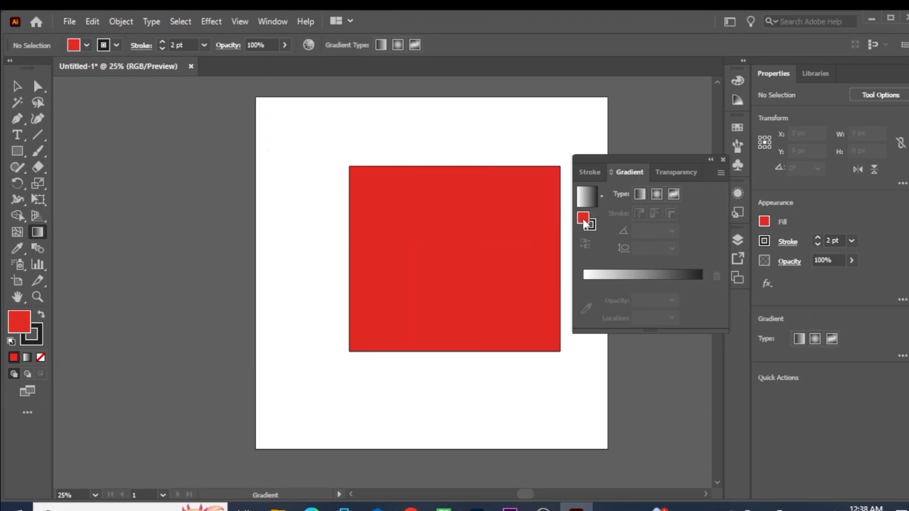
# - Add a red color stop at about 45% on the gradient slider and remove the black end stop
pyautogui.moveTo(584, 219); pyautogui.dragTo(637, 283)
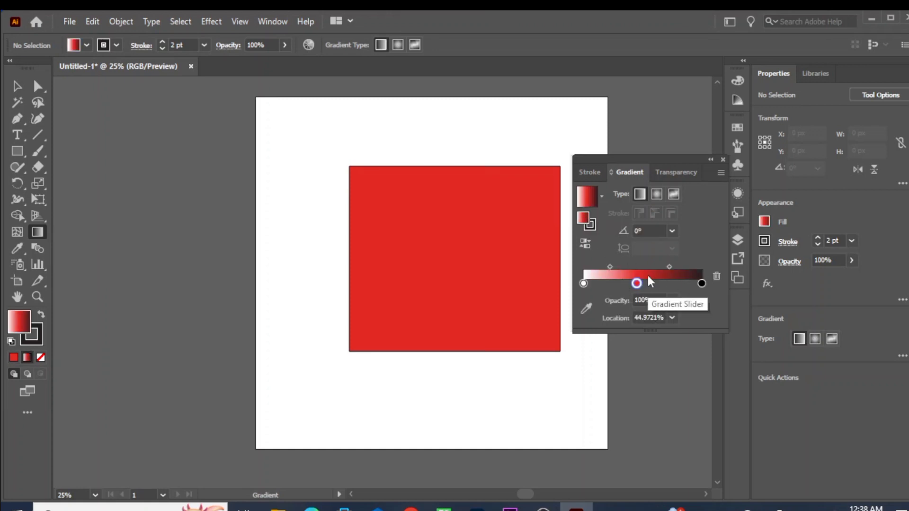
pyautogui.click(702, 285)
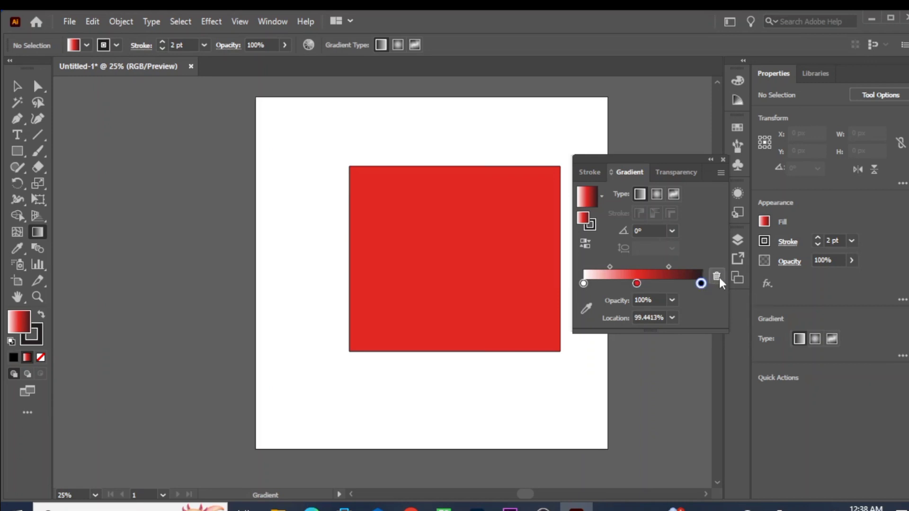
pyautogui.click(718, 277)
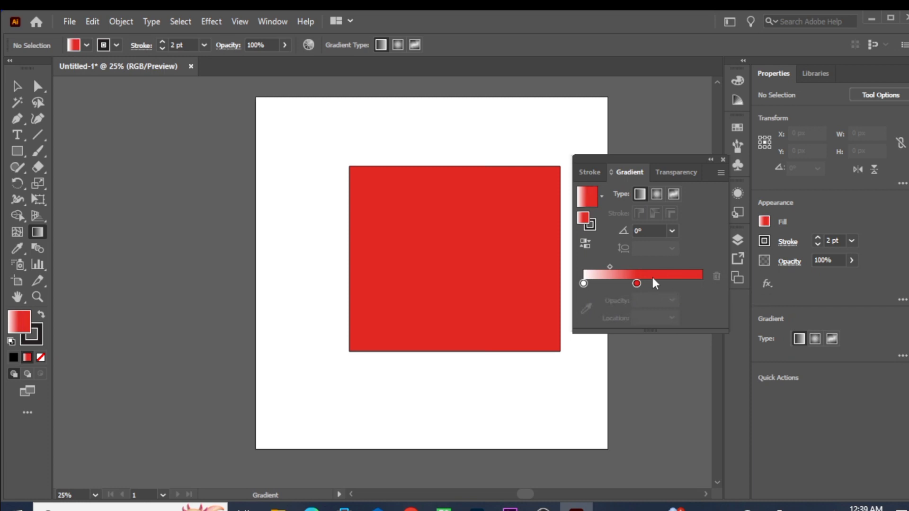
# - Move the red color stop to 100% location and shift the rectangle's white-to-red gradient midpoint, ending at about 56%
pyautogui.moveTo(636, 284); pyautogui.dragTo(705, 282)
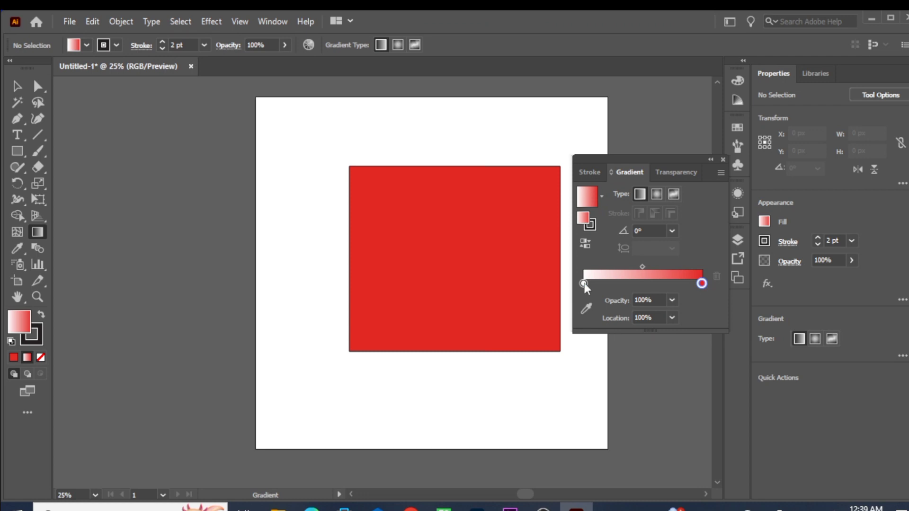
pyautogui.moveTo(584, 283)
pyautogui.mouseDown()
pyautogui.moveTo(598, 286)
pyautogui.moveTo(584, 283)
pyautogui.mouseUp()
pyautogui.moveTo(643, 267); pyautogui.dragTo(616, 266)
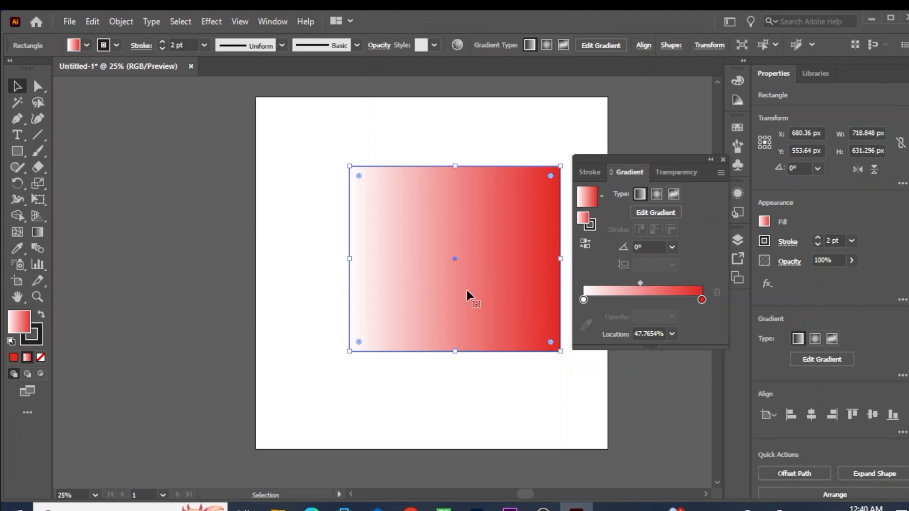
pyautogui.moveTo(641, 283); pyautogui.dragTo(611, 283)
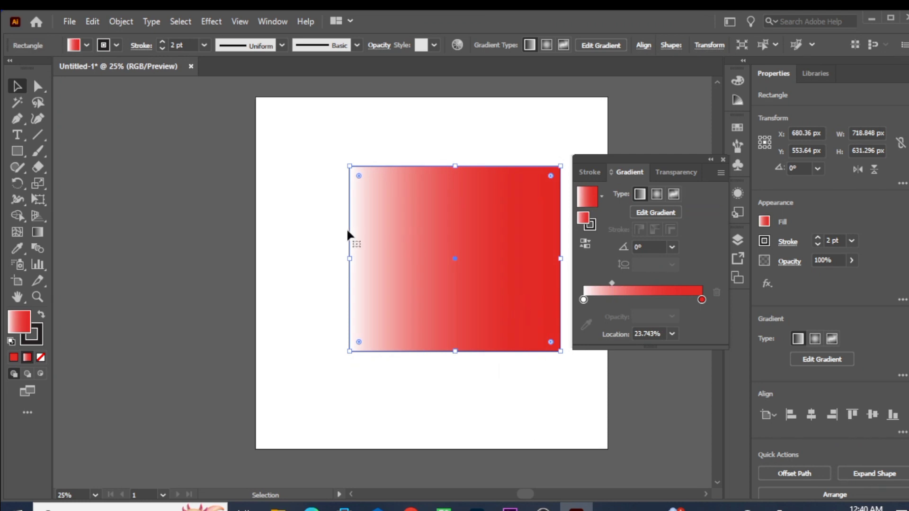
pyautogui.moveTo(612, 283); pyautogui.dragTo(649, 283)
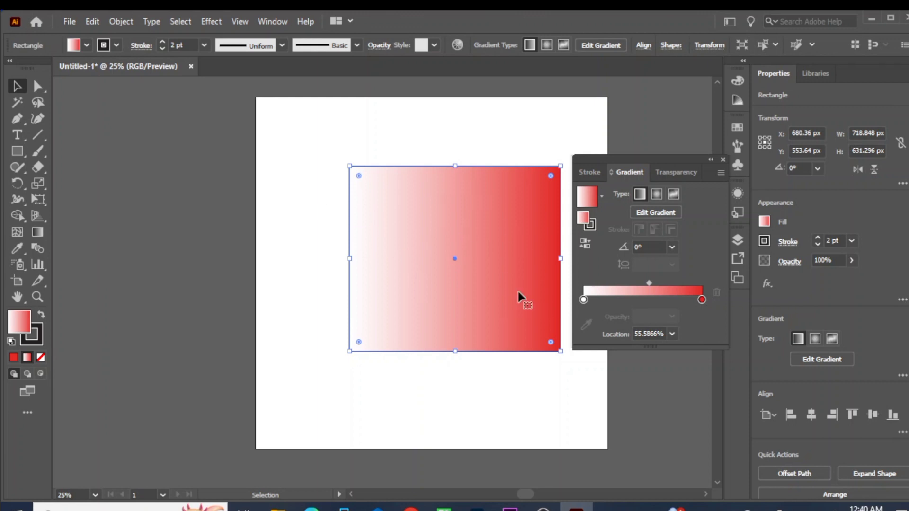
# - Recolor the white start stop of the rectangle's gradient with the red swatch ED1C24
pyautogui.doubleClick(584, 299)
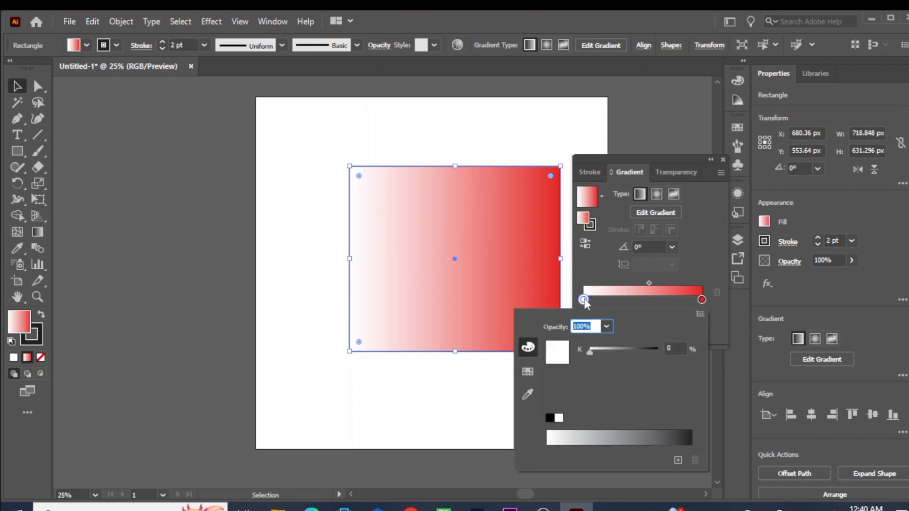
pyautogui.click(527, 372)
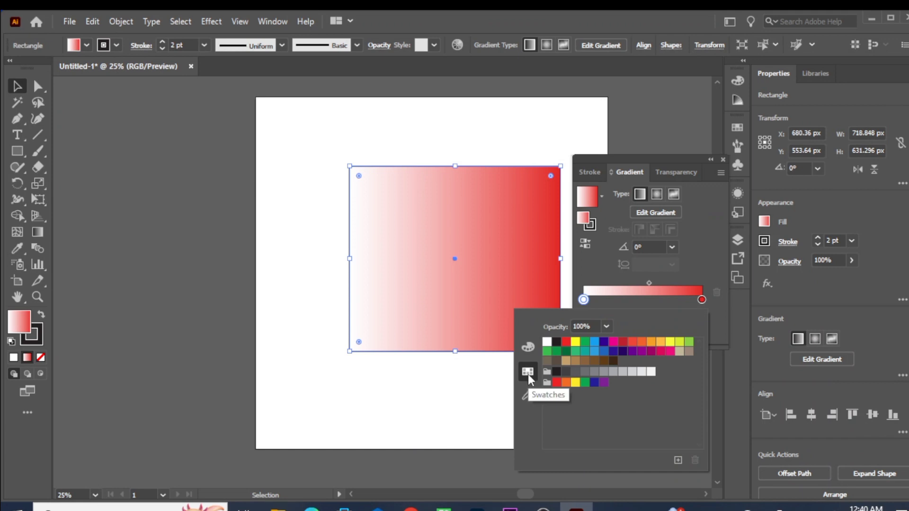
pyautogui.click(567, 342)
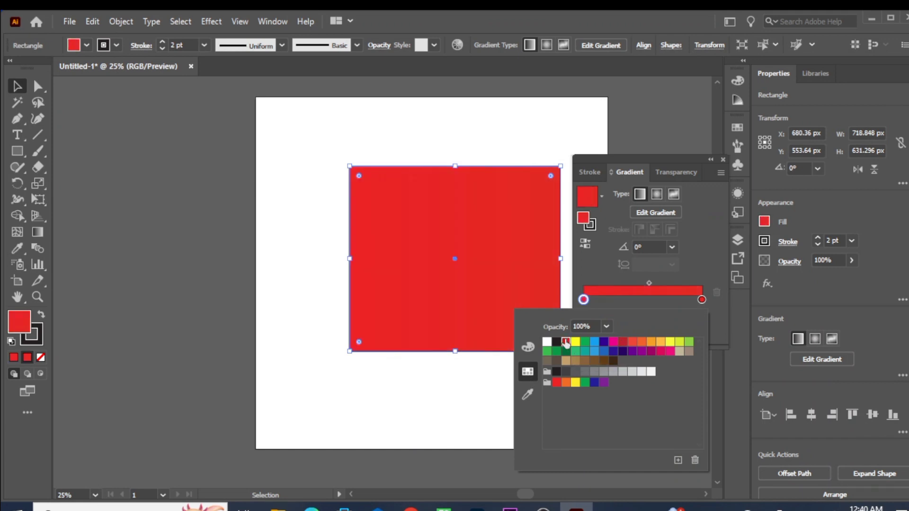
# - Mix a golden yellow DAAD0D for the gradient's start stop by adjusting its RGB values
pyautogui.click(527, 350)
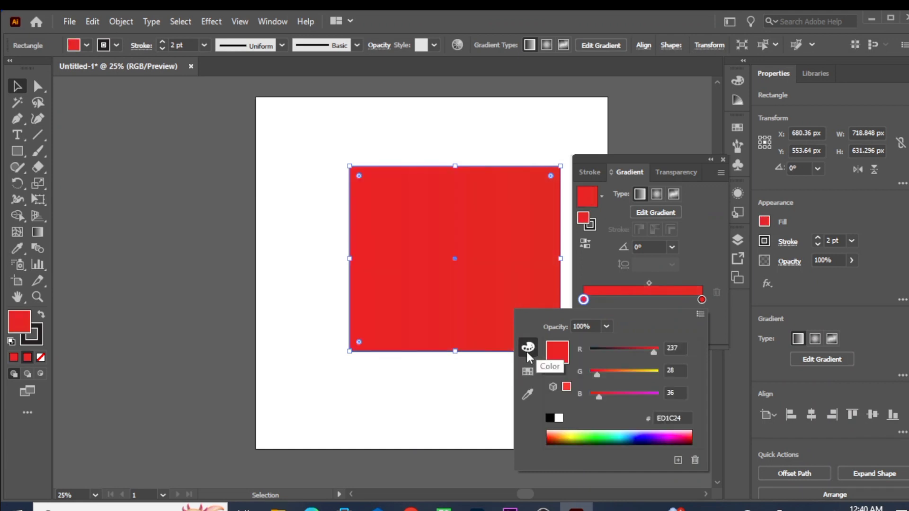
pyautogui.moveTo(595, 375); pyautogui.dragTo(637, 376)
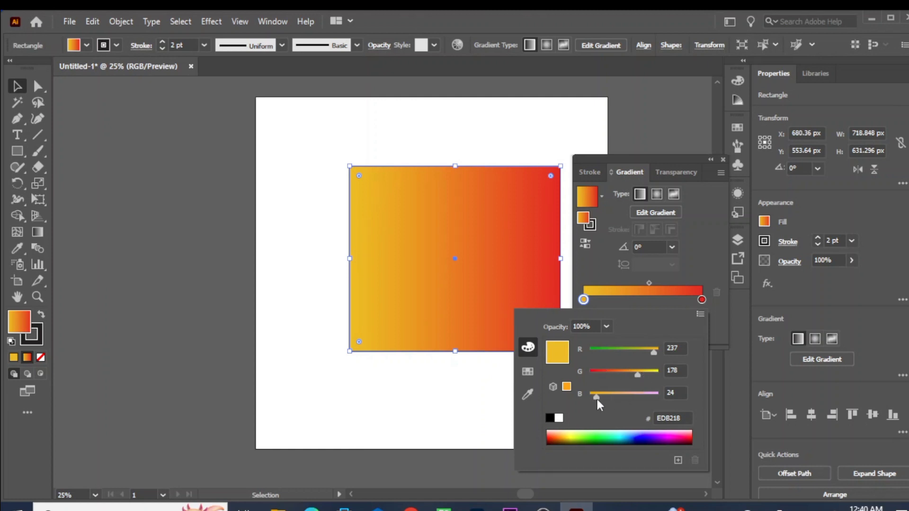
pyautogui.moveTo(598, 399); pyautogui.dragTo(595, 396)
pyautogui.moveTo(654, 355)
pyautogui.mouseDown()
pyautogui.moveTo(588, 357)
pyautogui.moveTo(649, 350)
pyautogui.moveTo(607, 372)
pyautogui.moveTo(646, 370)
pyautogui.mouseUp()
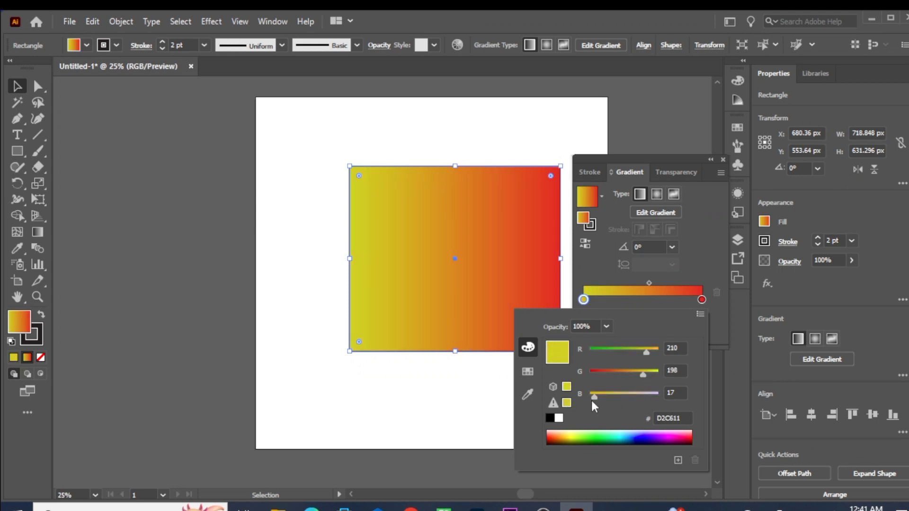
pyautogui.moveTo(593, 398)
pyautogui.mouseDown()
pyautogui.moveTo(637, 395)
pyautogui.moveTo(592, 394)
pyautogui.mouseUp()
pyautogui.moveTo(643, 372); pyautogui.dragTo(637, 374)
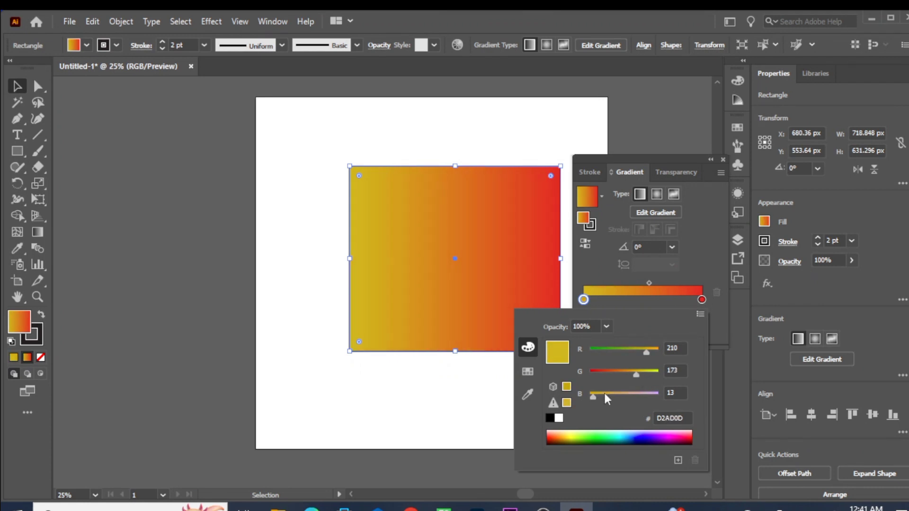
pyautogui.click(646, 353)
pyautogui.click(450, 406)
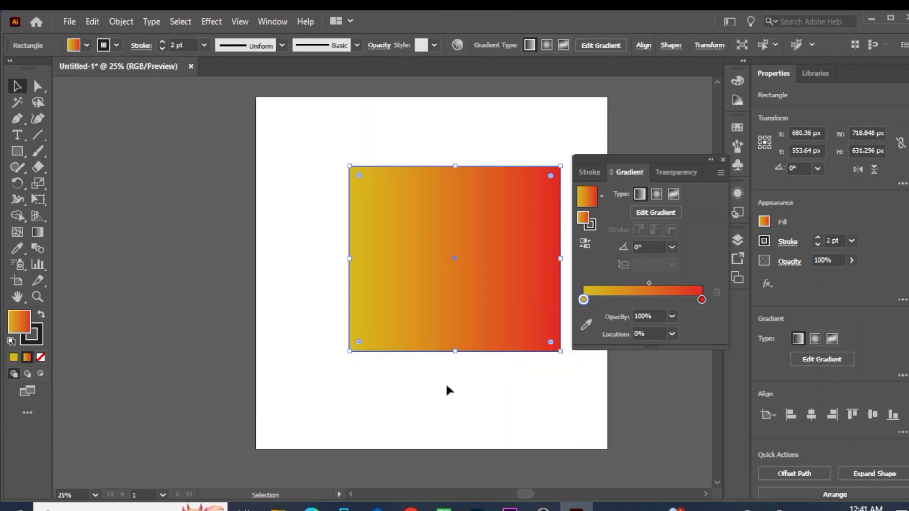
# - Shift the gradient midpoint to about 31% and back to about 52%, and set the red end stop's opacity to 40%
pyautogui.moveTo(650, 283); pyautogui.dragTo(619, 295)
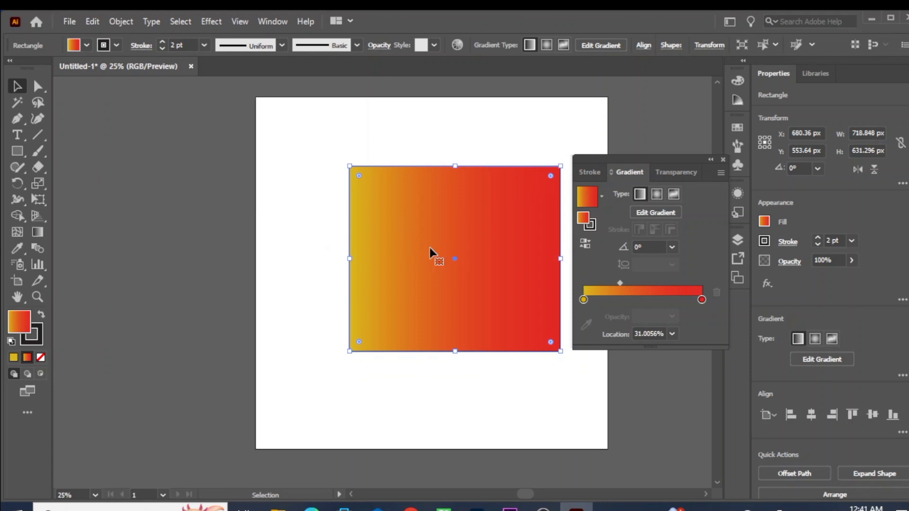
pyautogui.moveTo(616, 283); pyautogui.dragTo(648, 288)
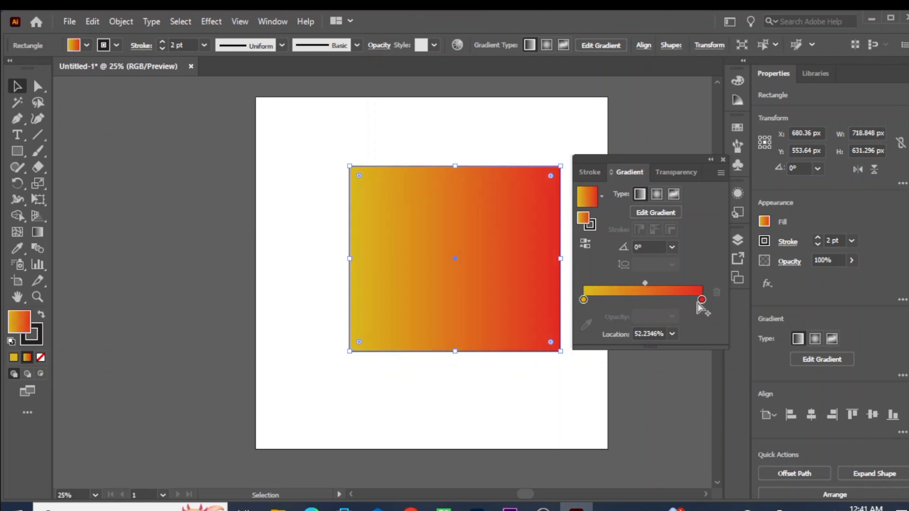
pyautogui.click(701, 301)
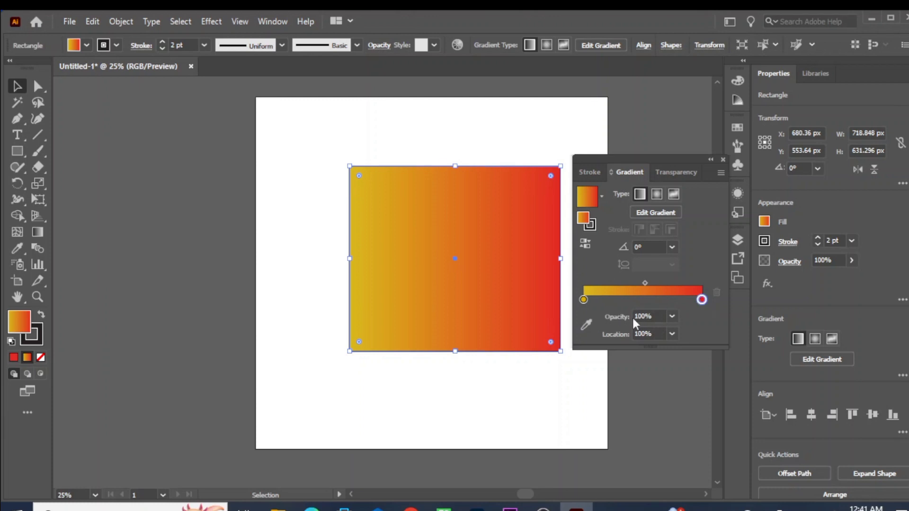
pyautogui.click(672, 316)
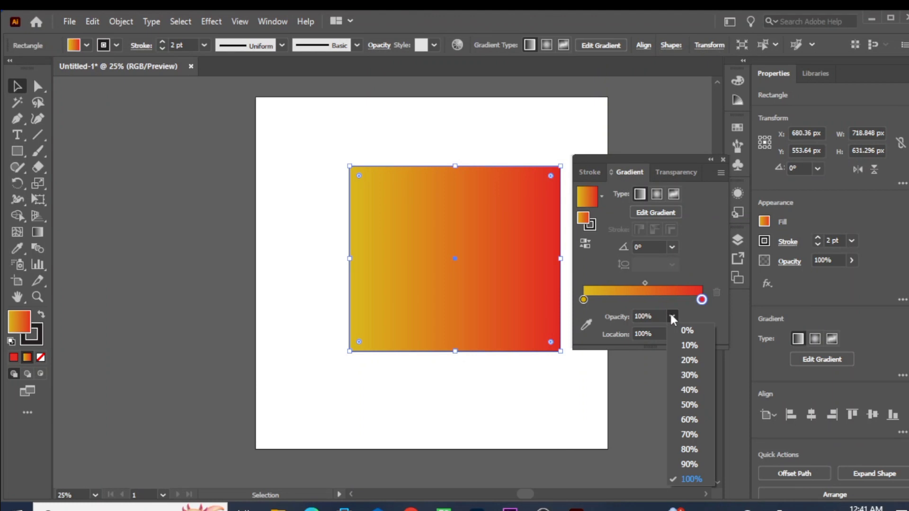
pyautogui.click(687, 391)
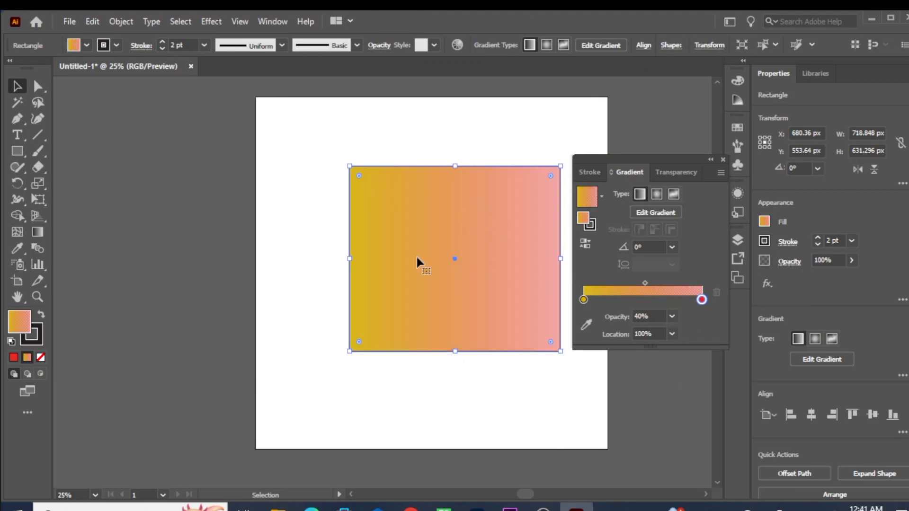
# - Restore the accidentally deleted rectangle and remove the extra red stops near the end of the gradient slider
pyautogui.click(697, 300)
pyautogui.press('Delete')
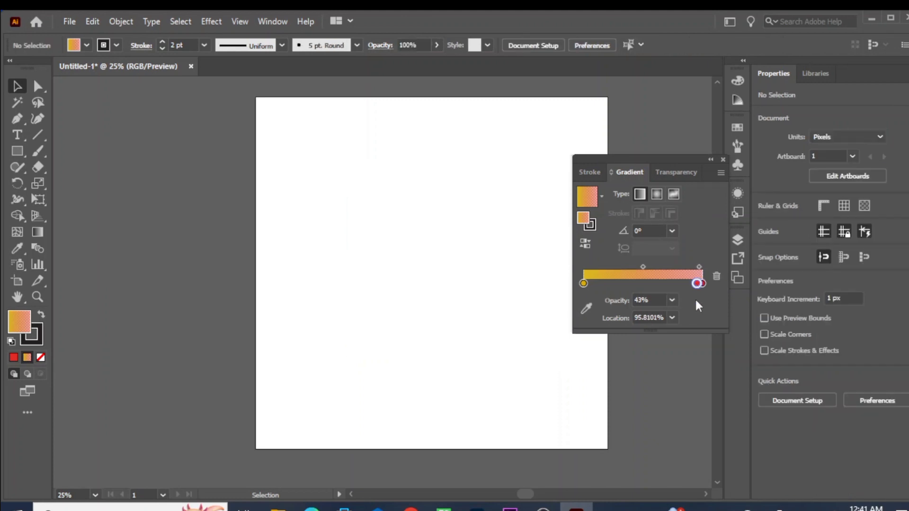
pyautogui.hotkey('ctrl', 'z')
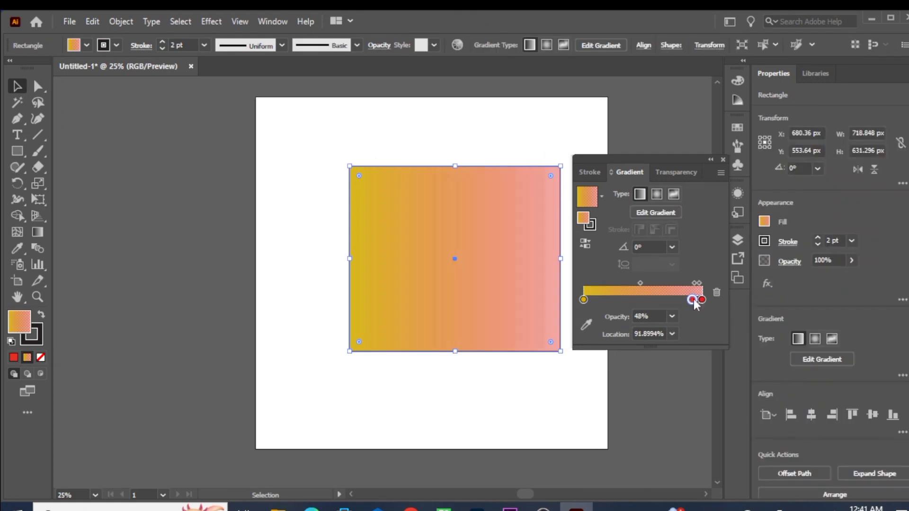
pyautogui.click(717, 291)
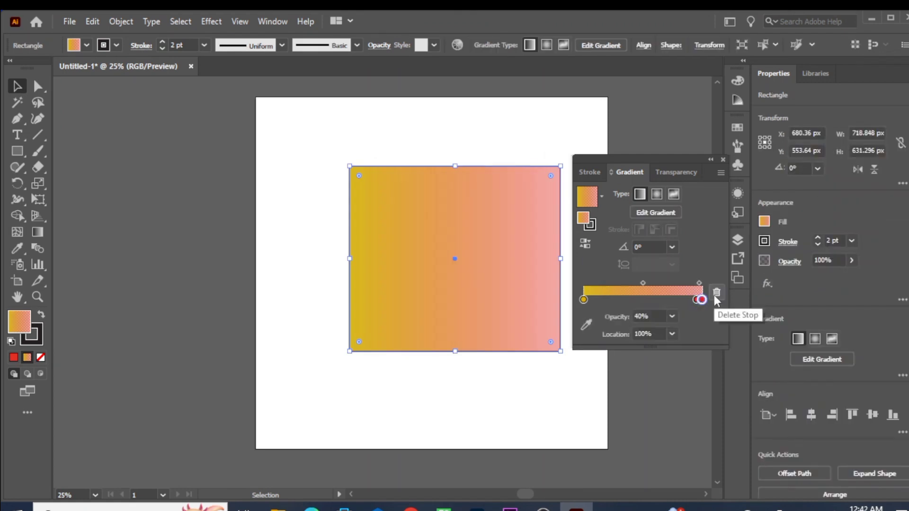
pyautogui.moveTo(696, 299); pyautogui.dragTo(703, 300)
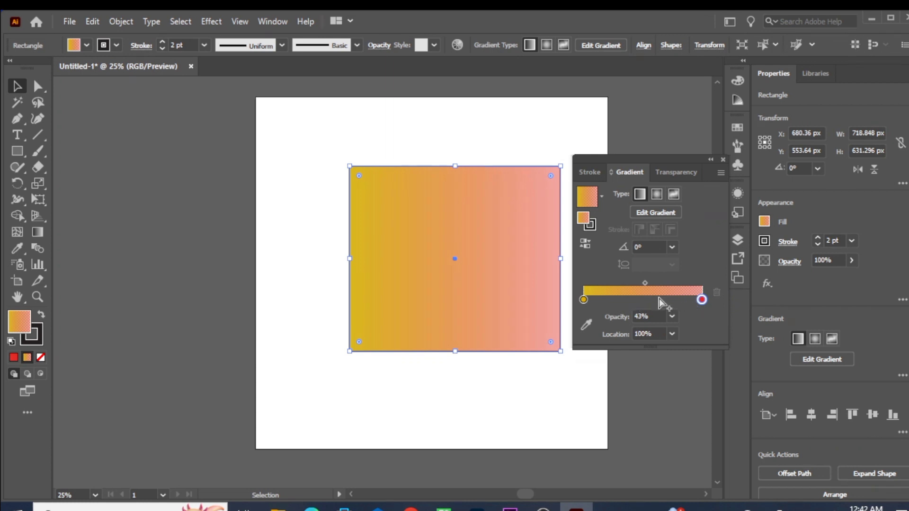
# - Set the red end stop's opacity to 100% and select the golden start stop
pyautogui.click(583, 299)
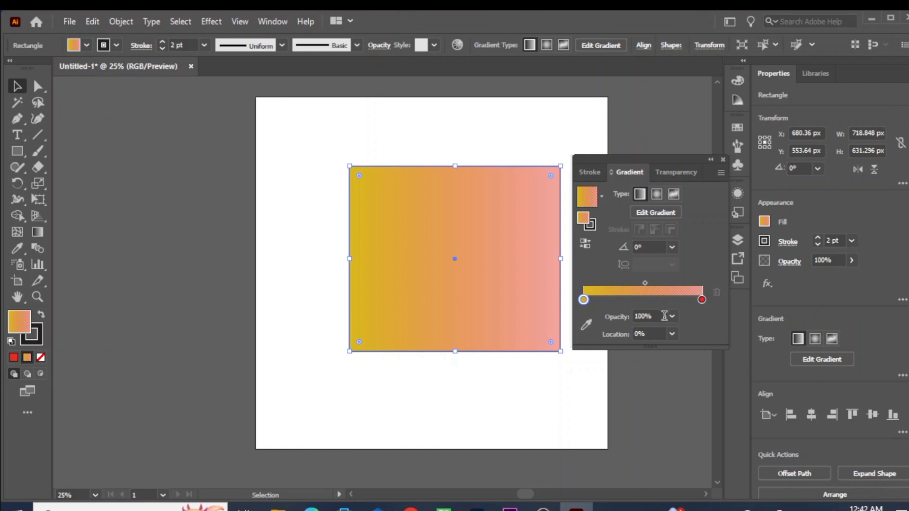
pyautogui.click(701, 300)
pyautogui.click(671, 315)
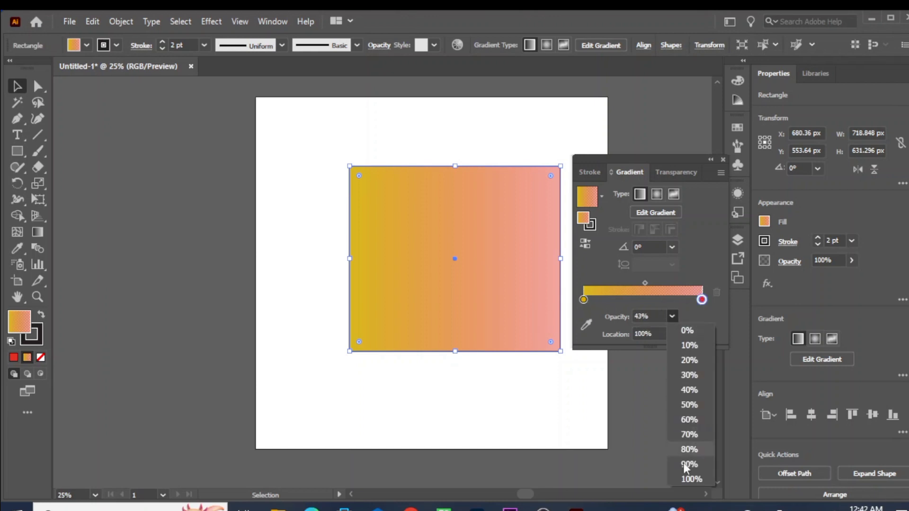
pyautogui.click(684, 477)
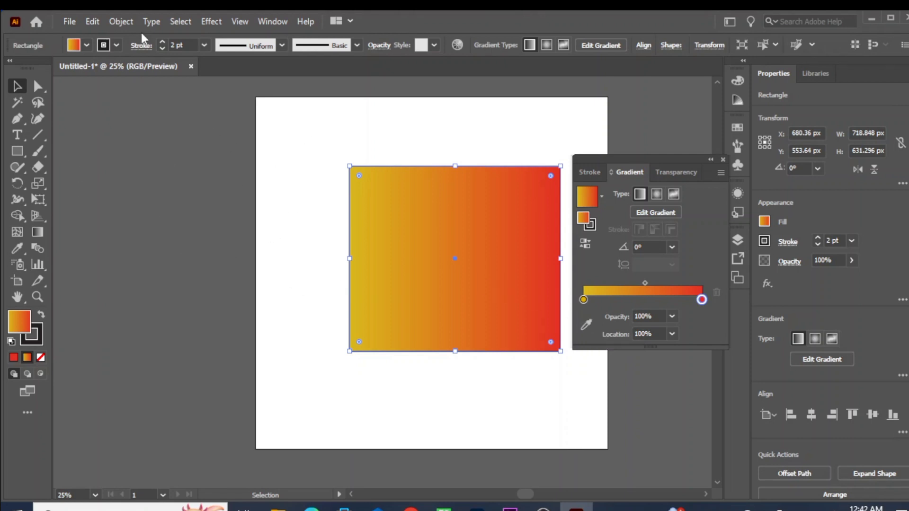
pyautogui.click(584, 300)
# - Draw a rectangle about 491 by 396 px beside the artboard, fill it with green 00D41D, and deselect it
pyautogui.click(22, 151)
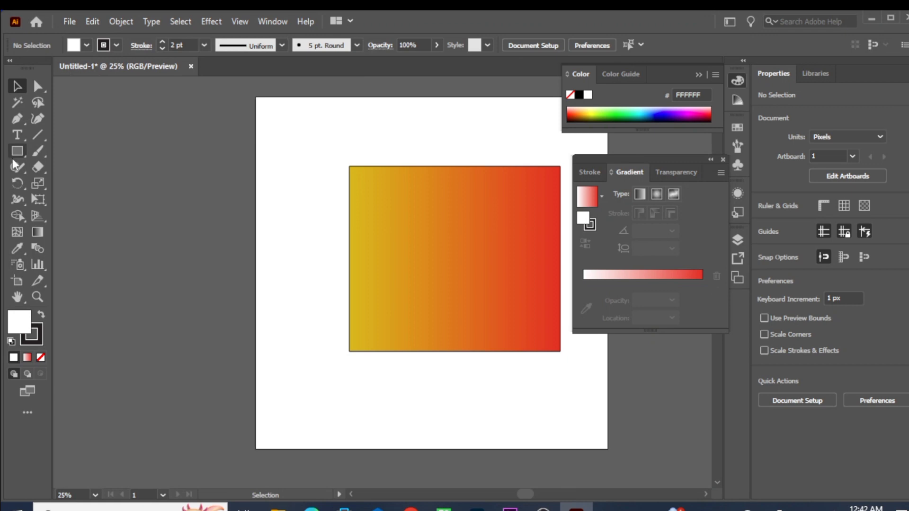
pyautogui.click(15, 154)
pyautogui.moveTo(98, 166); pyautogui.dragTo(243, 283)
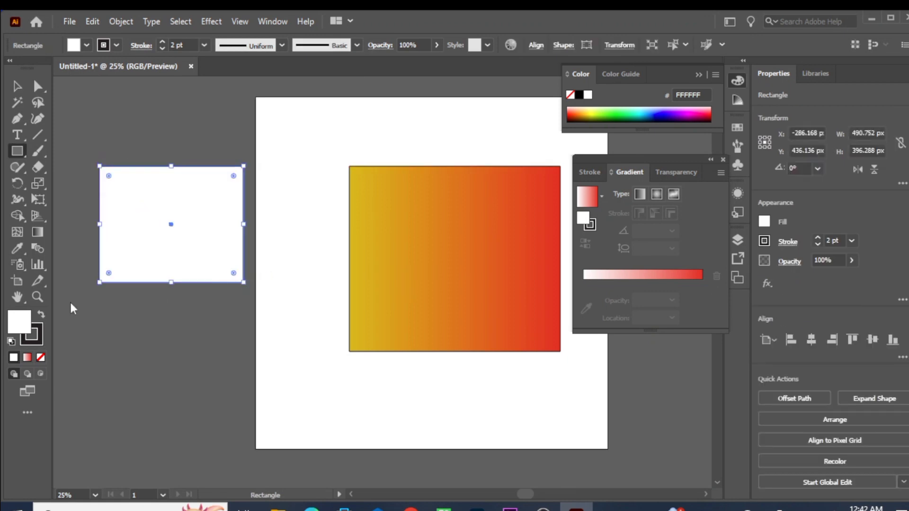
pyautogui.click(619, 113)
pyautogui.click(17, 86)
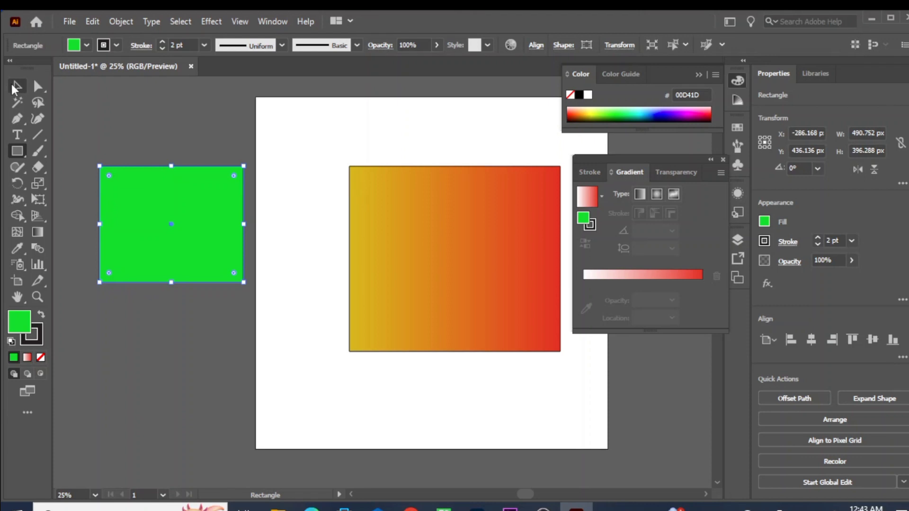
pyautogui.click(103, 474)
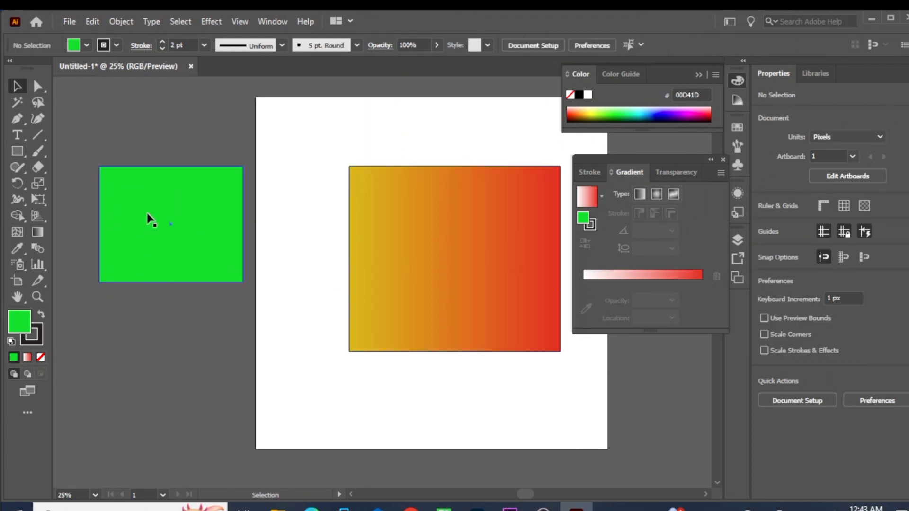
# - Try to recolor the white start stop with green sampled from the small rectangle while no object is selected
pyautogui.click(592, 275)
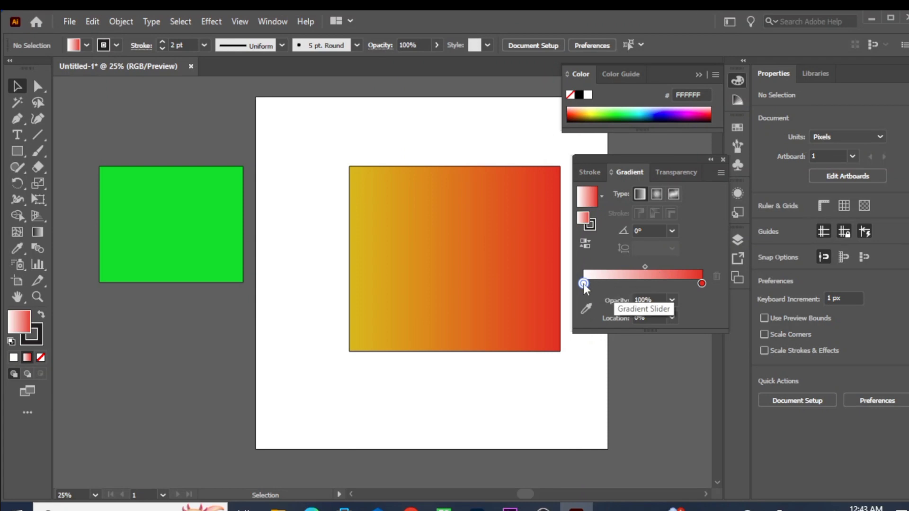
pyautogui.click(588, 309)
pyautogui.click(172, 217)
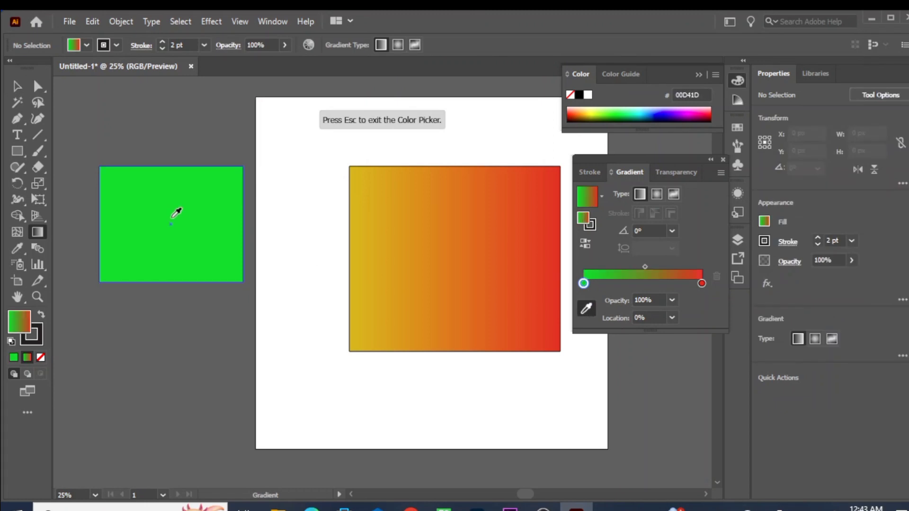
pyautogui.press('Escape')
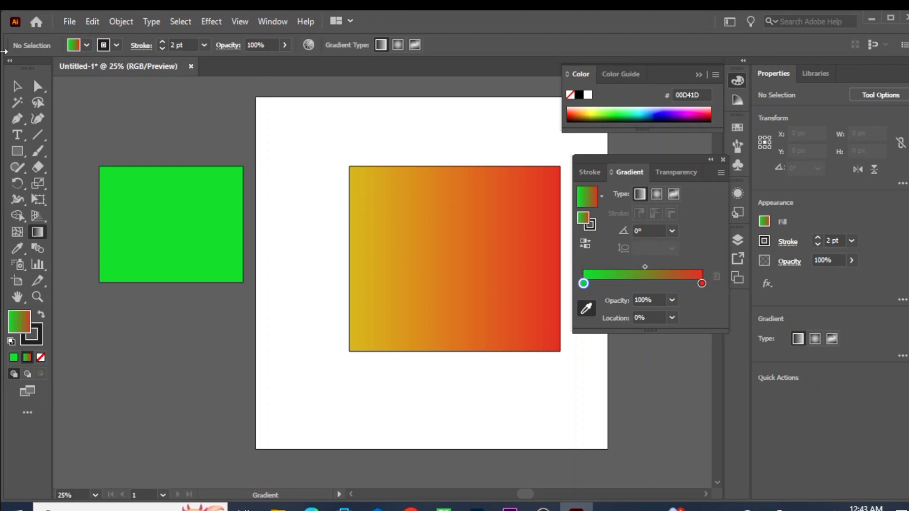
# - Recolor the large rectangle's golden start stop with green sampled from the small rectangle and shift the gradient midpoint toward the green stop
pyautogui.click(17, 86)
pyautogui.click(423, 214)
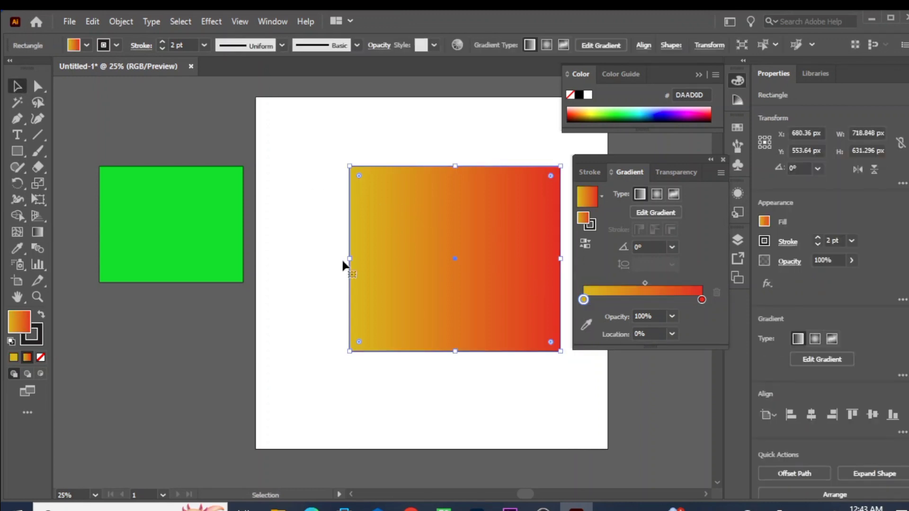
pyautogui.click(586, 327)
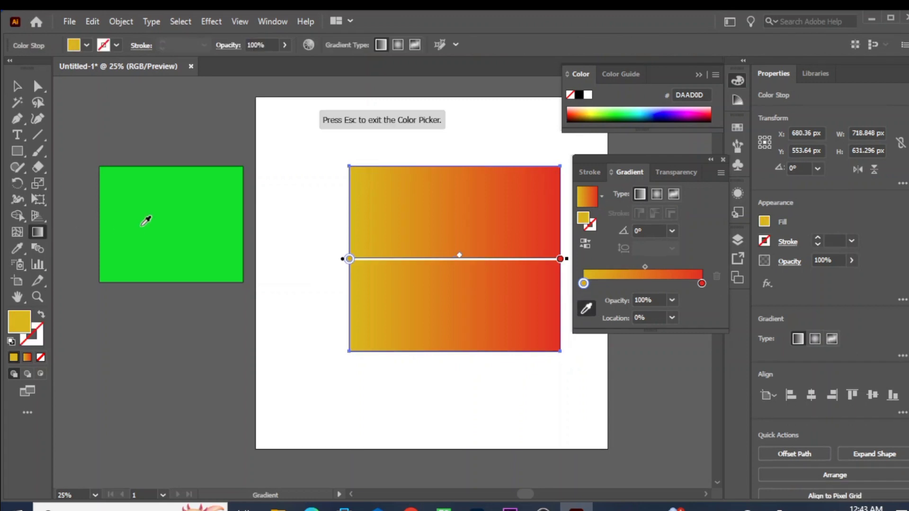
pyautogui.click(148, 218)
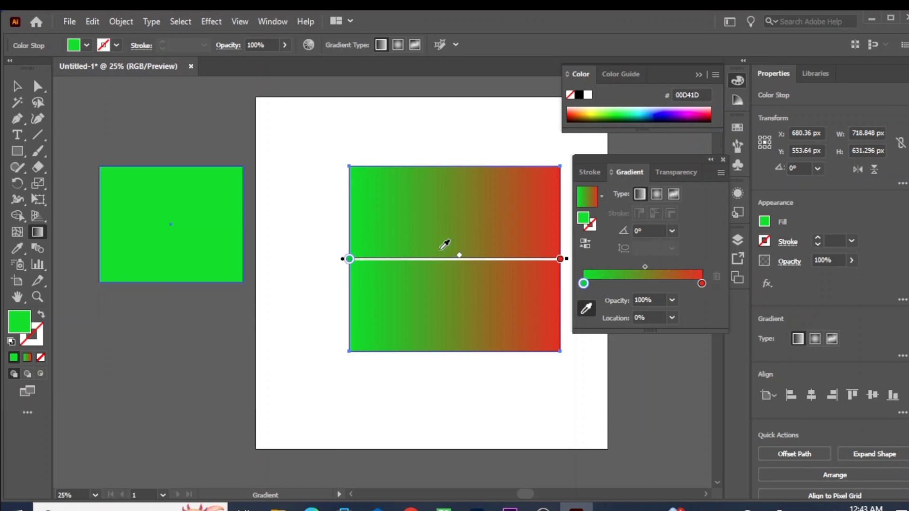
pyautogui.moveTo(459, 258); pyautogui.dragTo(419, 251)
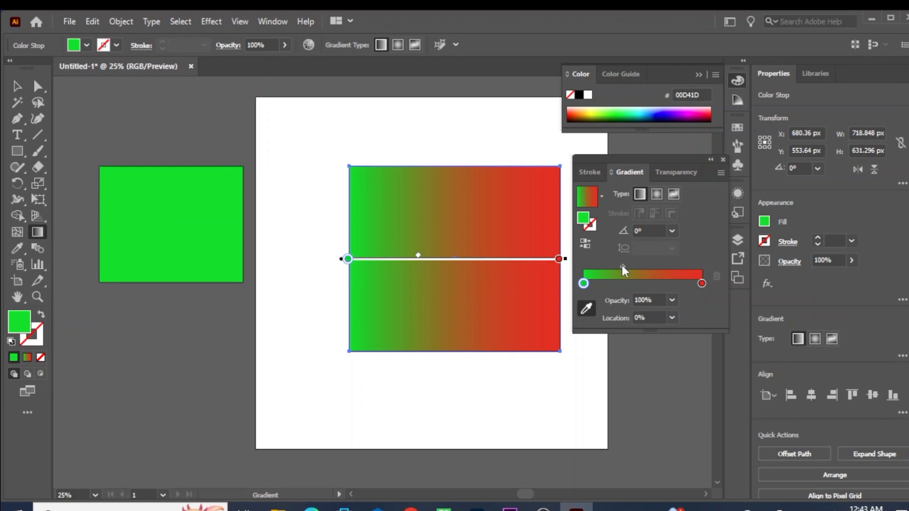
# - Shift the gradient midpoint to about 54% and try redrawing the linear gradient vertically, horizontally and diagonally across the large rectangle
pyautogui.moveTo(621, 266); pyautogui.dragTo(647, 268)
pyautogui.moveTo(436, 131)
pyautogui.mouseDown()
pyautogui.moveTo(443, 324)
pyautogui.moveTo(432, 331)
pyautogui.mouseUp()
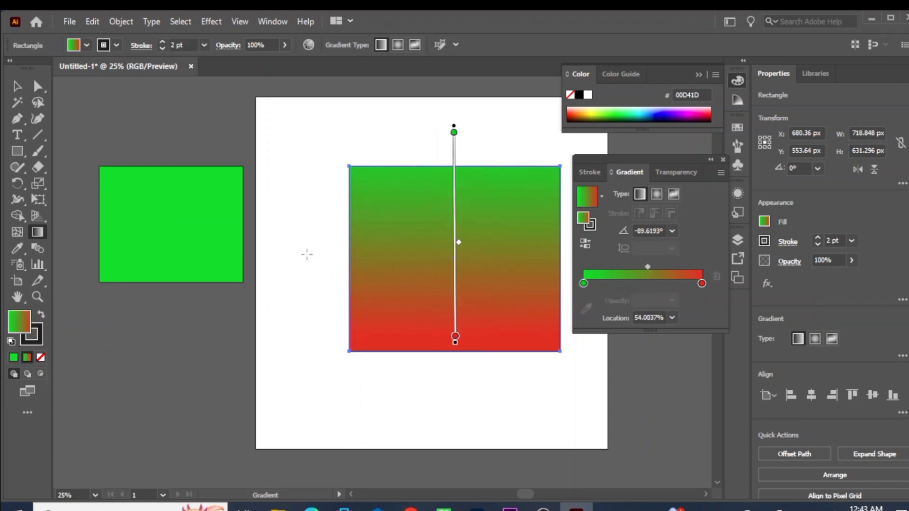
pyautogui.moveTo(342, 245)
pyautogui.mouseDown()
pyautogui.moveTo(544, 239)
pyautogui.moveTo(552, 264)
pyautogui.moveTo(564, 248)
pyautogui.mouseUp()
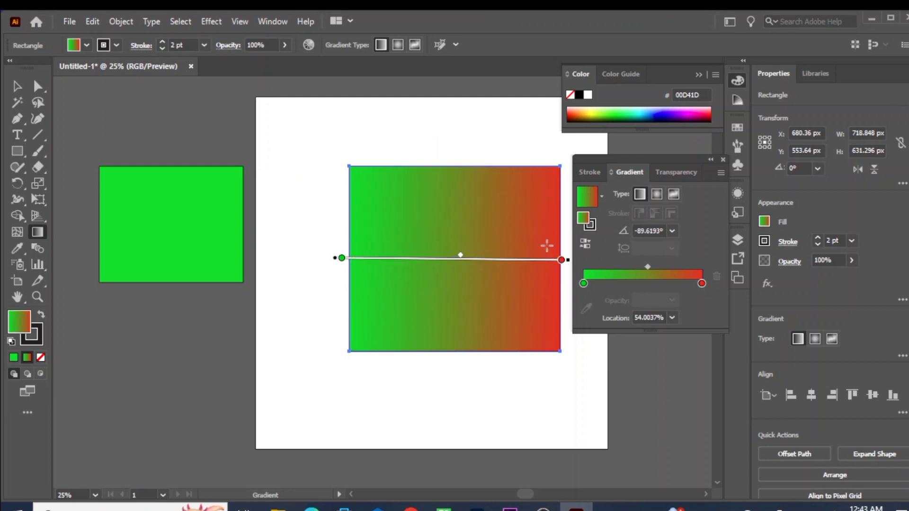
pyautogui.moveTo(448, 151); pyautogui.dragTo(450, 352)
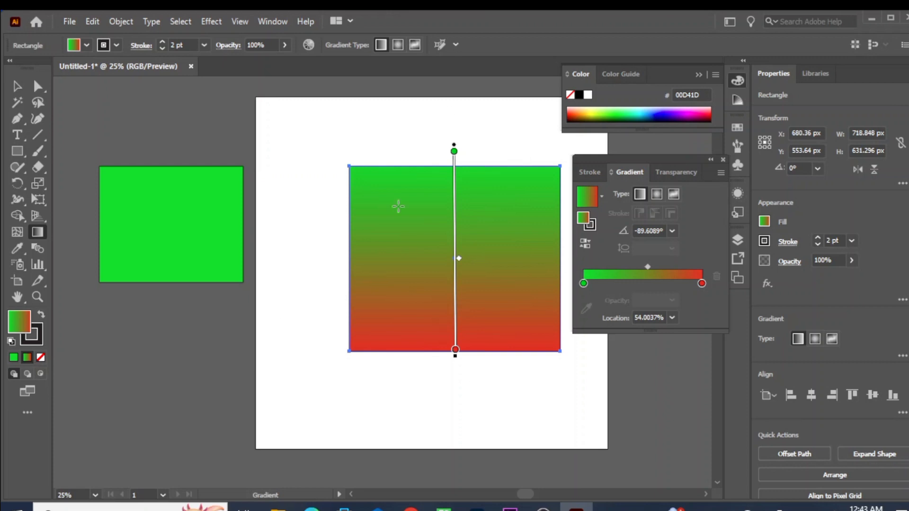
pyautogui.moveTo(474, 355); pyautogui.dragTo(473, 166)
pyautogui.moveTo(343, 256); pyautogui.dragTo(438, 254)
pyautogui.moveTo(337, 153); pyautogui.dragTo(493, 294)
pyautogui.moveTo(579, 359); pyautogui.dragTo(447, 258)
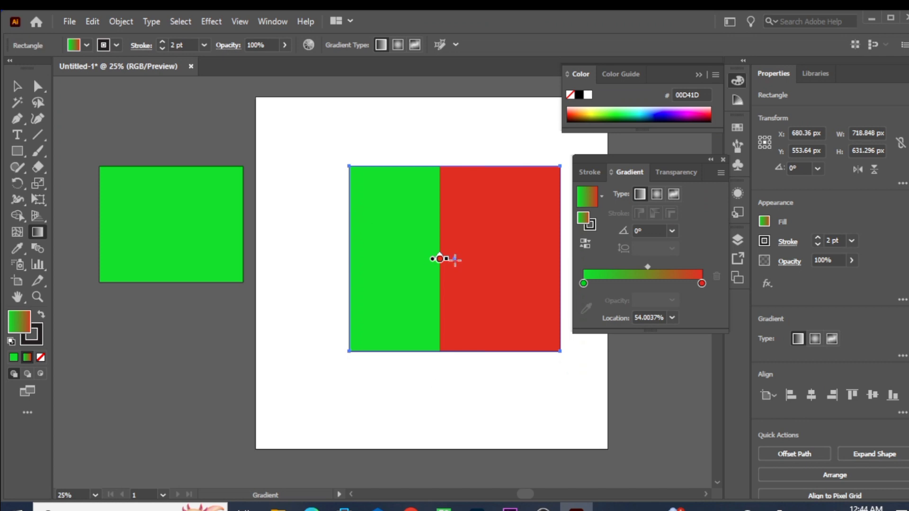
# - Stretch, slide and rotate the large rectangle's gradient annotator to a near-vertical direction, and shift the gradient midpoint to about 46%
pyautogui.moveTo(455, 260)
pyautogui.mouseDown()
pyautogui.moveTo(498, 260)
pyautogui.moveTo(396, 260)
pyautogui.mouseUp()
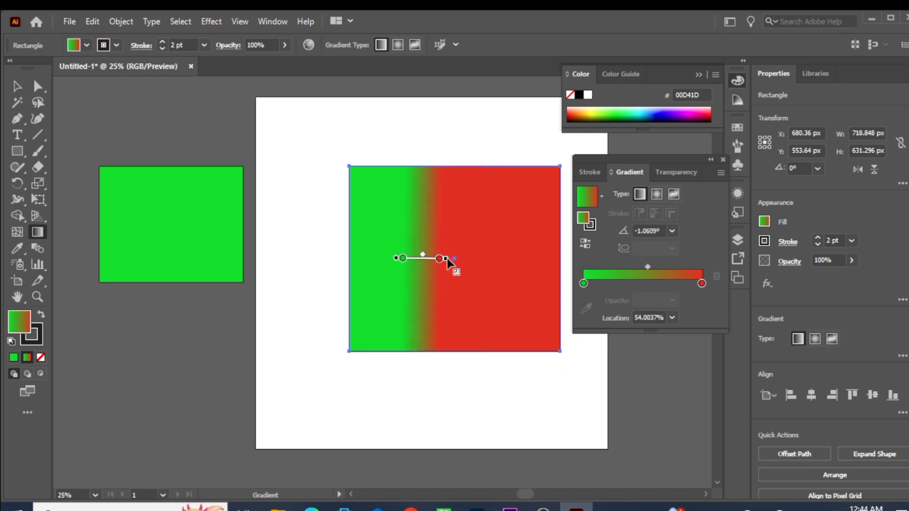
pyautogui.moveTo(447, 259); pyautogui.dragTo(560, 252)
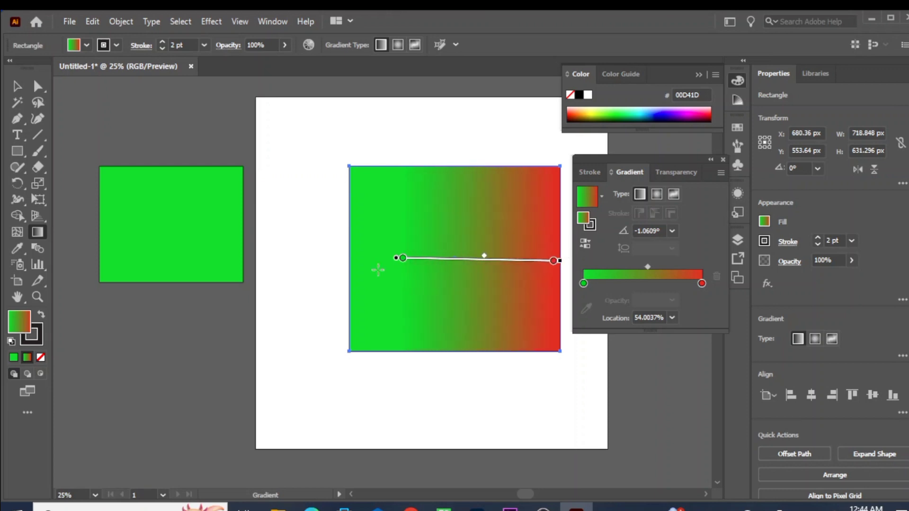
pyautogui.moveTo(432, 258); pyautogui.dragTo(417, 260)
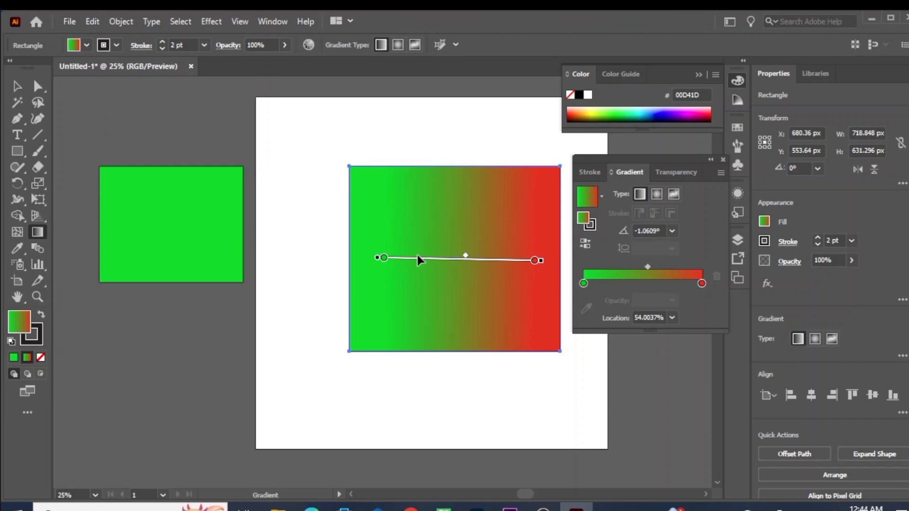
pyautogui.moveTo(545, 261)
pyautogui.mouseDown()
pyautogui.moveTo(557, 261)
pyautogui.moveTo(548, 260)
pyautogui.moveTo(495, 365)
pyautogui.moveTo(381, 375)
pyautogui.moveTo(473, 237)
pyautogui.moveTo(414, 171)
pyautogui.moveTo(353, 180)
pyautogui.moveTo(445, 257)
pyautogui.moveTo(367, 325)
pyautogui.moveTo(358, 221)
pyautogui.moveTo(411, 224)
pyautogui.moveTo(377, 243)
pyautogui.moveTo(398, 297)
pyautogui.moveTo(373, 414)
pyautogui.mouseUp()
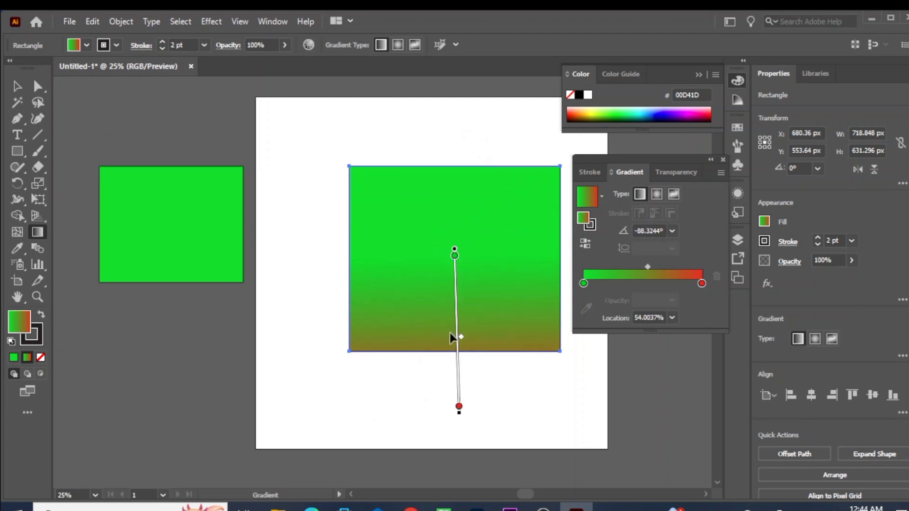
pyautogui.moveTo(458, 333)
pyautogui.mouseDown()
pyautogui.moveTo(455, 193)
pyautogui.moveTo(462, 294)
pyautogui.moveTo(458, 247)
pyautogui.mouseUp()
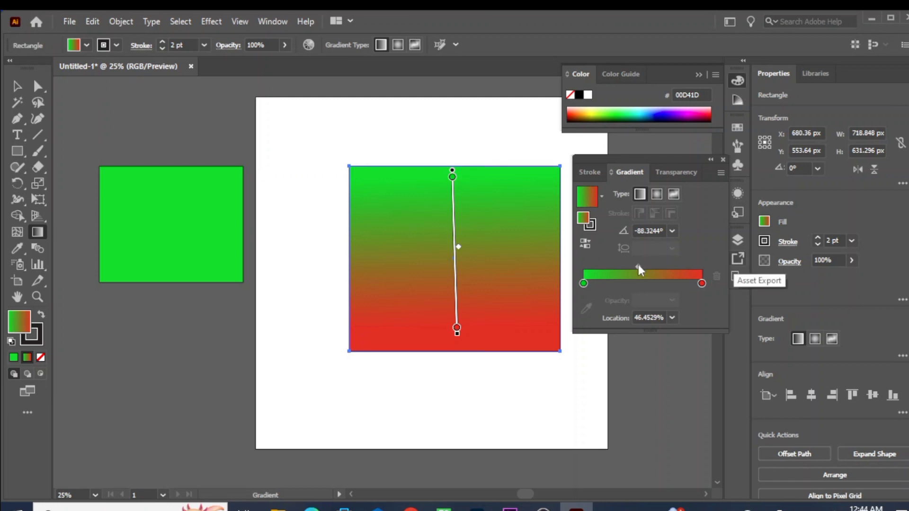
pyautogui.moveTo(638, 266)
pyautogui.mouseDown()
pyautogui.moveTo(661, 265)
pyautogui.moveTo(619, 279)
pyautogui.moveTo(638, 267)
pyautogui.mouseUp()
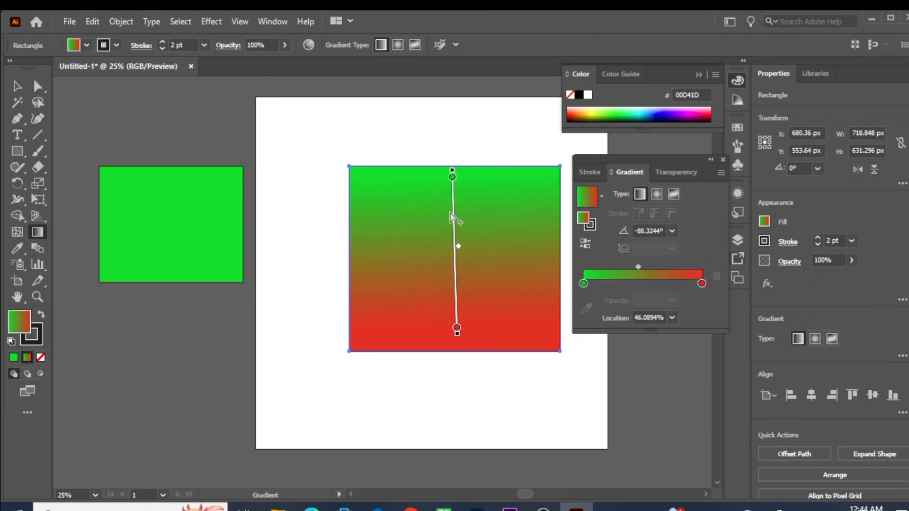
pyautogui.moveTo(451, 192)
pyautogui.mouseDown()
pyautogui.moveTo(453, 212)
pyautogui.moveTo(453, 203)
pyautogui.mouseUp()
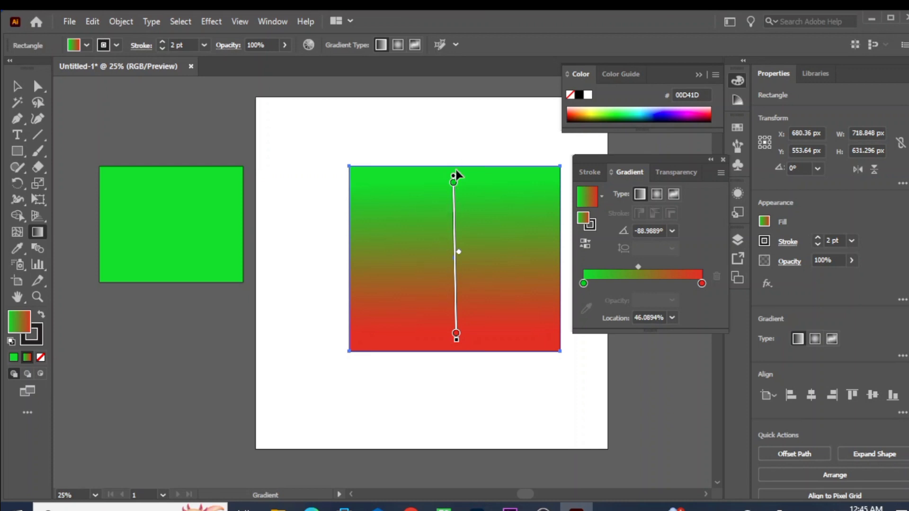
# - Redraw the green-to-red gradient in several directions over the large rectangle, ending with a diagonal of about 51° from lower left to upper right
pyautogui.moveTo(322, 166); pyautogui.dragTo(527, 307)
pyautogui.moveTo(589, 383); pyautogui.dragTo(429, 218)
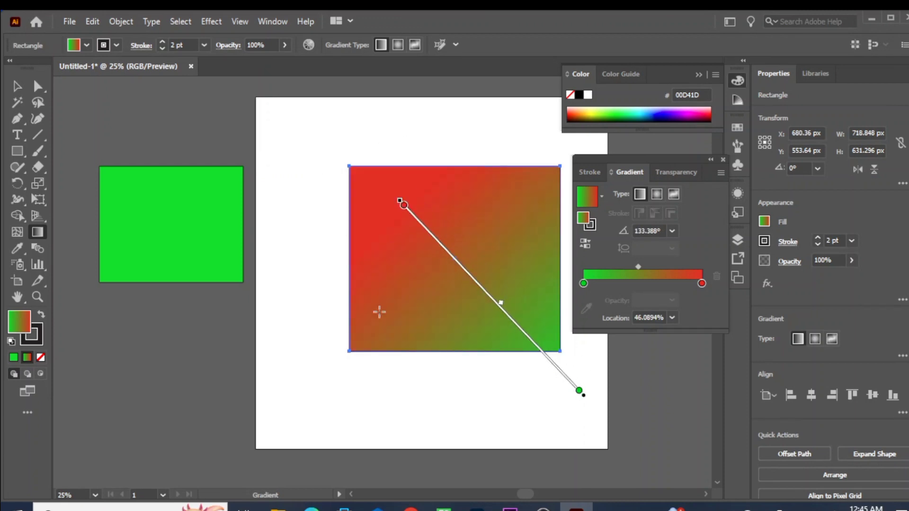
pyautogui.moveTo(432, 376); pyautogui.dragTo(431, 198)
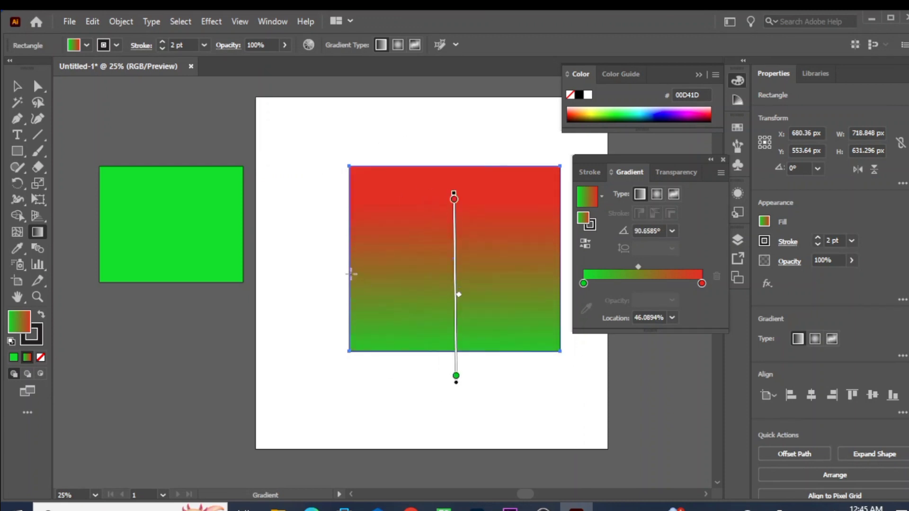
pyautogui.moveTo(338, 261); pyautogui.dragTo(517, 258)
pyautogui.moveTo(508, 139); pyautogui.dragTo(534, 355)
pyautogui.moveTo(329, 389); pyautogui.dragTo(468, 218)
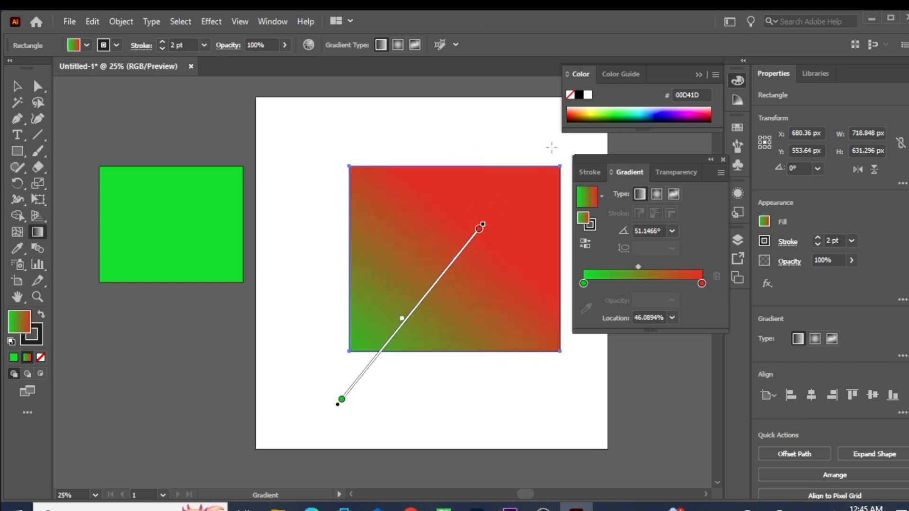
pyautogui.moveTo(552, 147); pyautogui.dragTo(424, 325)
pyautogui.moveTo(326, 379); pyautogui.dragTo(454, 220)
pyautogui.moveTo(419, 307)
pyautogui.mouseDown()
pyautogui.moveTo(447, 244)
pyautogui.moveTo(447, 259)
pyautogui.mouseUp()
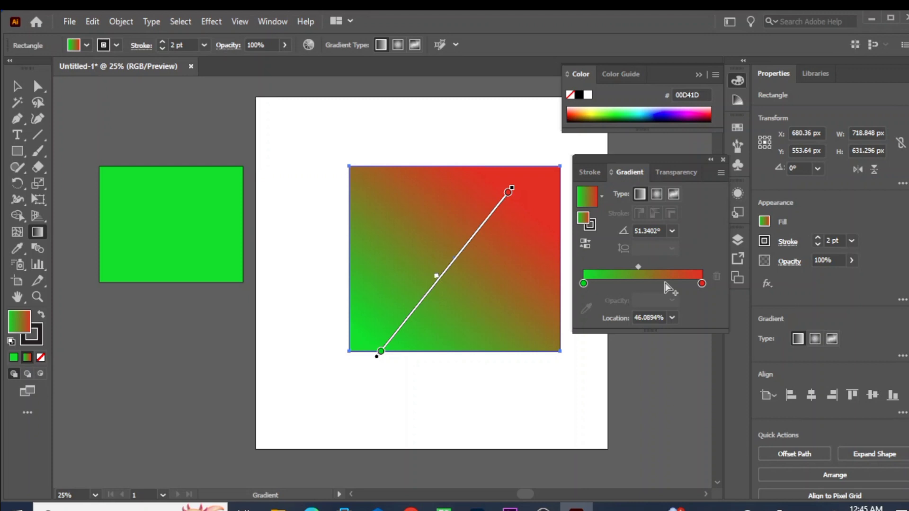
# - Add a middle color stop at 50% to the large rectangle's gradient and color it golden yellow F0C31B
pyautogui.click(665, 283)
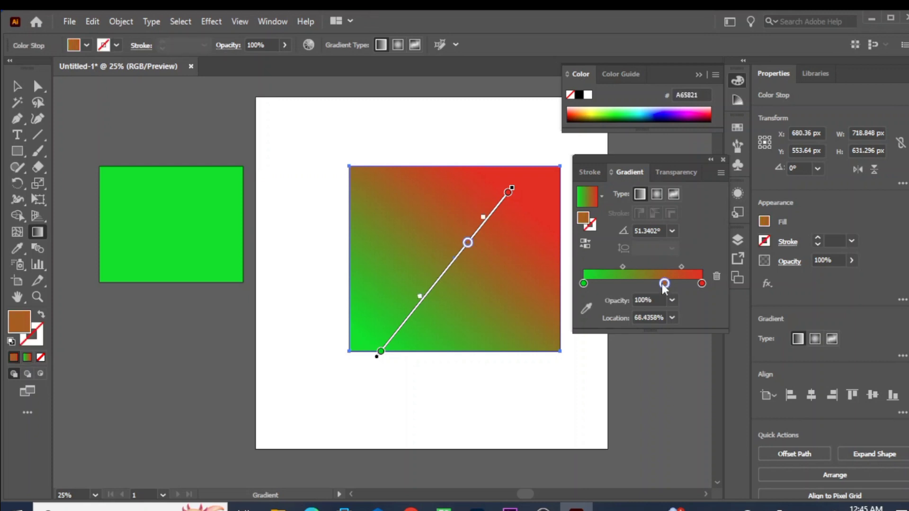
pyautogui.moveTo(663, 289); pyautogui.dragTo(644, 287)
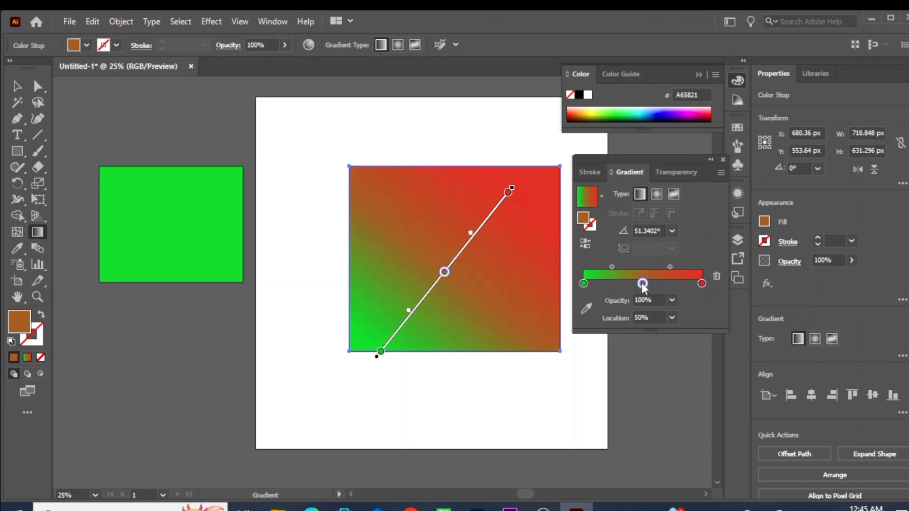
pyautogui.doubleClick(642, 283)
pyautogui.click(527, 355)
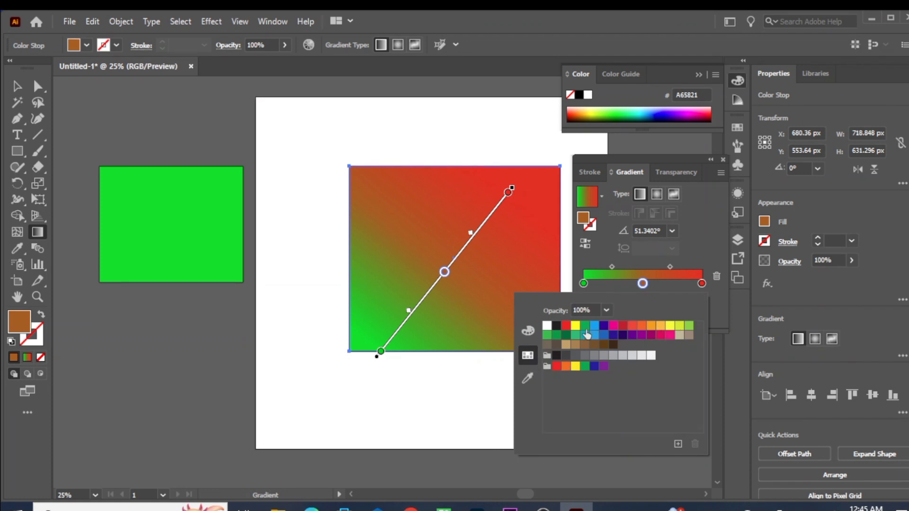
pyautogui.click(669, 326)
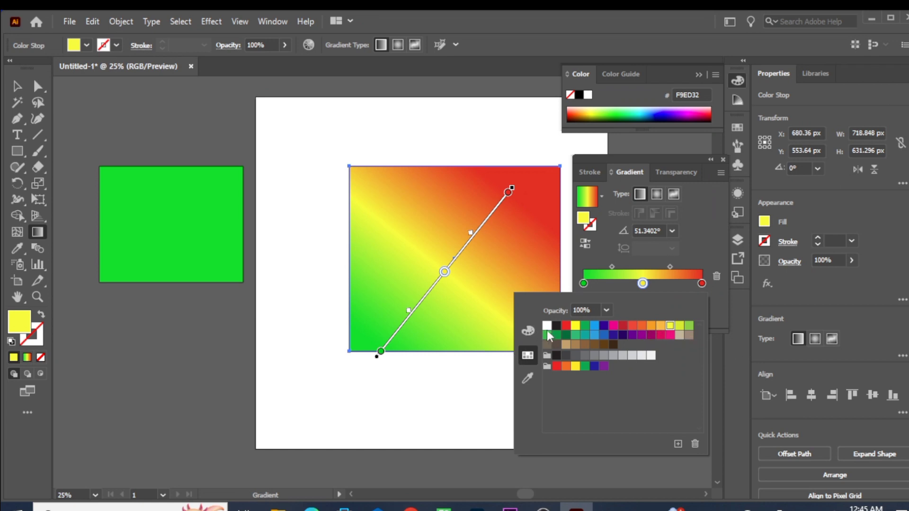
pyautogui.click(528, 332)
pyautogui.moveTo(655, 360); pyautogui.dragTo(653, 337)
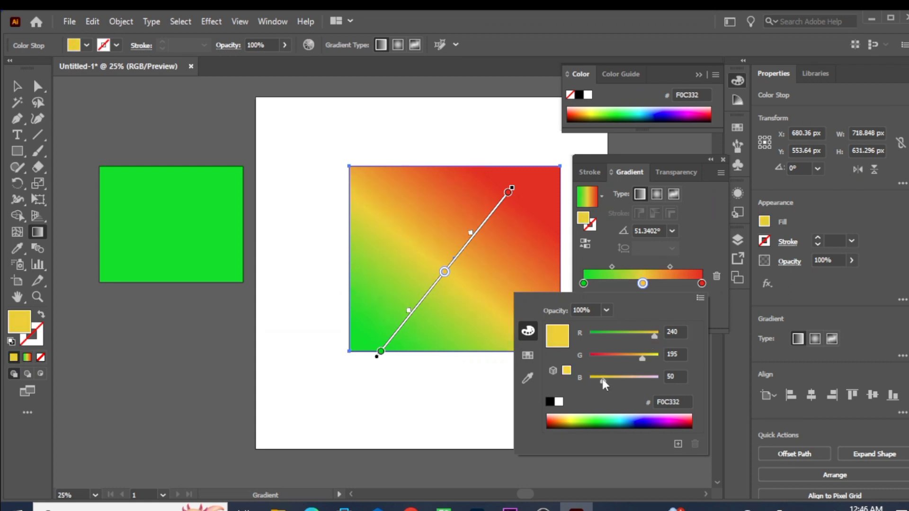
pyautogui.moveTo(603, 379); pyautogui.dragTo(598, 377)
pyautogui.click(419, 395)
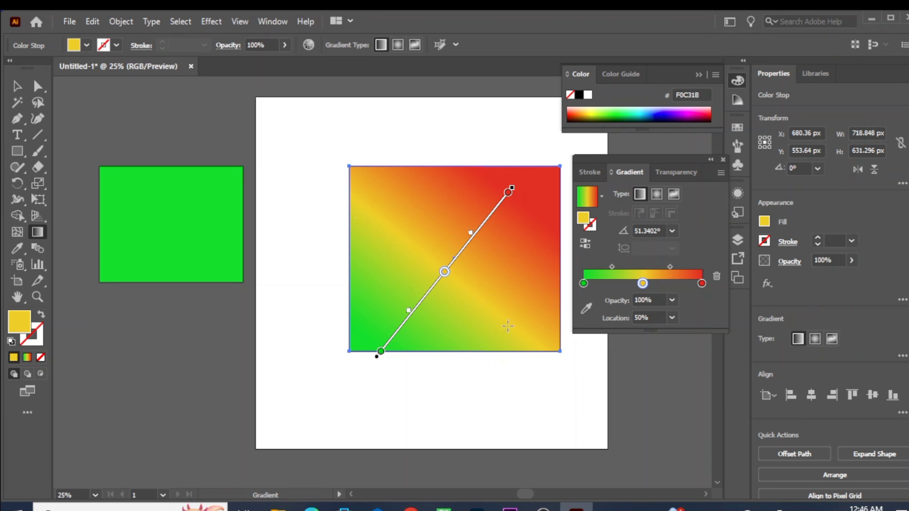
# - Shift both gradient midpoints outward from the golden middle stop and move that stop to about 57%
pyautogui.moveTo(612, 267); pyautogui.dragTo(601, 264)
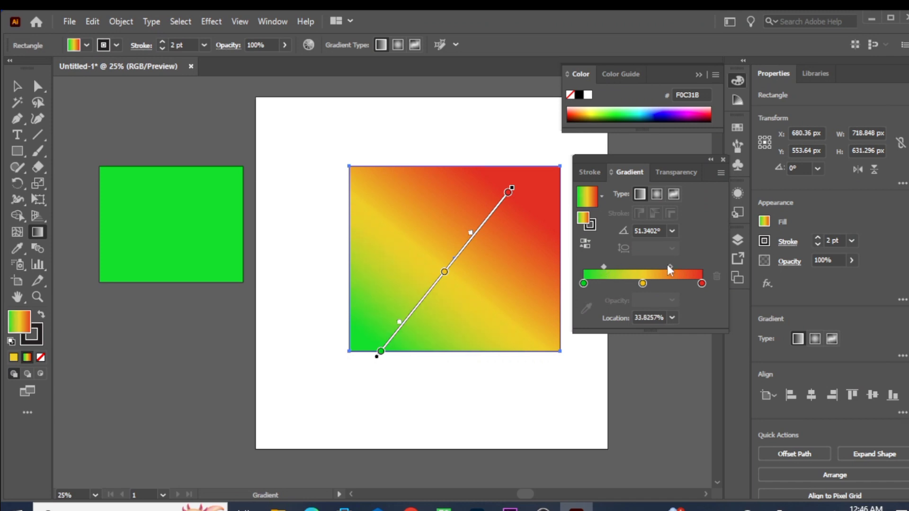
pyautogui.moveTo(667, 265); pyautogui.dragTo(676, 270)
pyautogui.moveTo(445, 273)
pyautogui.mouseDown()
pyautogui.moveTo(461, 251)
pyautogui.moveTo(454, 260)
pyautogui.mouseUp()
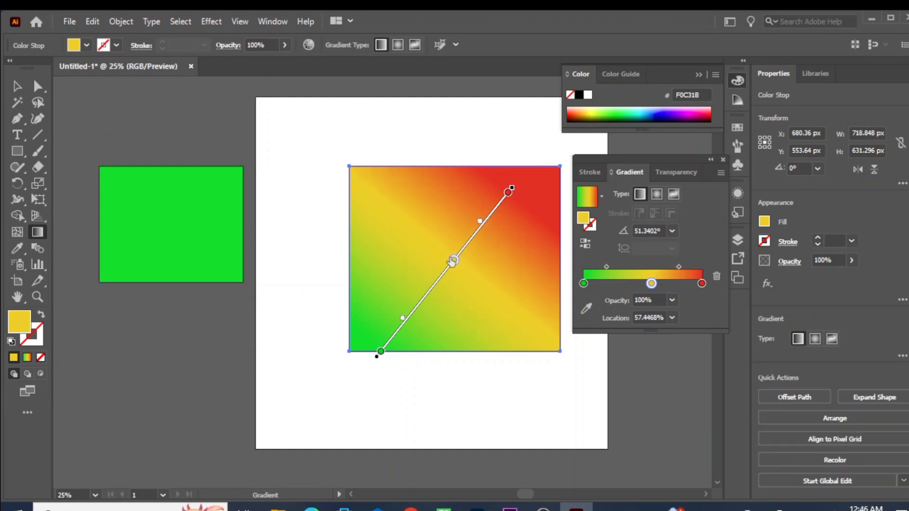
# - Redraw the green-yellow-red gradient vertically, horizontally and diagonally across the large rectangle, ending with a short steep gradient of about -76° near its upper edge
pyautogui.moveTo(434, 155); pyautogui.dragTo(433, 345)
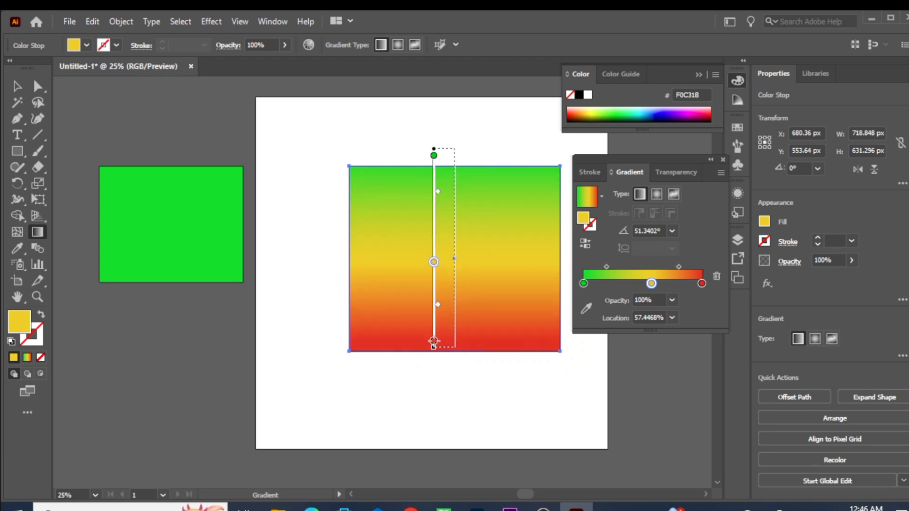
pyautogui.moveTo(331, 274); pyautogui.dragTo(540, 272)
pyautogui.moveTo(488, 373); pyautogui.dragTo(483, 216)
pyautogui.moveTo(325, 152); pyautogui.dragTo(521, 314)
pyautogui.moveTo(581, 358); pyautogui.dragTo(386, 207)
pyautogui.moveTo(419, 137); pyautogui.dragTo(430, 279)
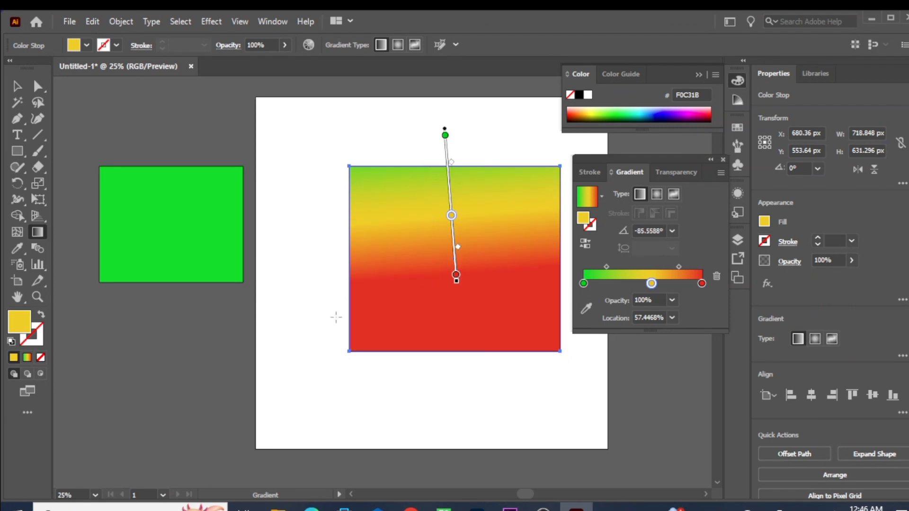
pyautogui.moveTo(326, 269); pyautogui.dragTo(475, 282)
pyautogui.moveTo(564, 365); pyautogui.dragTo(429, 224)
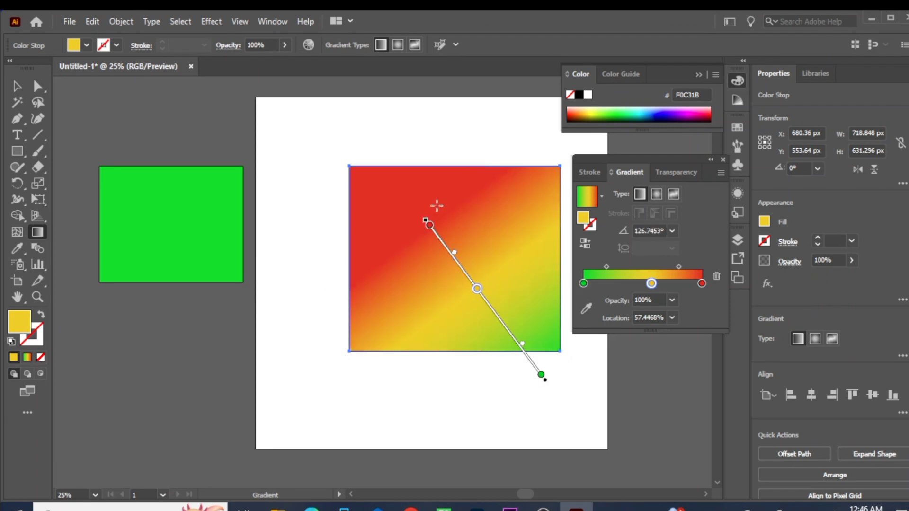
pyautogui.moveTo(399, 160); pyautogui.dragTo(419, 241)
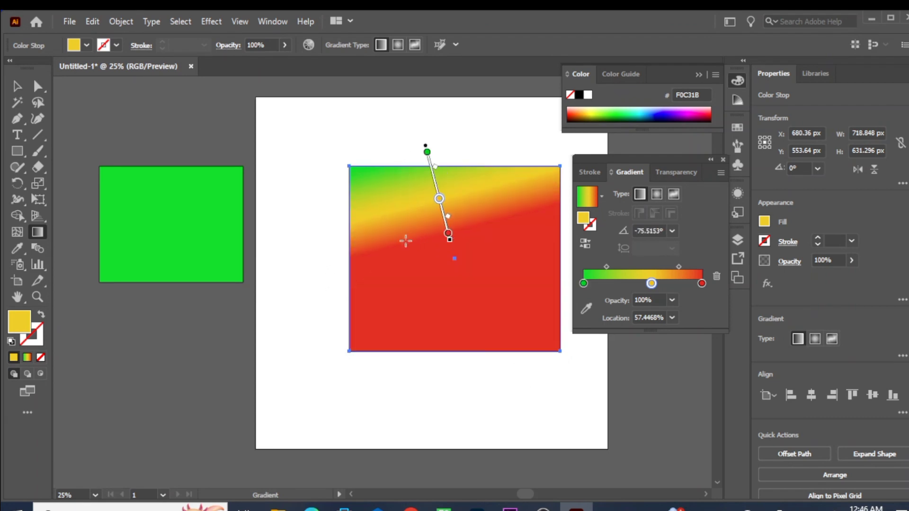
# - Remove the golden middle stop, try redrawing the two-color gradient horizontally and vertically over the large rectangle, and undo the last redraw
pyautogui.moveTo(651, 283); pyautogui.dragTo(651, 195)
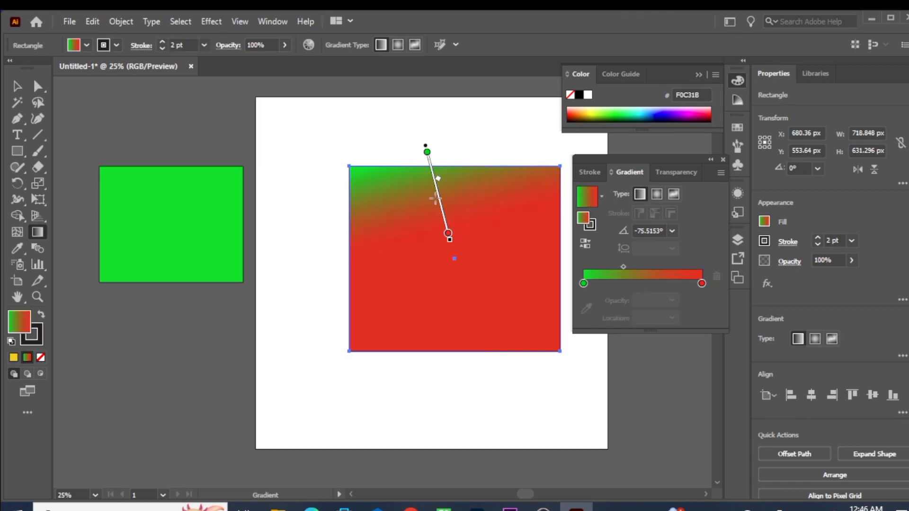
pyautogui.moveTo(327, 246); pyautogui.dragTo(497, 246)
pyautogui.moveTo(445, 135); pyautogui.dragTo(465, 374)
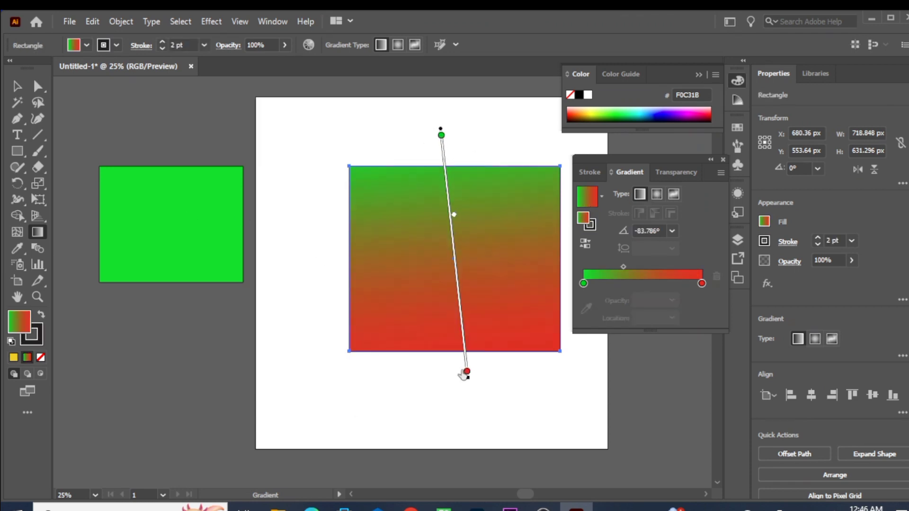
pyautogui.moveTo(332, 307); pyautogui.dragTo(345, 312)
pyautogui.moveTo(336, 252); pyautogui.dragTo(466, 247)
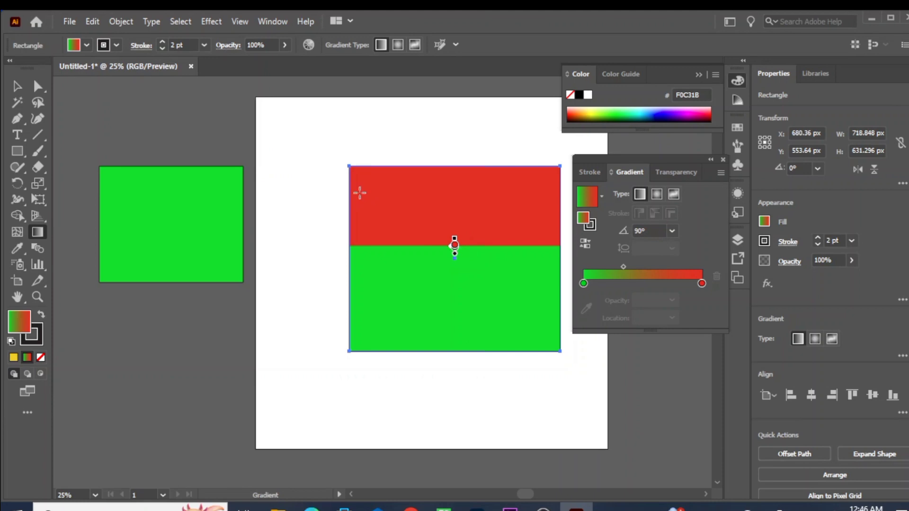
pyautogui.hotkey('ctrl', 'z')
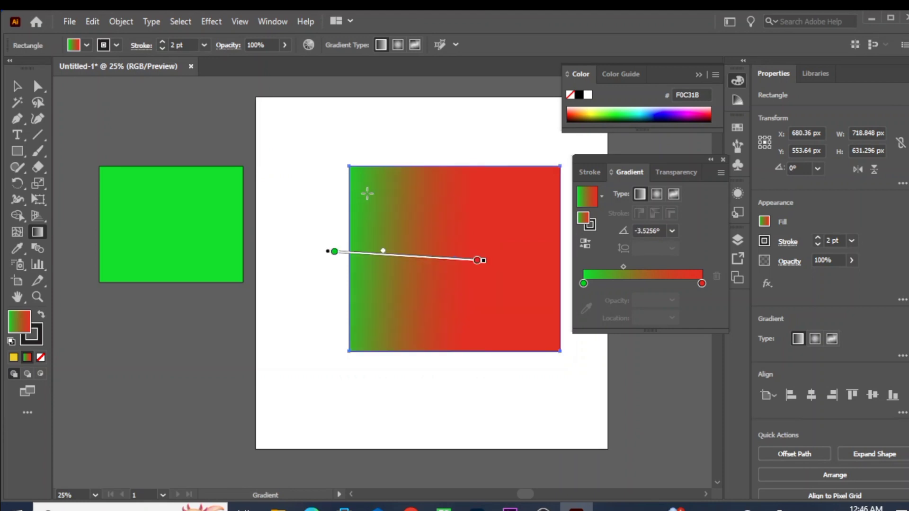
# - Change the large rectangle's gradient to radial with the midpoint closer to the green center, and enlarge its radius to the rectangle's side edges
pyautogui.click(656, 194)
pyautogui.moveTo(439, 264)
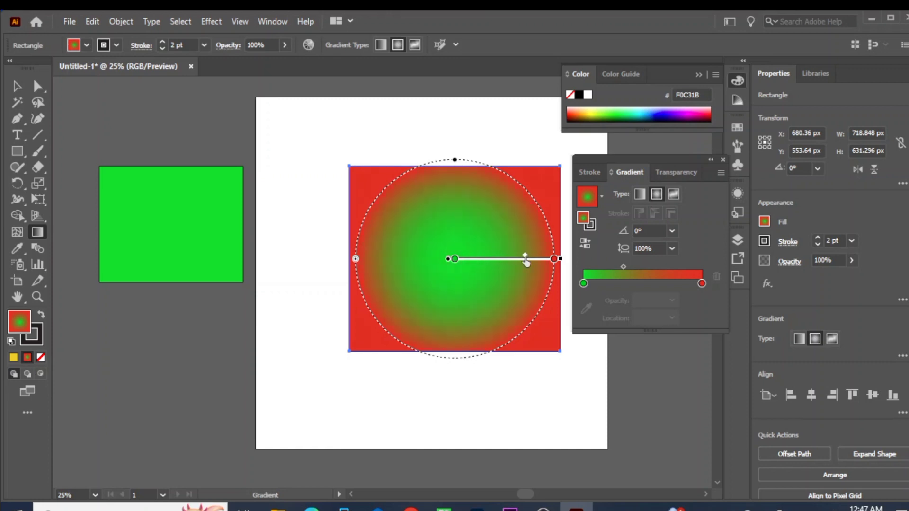
pyautogui.moveTo(502, 259)
pyautogui.mouseDown()
pyautogui.moveTo(467, 258)
pyautogui.moveTo(489, 271)
pyautogui.moveTo(523, 267)
pyautogui.moveTo(463, 276)
pyautogui.moveTo(541, 268)
pyautogui.moveTo(496, 260)
pyautogui.mouseUp()
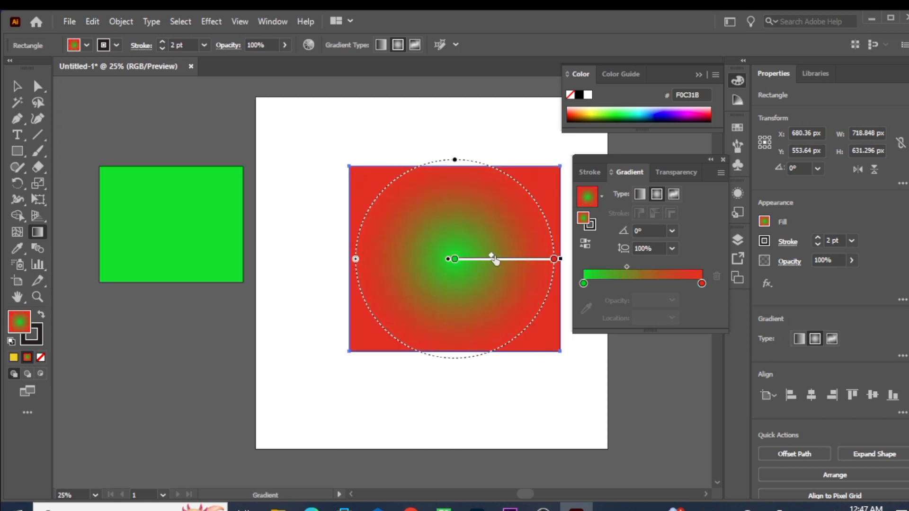
pyautogui.click(557, 261)
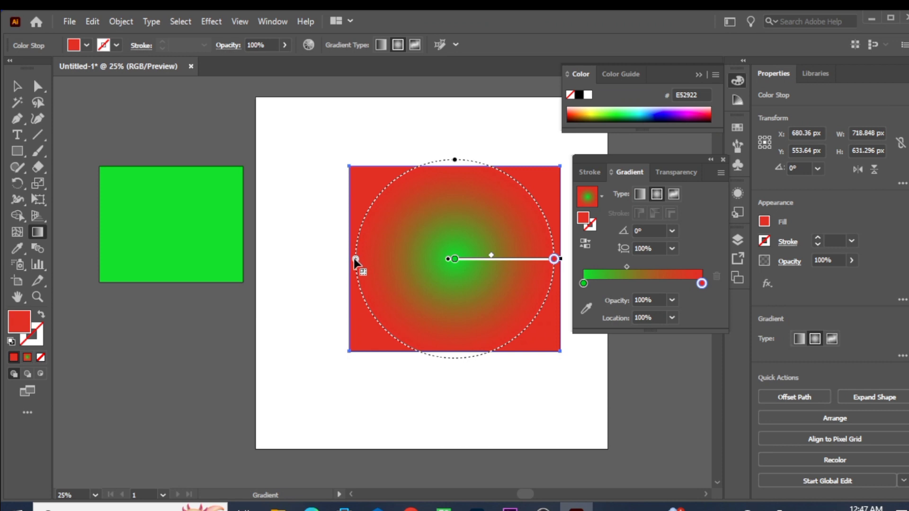
pyautogui.moveTo(354, 257)
pyautogui.mouseDown()
pyautogui.moveTo(275, 275)
pyautogui.moveTo(377, 267)
pyautogui.moveTo(266, 274)
pyautogui.moveTo(430, 259)
pyautogui.moveTo(317, 268)
pyautogui.moveTo(351, 269)
pyautogui.moveTo(350, 260)
pyautogui.mouseUp()
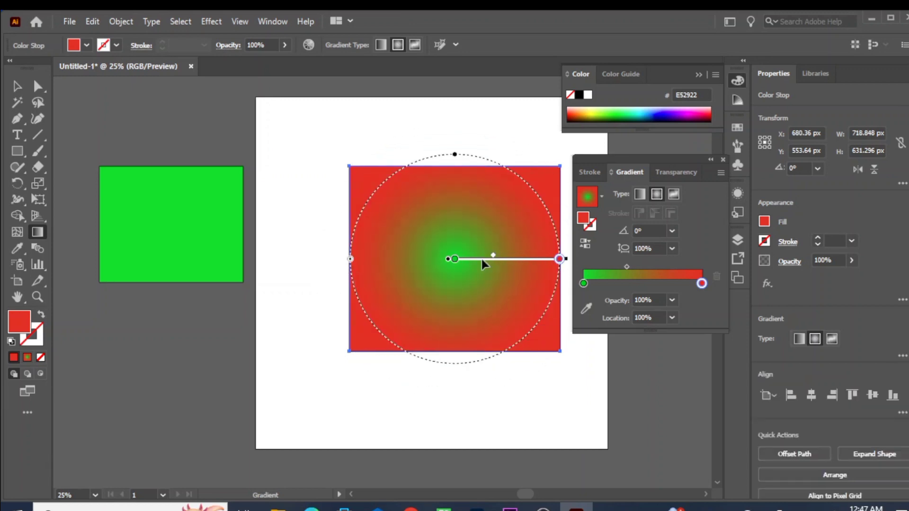
# - Move the large rectangle's radial gradient midpoint closer to the green center and adjust the gradient's radius
pyautogui.moveTo(494, 260)
pyautogui.mouseDown()
pyautogui.moveTo(451, 265)
pyautogui.moveTo(483, 265)
pyautogui.mouseUp()
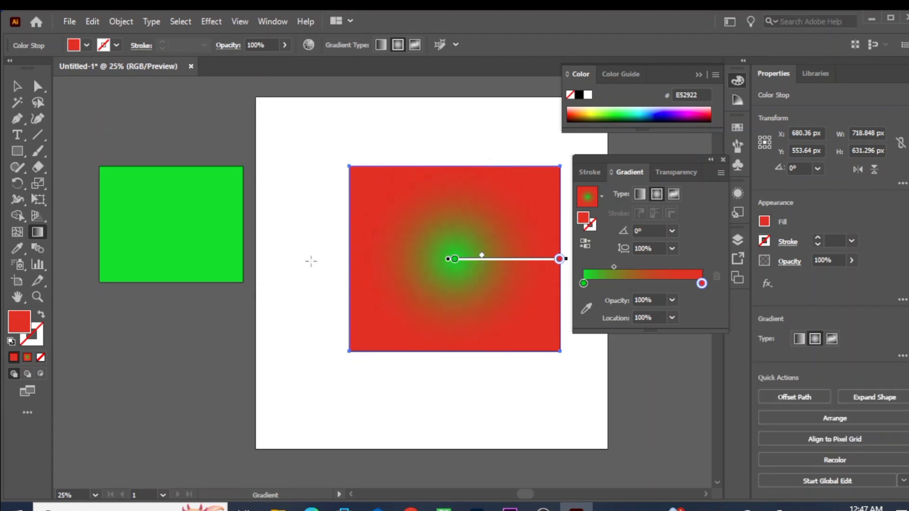
pyautogui.moveTo(351, 259); pyautogui.dragTo(338, 275)
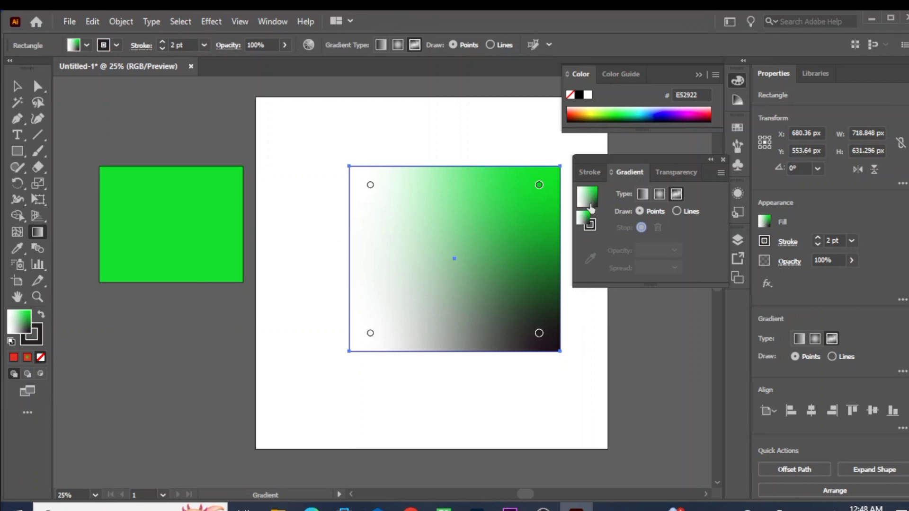
# - Recolor the freeform gradient's upper-right point to crimson D3003C and move it slightly inward, toward the rectangle's center
pyautogui.click(539, 186)
pyautogui.doubleClick(586, 227)
pyautogui.click(386, 172)
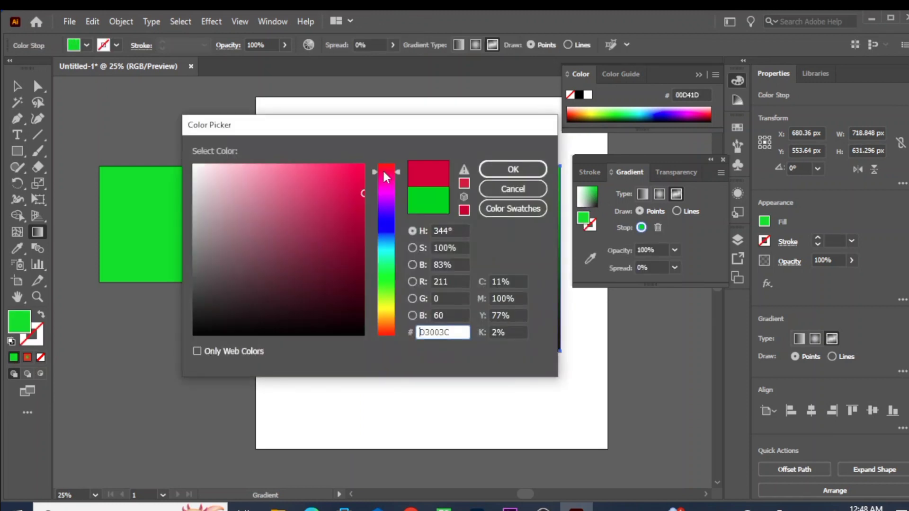
pyautogui.click(501, 170)
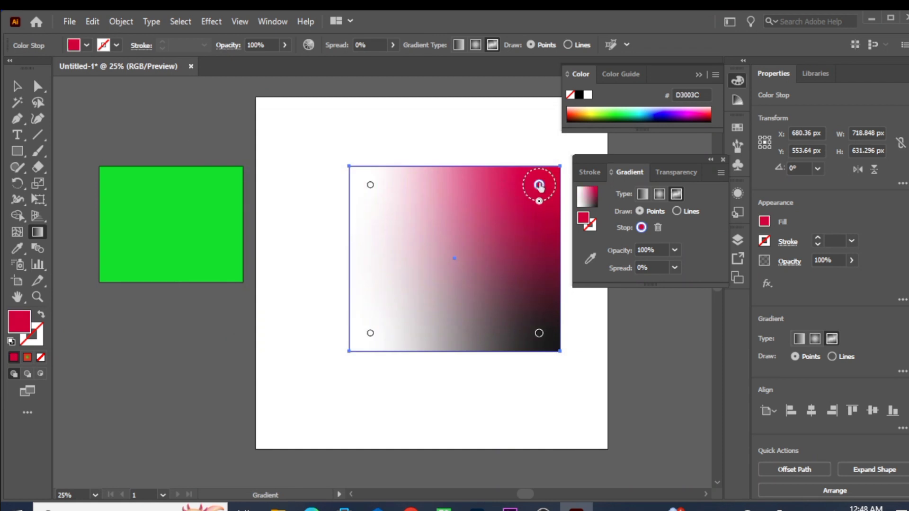
pyautogui.moveTo(539, 186); pyautogui.dragTo(518, 197)
# - Try to recolor the white upper-left gradient point by changing only its hue in the Color Picker
pyautogui.click(371, 186)
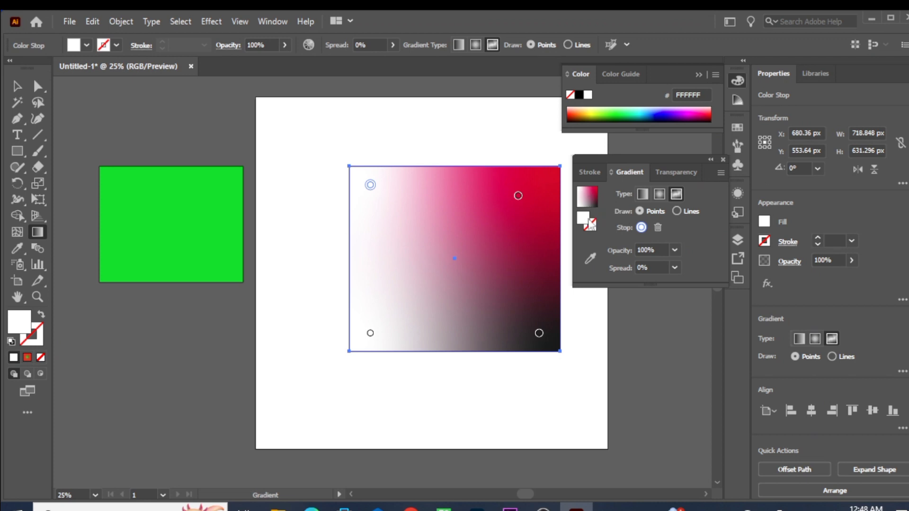
pyautogui.doubleClick(584, 222)
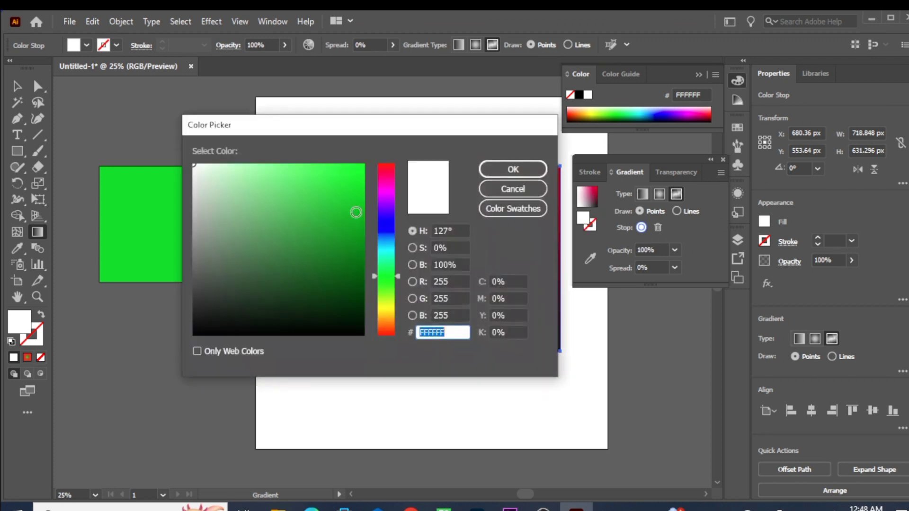
pyautogui.click(387, 192)
pyautogui.click(513, 170)
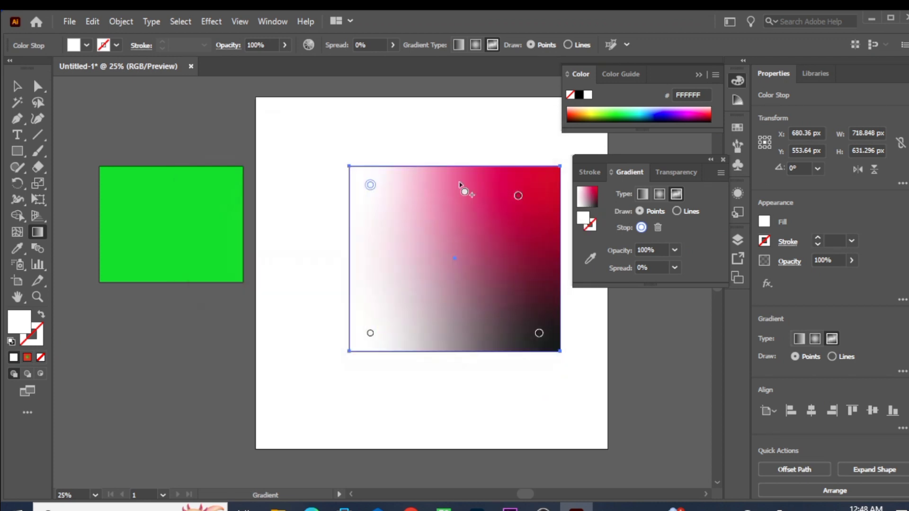
# - Move the upper-left gradient point slightly downward and set its color to magenta E900D7
pyautogui.moveTo(372, 195)
pyautogui.mouseDown()
pyautogui.moveTo(397, 218)
pyautogui.moveTo(368, 198)
pyautogui.mouseUp()
pyautogui.doubleClick(368, 195)
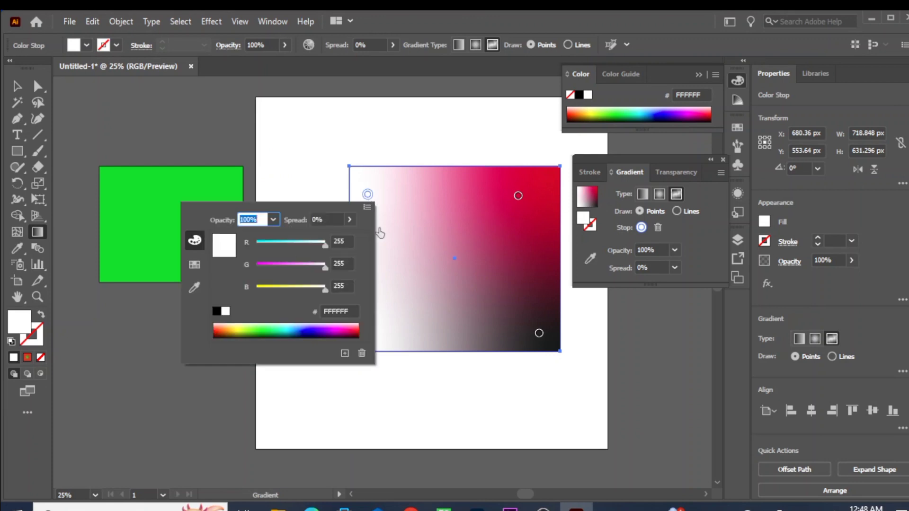
pyautogui.click(346, 327)
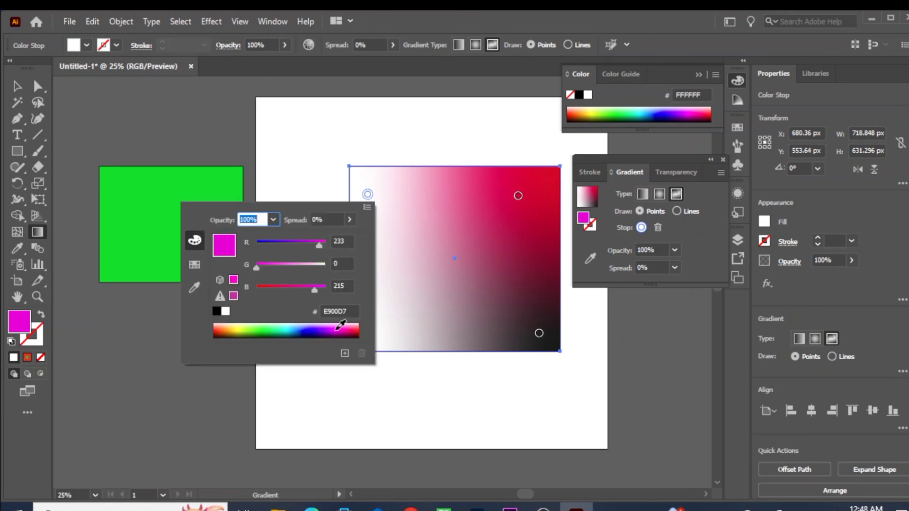
pyautogui.click(320, 182)
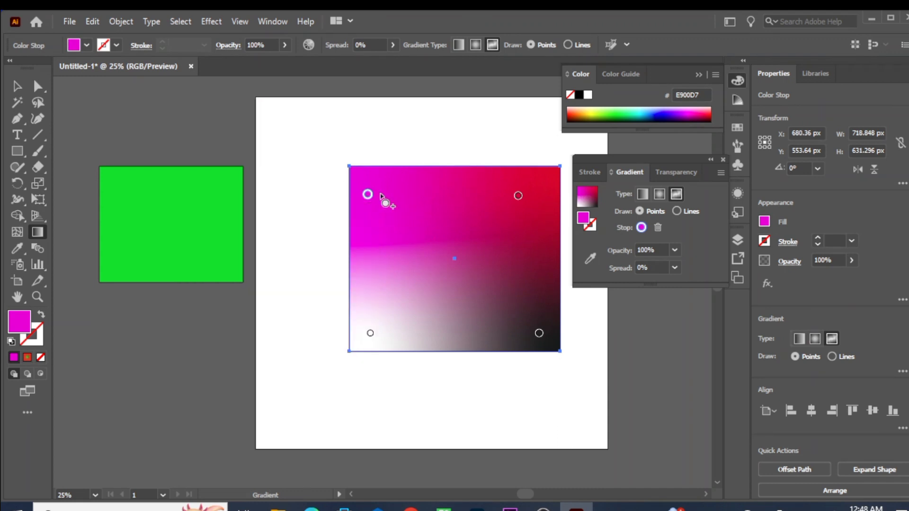
# - Recolor the lower-left gradient point with red D3032F sampled near the rectangle's upper-right corner
pyautogui.doubleClick(370, 335)
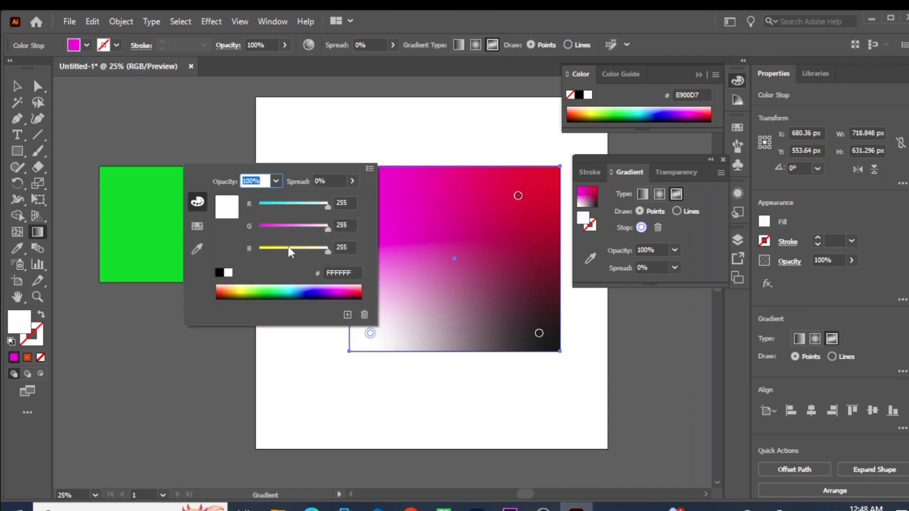
pyautogui.click(198, 249)
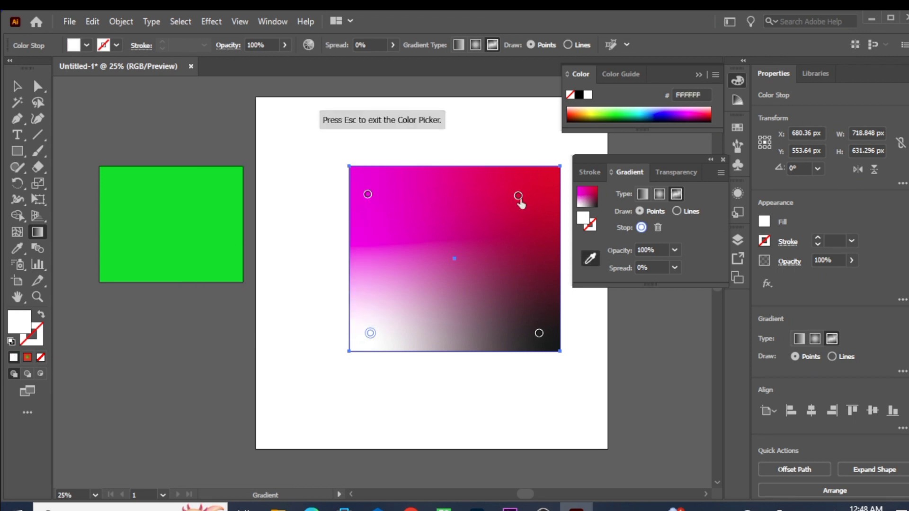
pyautogui.click(549, 180)
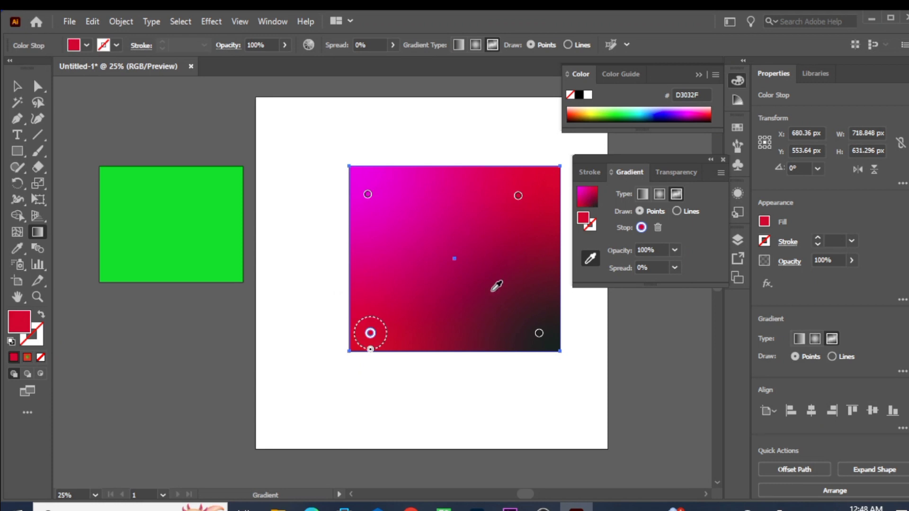
# - Recolor the lower-right gradient point by sampling the magenta upper-left area and finally the rectangle's center, giving DC007D
pyautogui.click(540, 334)
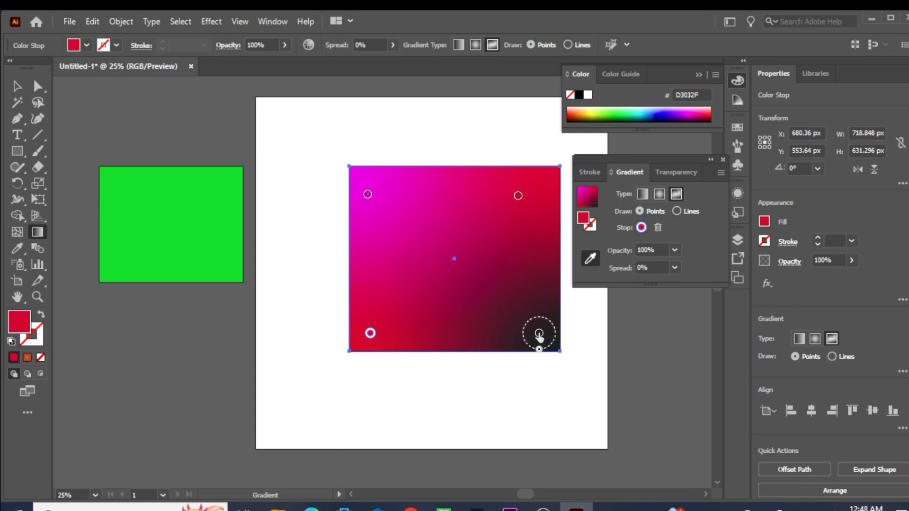
pyautogui.doubleClick(539, 333)
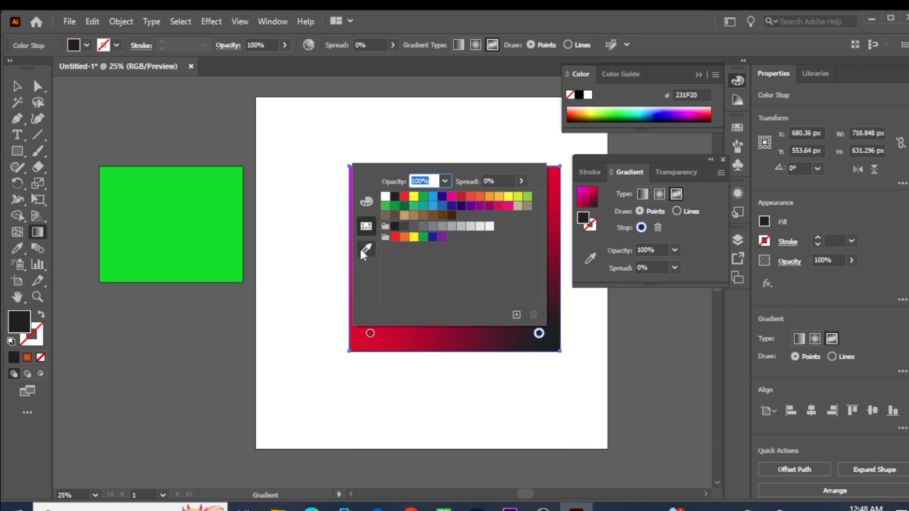
pyautogui.click(363, 251)
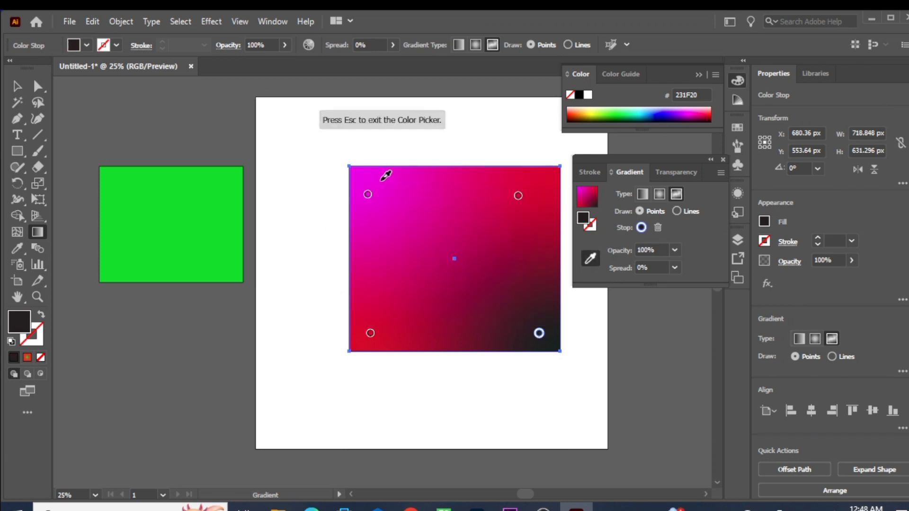
pyautogui.click(382, 180)
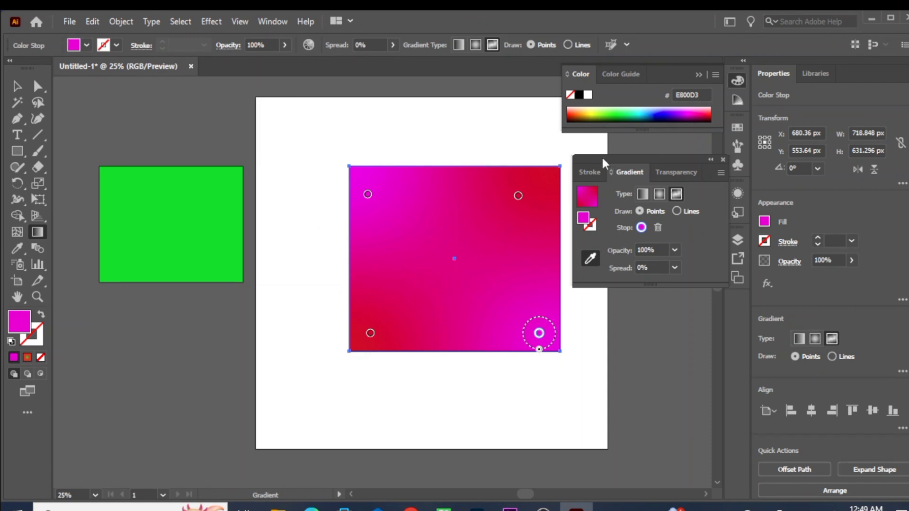
pyautogui.click(455, 258)
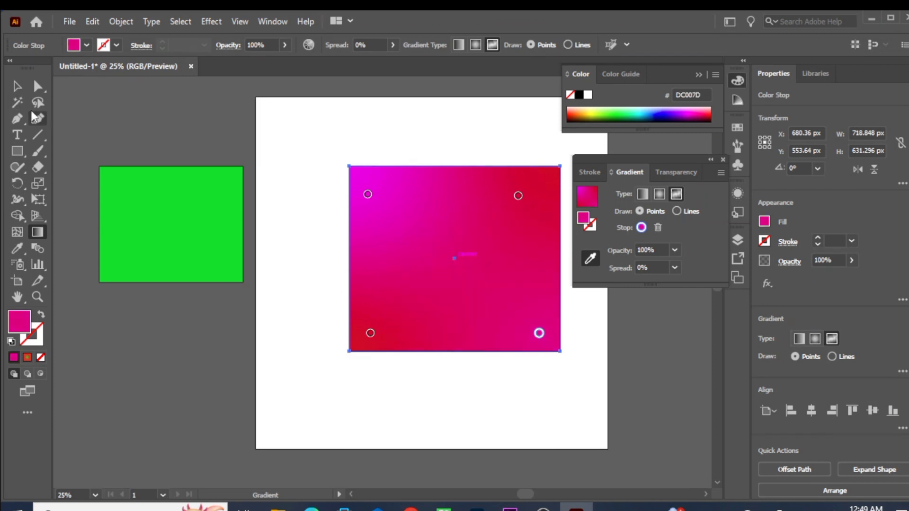
# - Round only the large rectangle's upper-right corner with its corner widget and deselect the rectangle
pyautogui.click(18, 87)
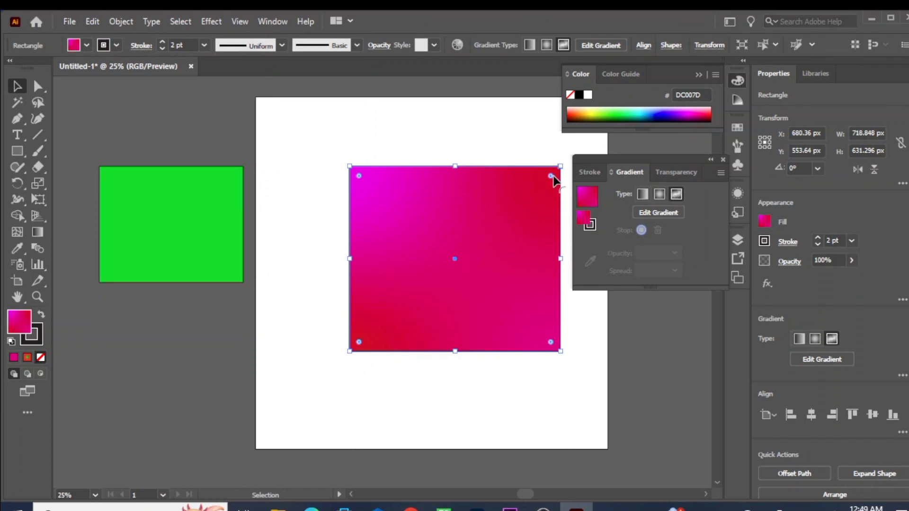
pyautogui.moveTo(550, 175)
pyautogui.mouseDown()
pyautogui.moveTo(505, 214)
pyautogui.moveTo(538, 187)
pyautogui.mouseUp()
pyautogui.click(180, 149)
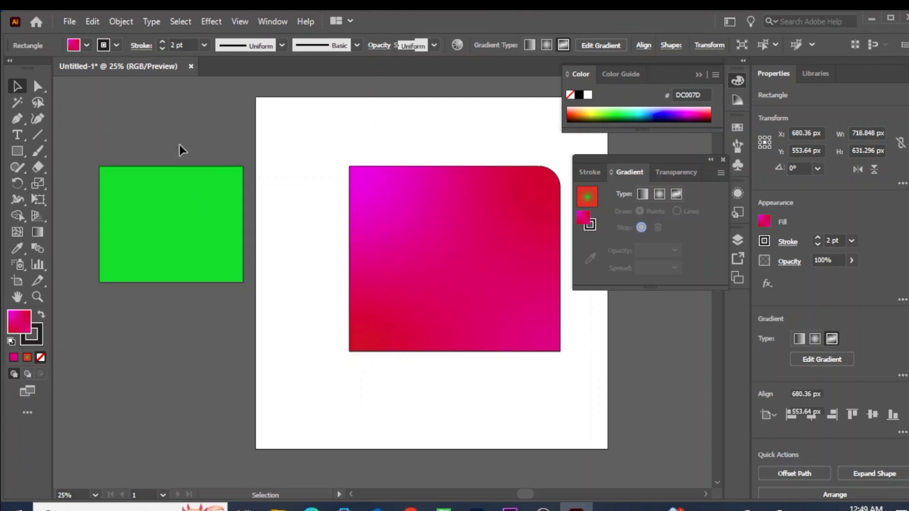
# - Add four white points inside the large rectangle's freeform gradient: upper-left of center, near the left edge, right of center and near the lower edge
pyautogui.click(38, 232)
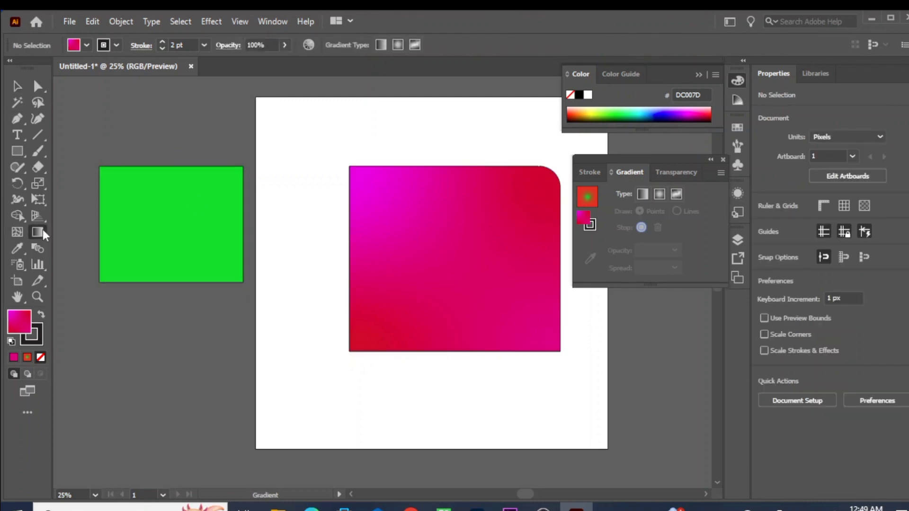
pyautogui.click(675, 195)
pyautogui.click(416, 210)
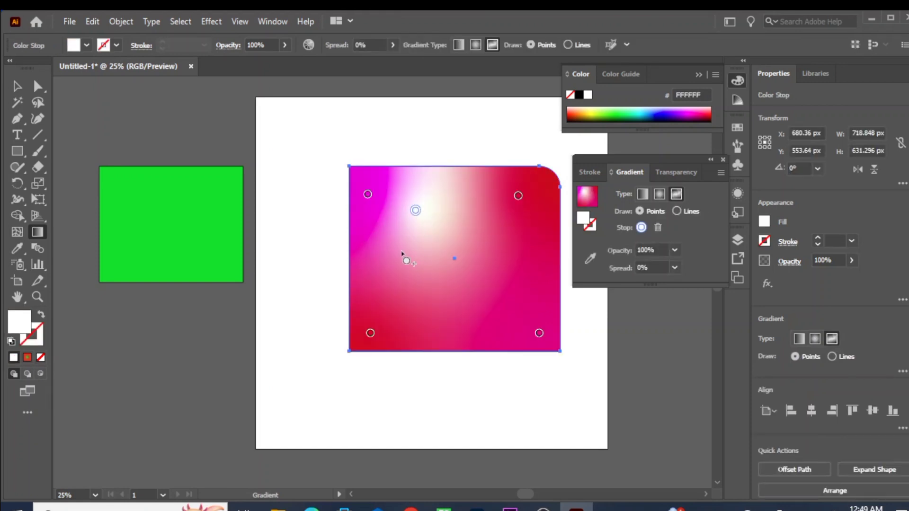
pyautogui.click(386, 256)
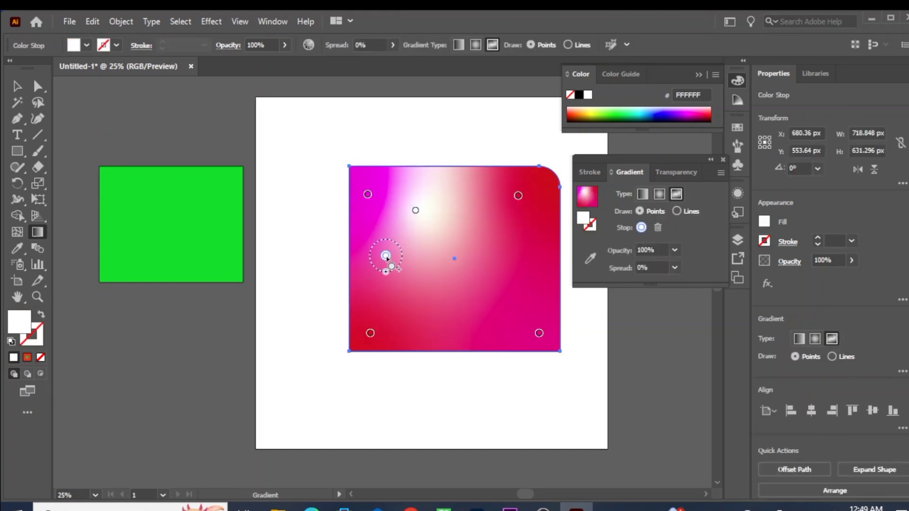
pyautogui.click(516, 250)
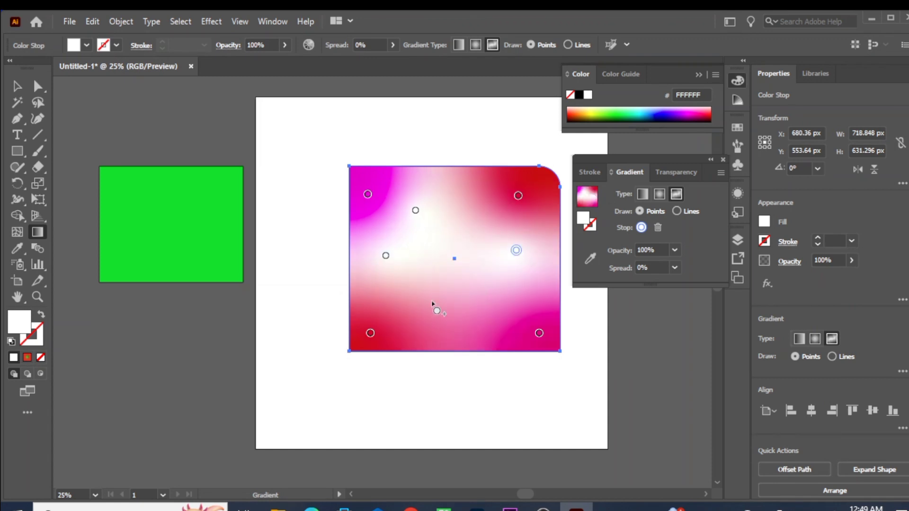
pyautogui.click(441, 314)
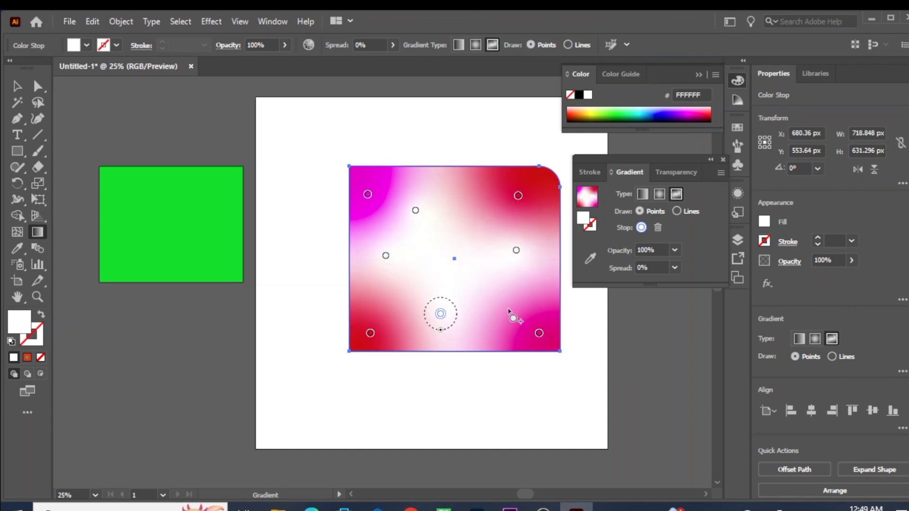
# - Recolor the new lower gradient point to yellow F9ED32, set its spread to 100%, and move it slightly upward
pyautogui.doubleClick(440, 314)
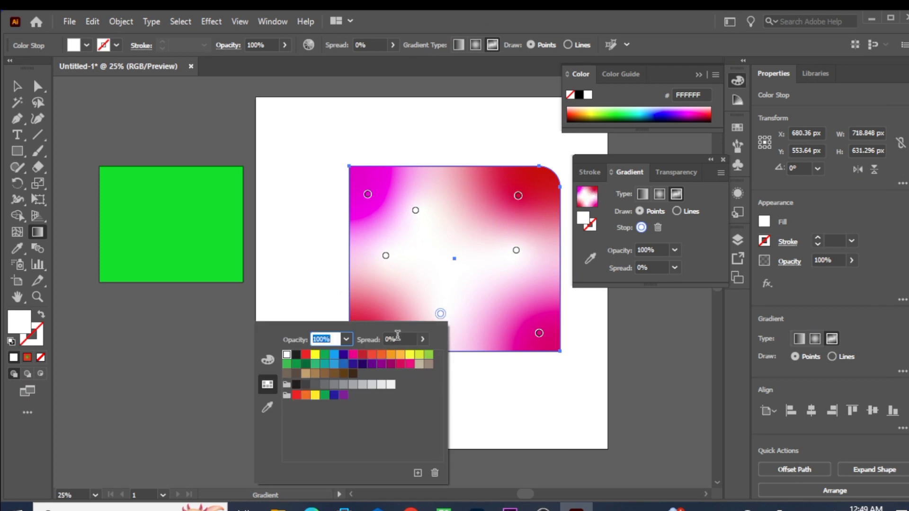
pyautogui.click(410, 356)
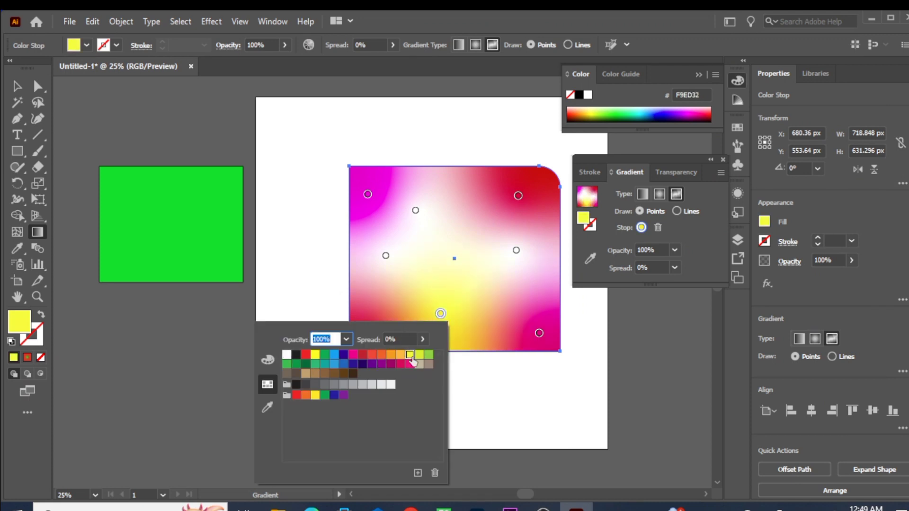
pyautogui.click(497, 380)
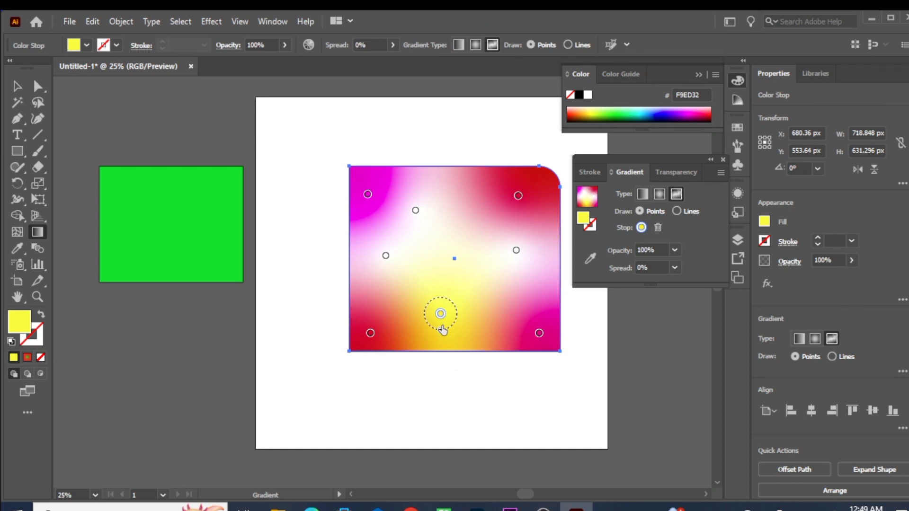
pyautogui.moveTo(442, 330); pyautogui.dragTo(454, 388)
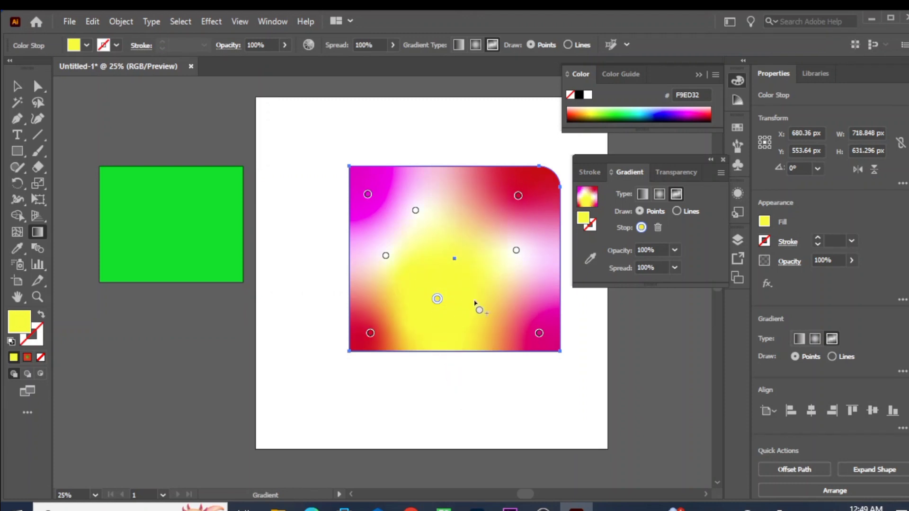
# - Recolor the white point right of center to pink EC008C and the white point upper-left of center to yellow-green D7DF23
pyautogui.doubleClick(516, 250)
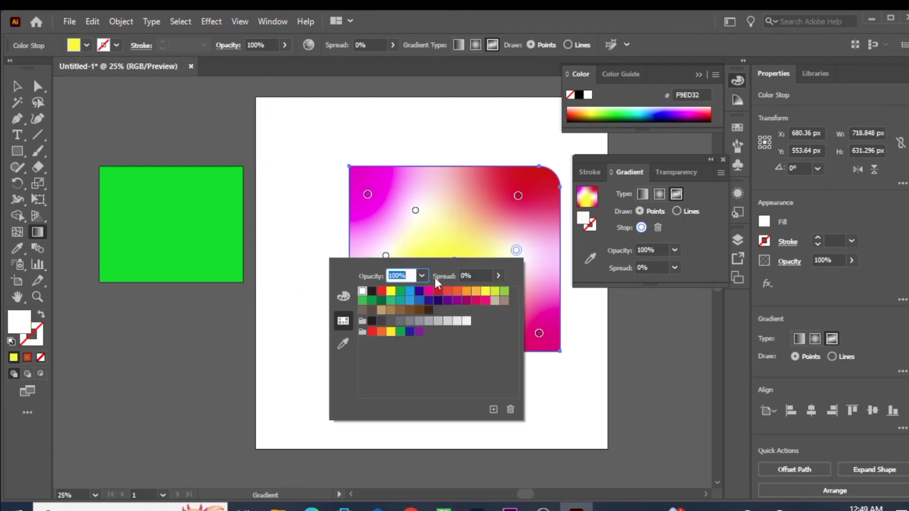
pyautogui.click(429, 297)
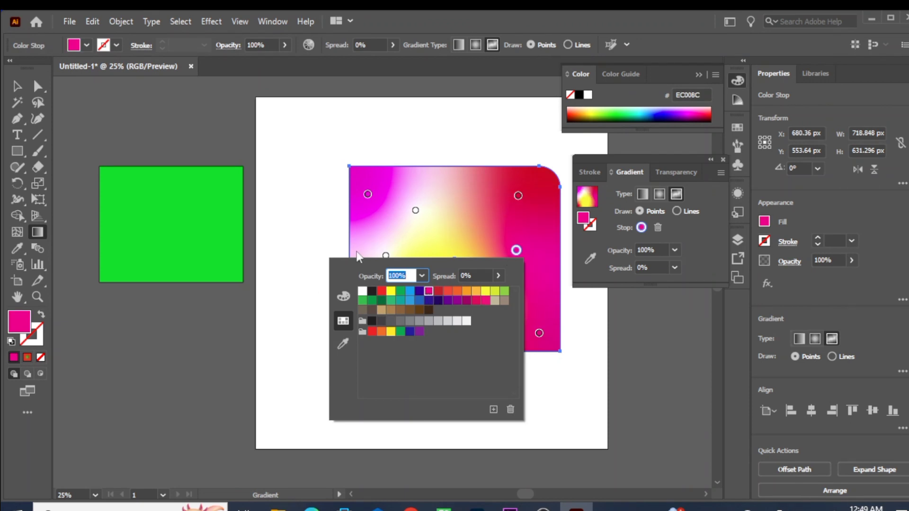
pyautogui.doubleClick(415, 210)
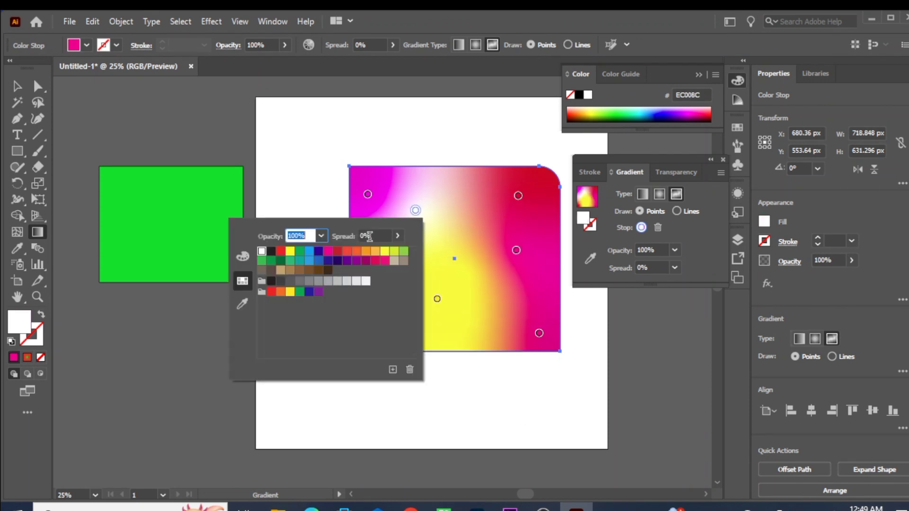
pyautogui.click(395, 258)
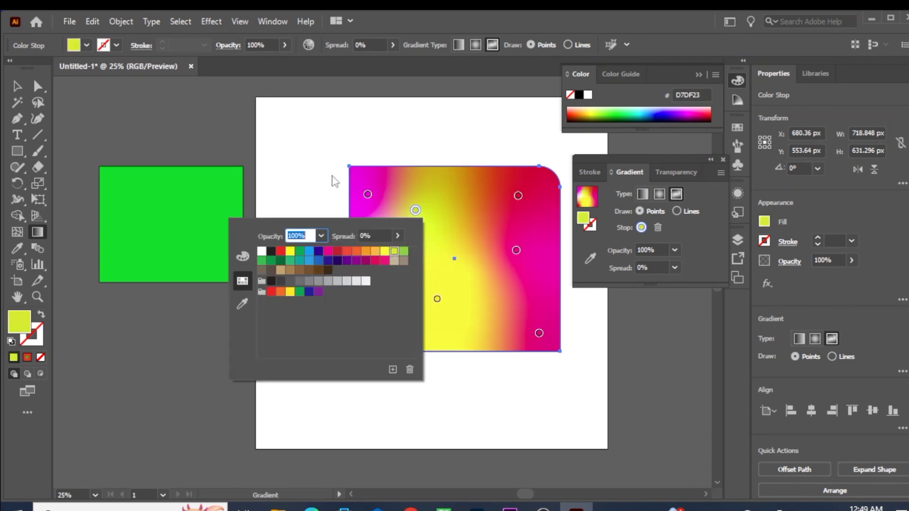
# - Recolor the magenta upper-left gradient point and the white point near the left edge to green 8DC63F
pyautogui.doubleClick(368, 194)
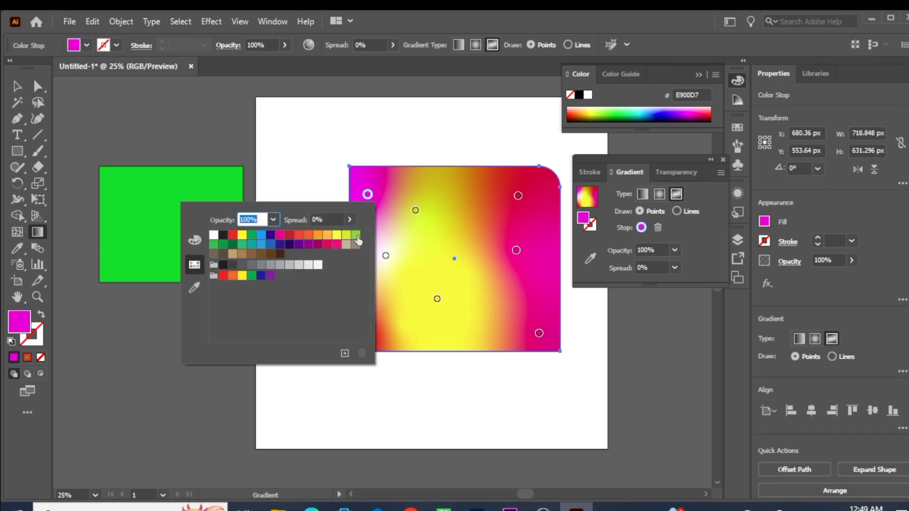
pyautogui.click(357, 237)
pyautogui.click(386, 256)
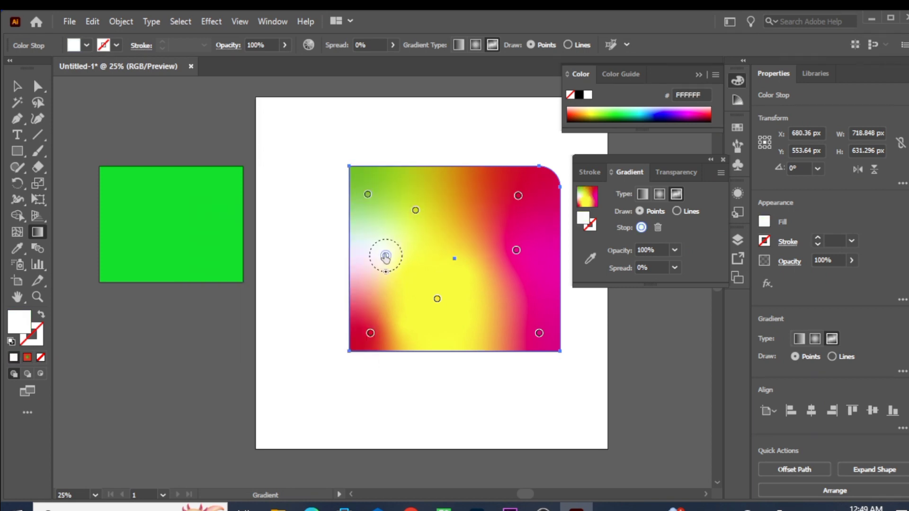
pyautogui.doubleClick(386, 255)
pyautogui.click(374, 297)
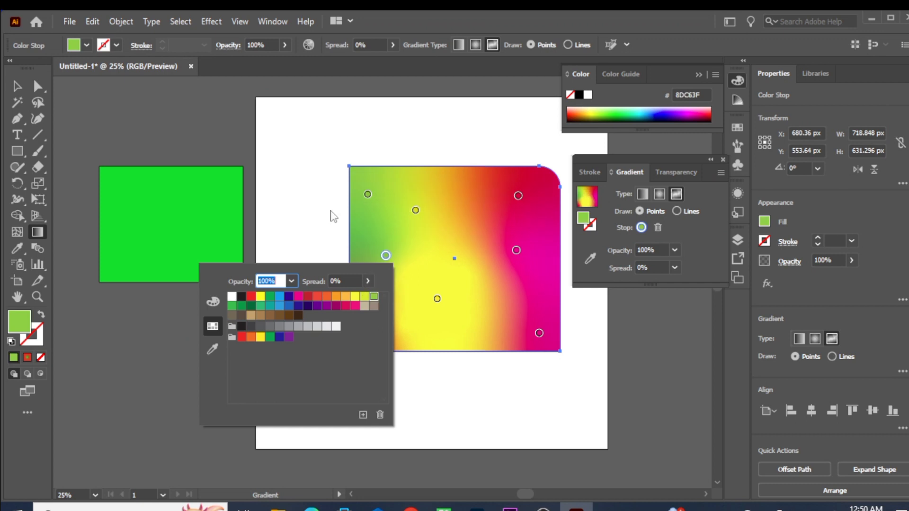
pyautogui.click(331, 211)
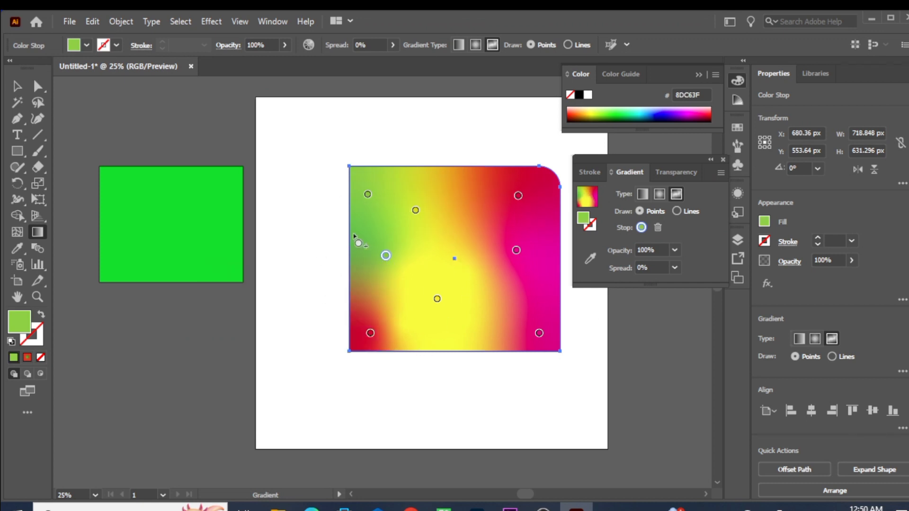
# - Recolor the yellow lower-center gradient point to green 00A651 and the red lower-left point to green 009444
pyautogui.doubleClick(437, 300)
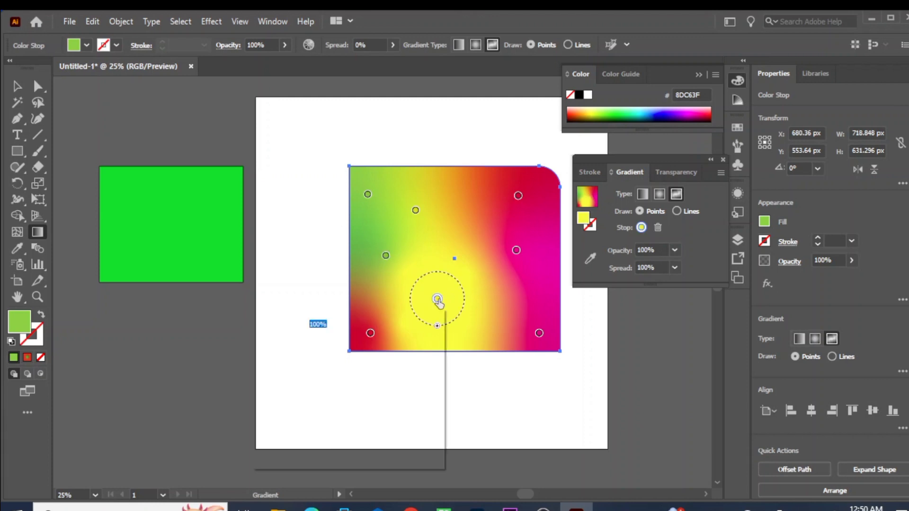
pyautogui.click(321, 341)
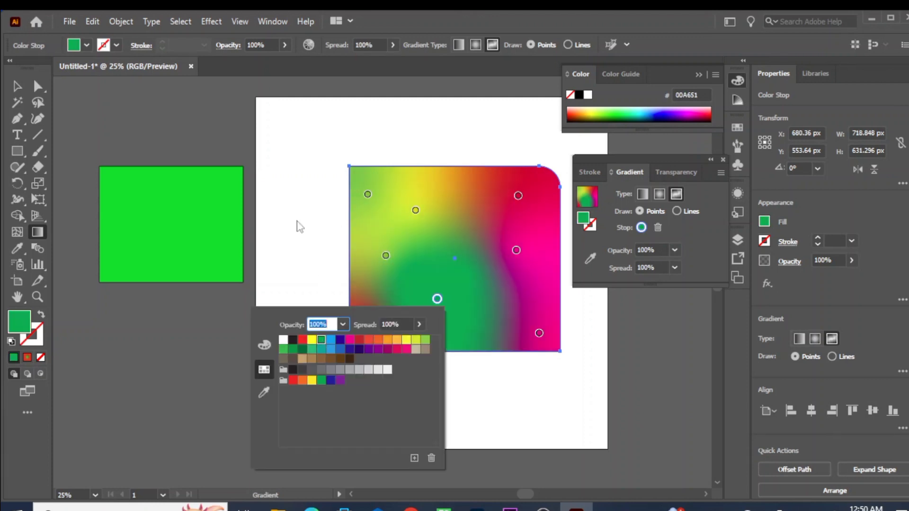
pyautogui.click(370, 332)
pyautogui.doubleClick(370, 334)
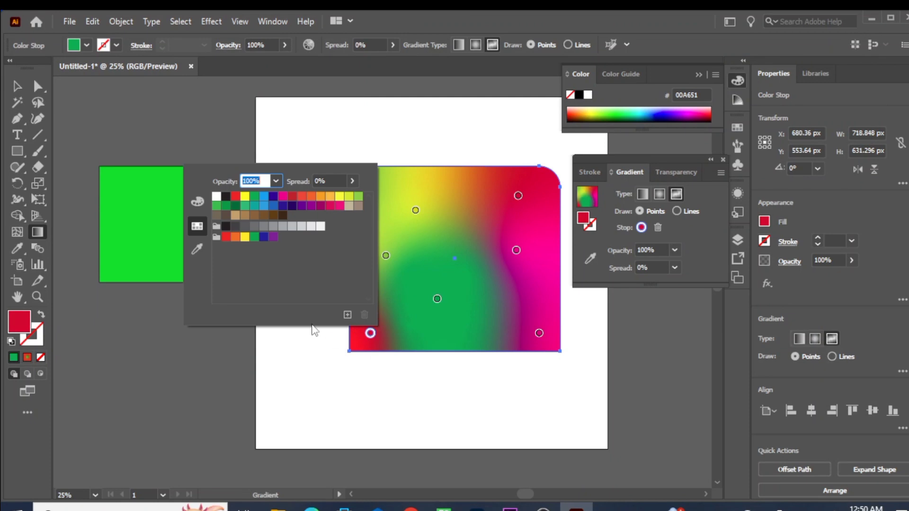
pyautogui.click(226, 205)
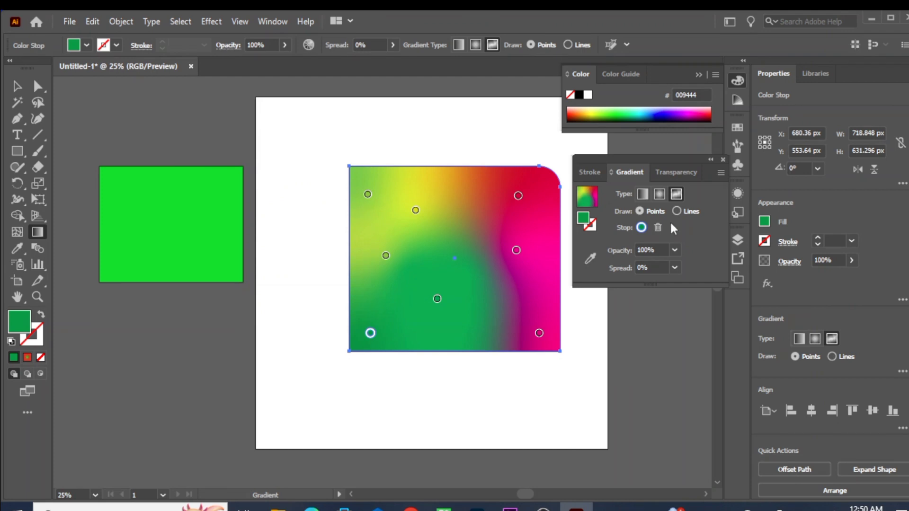
# - Switch the freeform gradient to Lines and draw a U-shaped line of white stops from the upper middle, ending at the yellow-green point
pyautogui.click(640, 211)
pyautogui.click(677, 211)
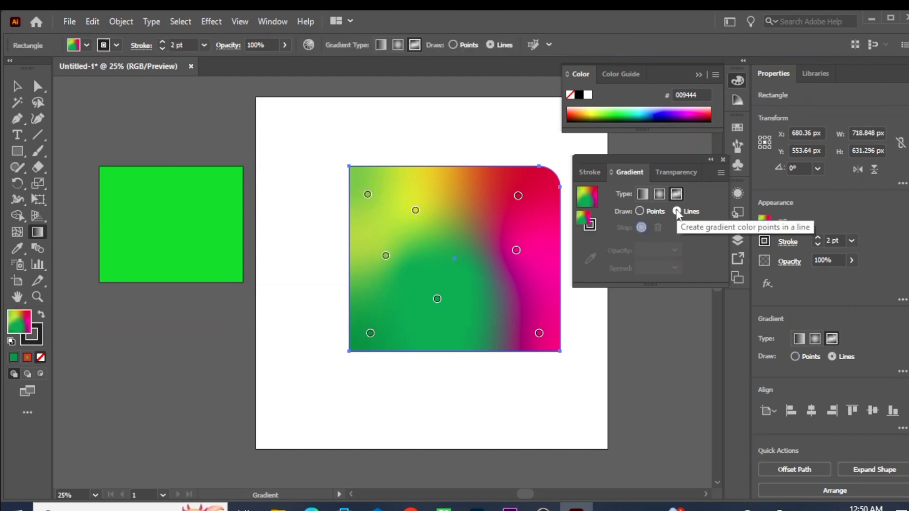
pyautogui.click(444, 194)
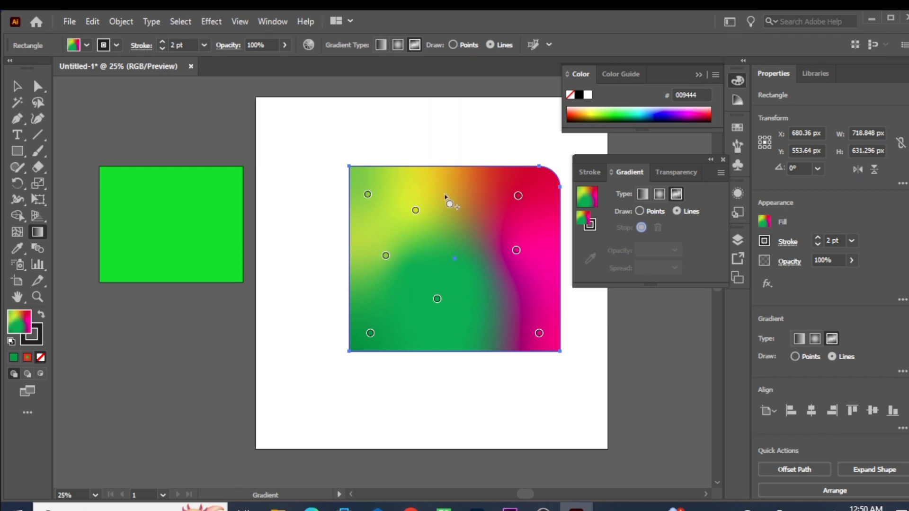
pyautogui.click(436, 290)
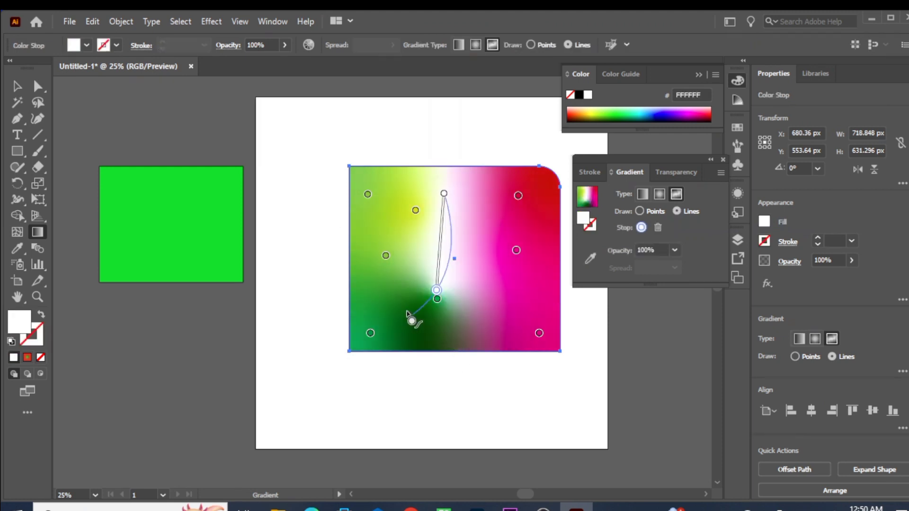
pyautogui.click(398, 282)
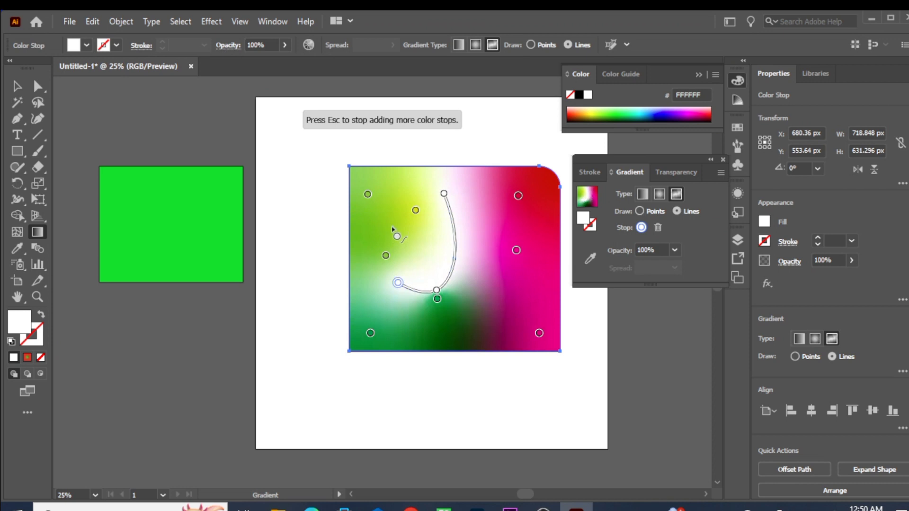
pyautogui.click(415, 210)
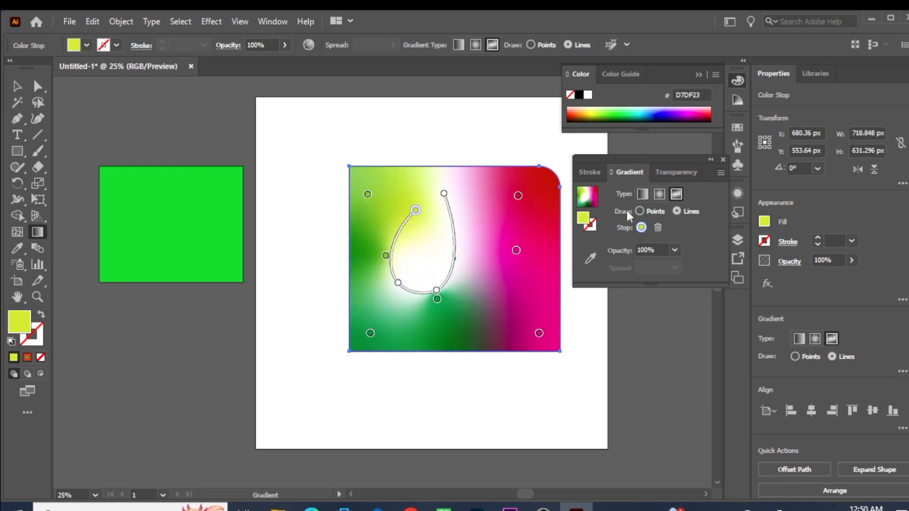
# - Switch back to Points drawing, nudge the pink point slightly right, and move the line's upper white stop left
pyautogui.click(640, 211)
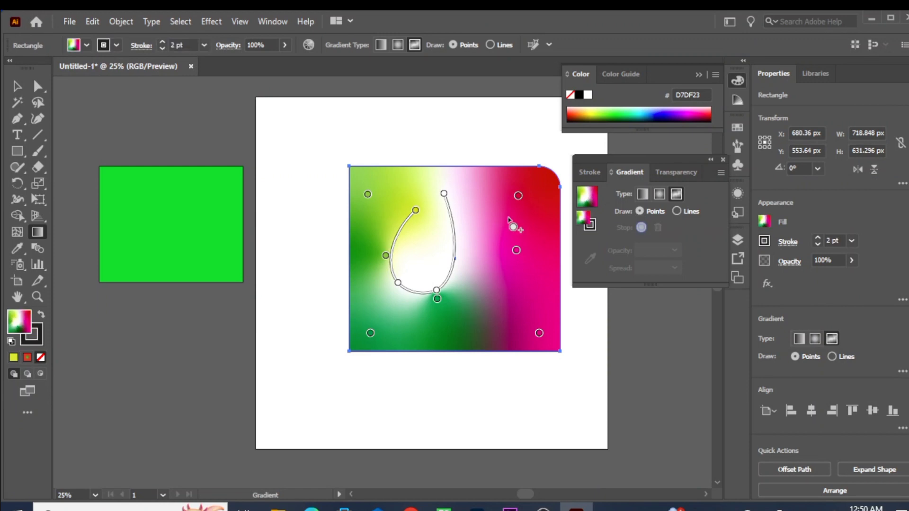
pyautogui.click(518, 196)
pyautogui.moveTo(516, 250); pyautogui.dragTo(518, 250)
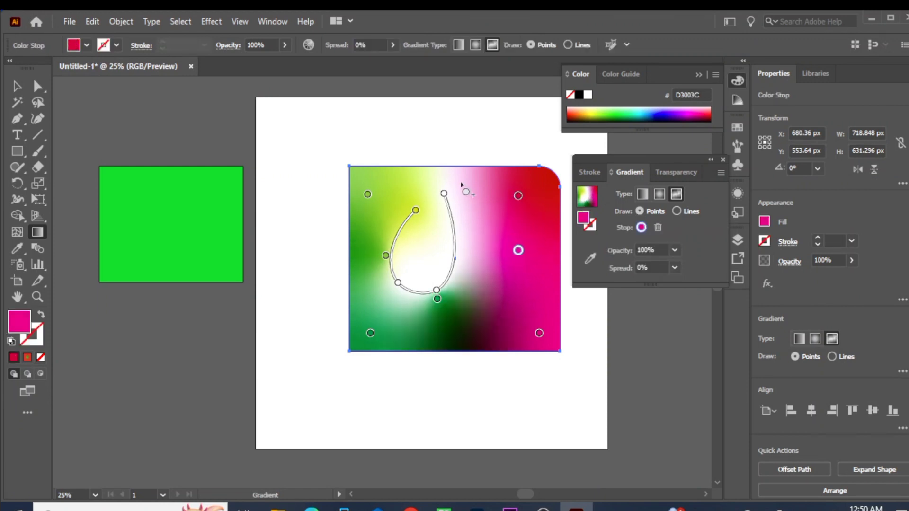
pyautogui.moveTo(444, 193); pyautogui.dragTo(424, 194)
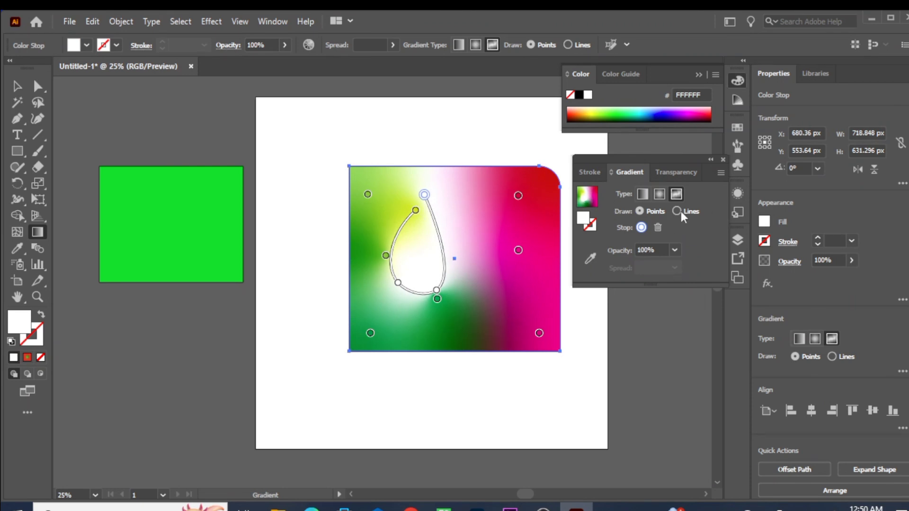
# - Reduce the opacity of the pink gradient point at right of center to 63%
pyautogui.click(676, 172)
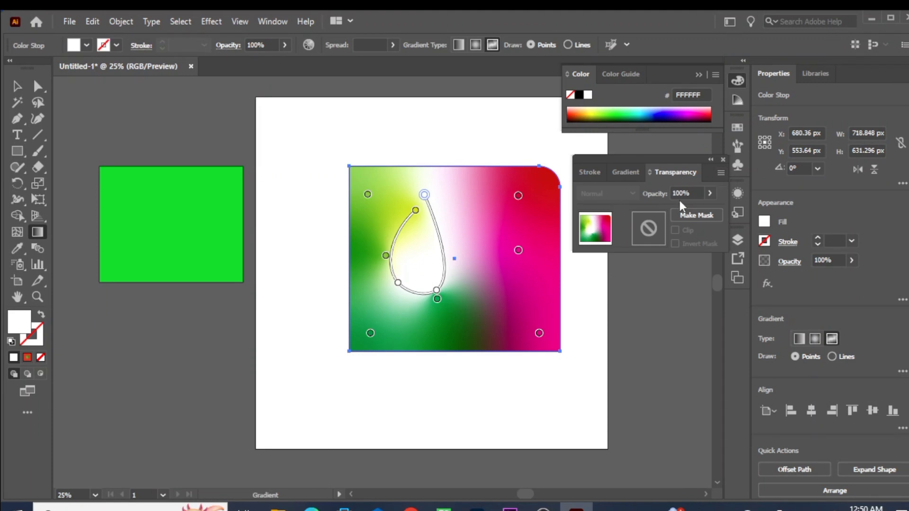
pyautogui.click(518, 250)
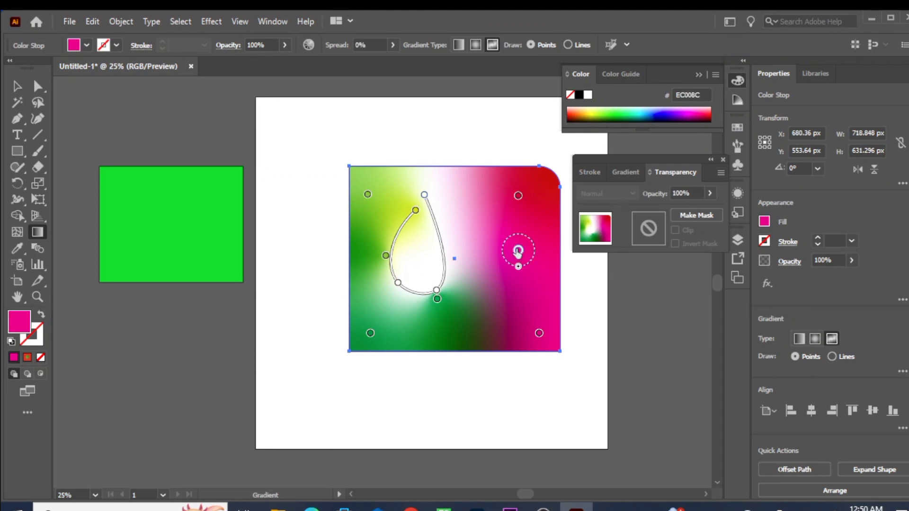
pyautogui.click(710, 194)
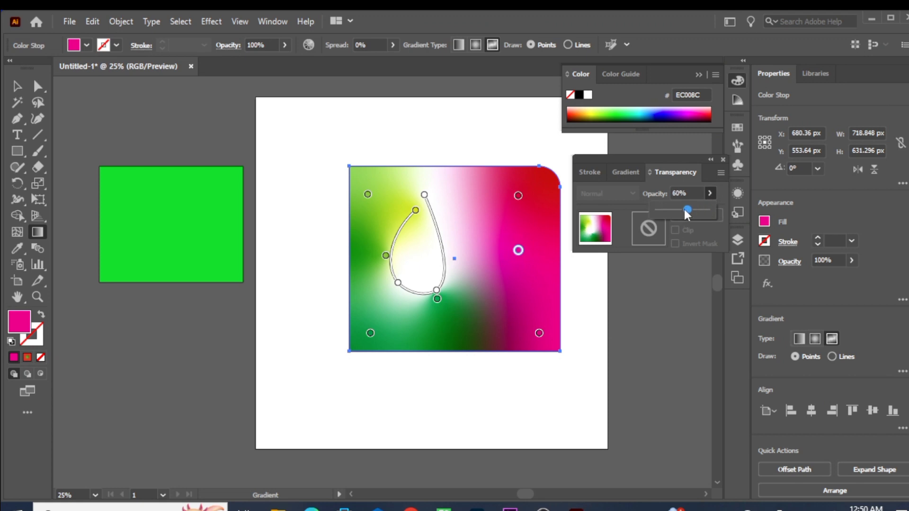
pyautogui.moveTo(685, 211)
pyautogui.mouseDown()
pyautogui.moveTo(652, 211)
pyautogui.moveTo(690, 212)
pyautogui.mouseUp()
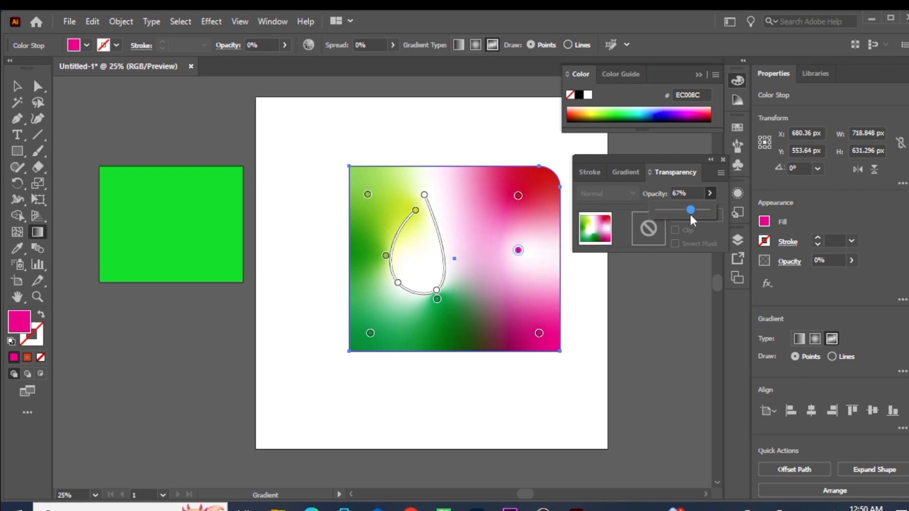
pyautogui.click(632, 194)
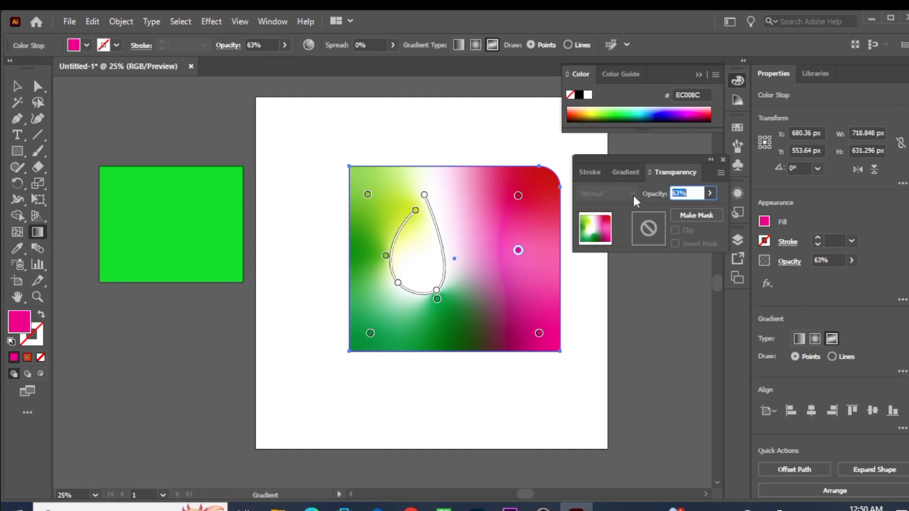
pyautogui.click(625, 172)
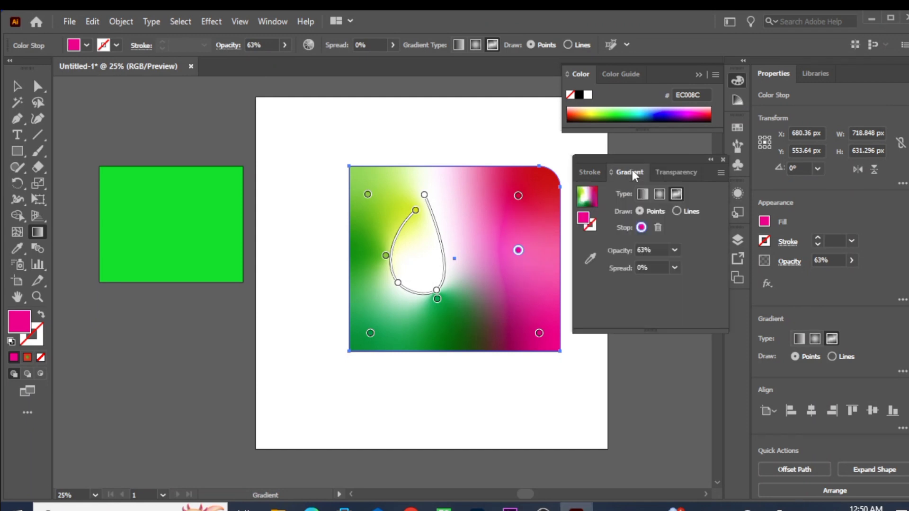
pyautogui.click(593, 172)
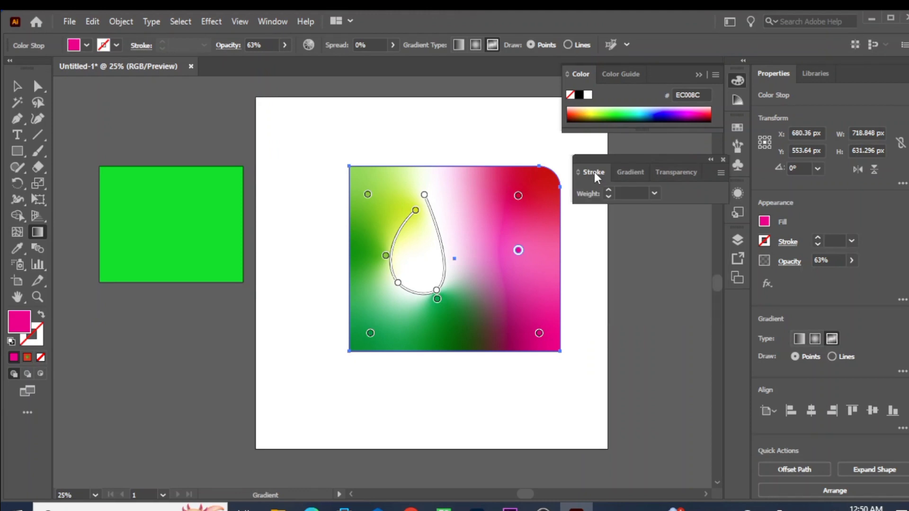
pyautogui.click(655, 192)
pyautogui.click(616, 234)
pyautogui.click(624, 172)
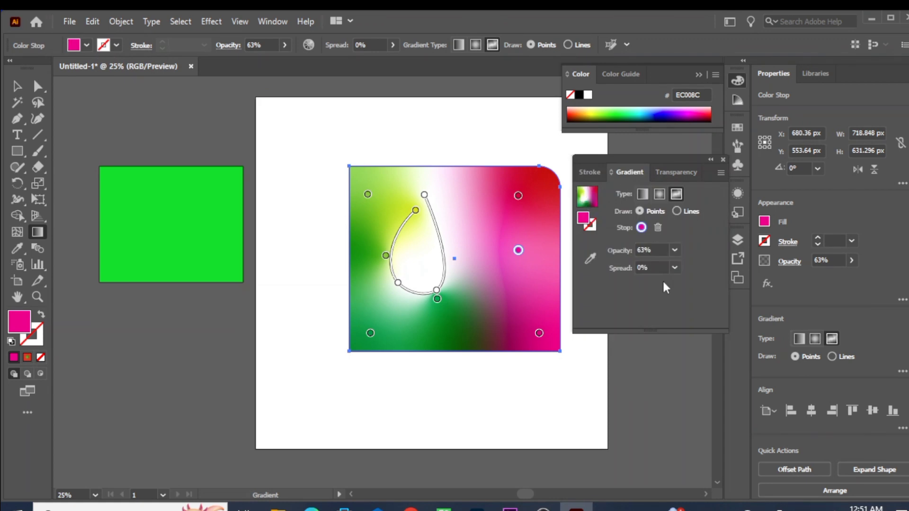
# - Increase the pink gradient point's spread to 70% and finally to 100%
pyautogui.click(675, 268)
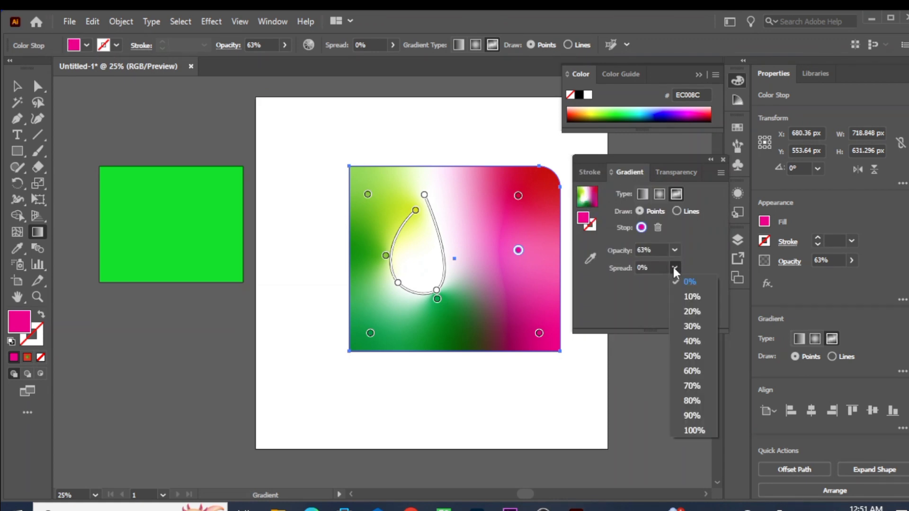
pyautogui.click(518, 253)
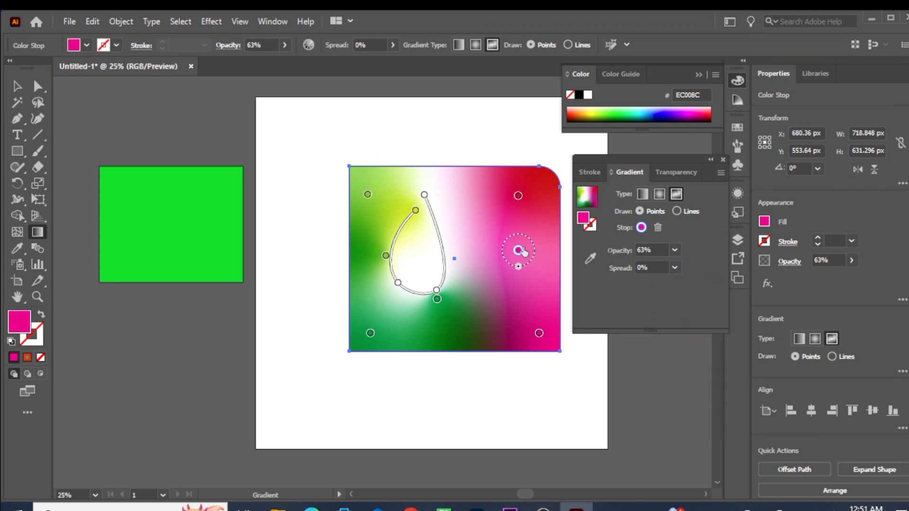
pyautogui.click(676, 268)
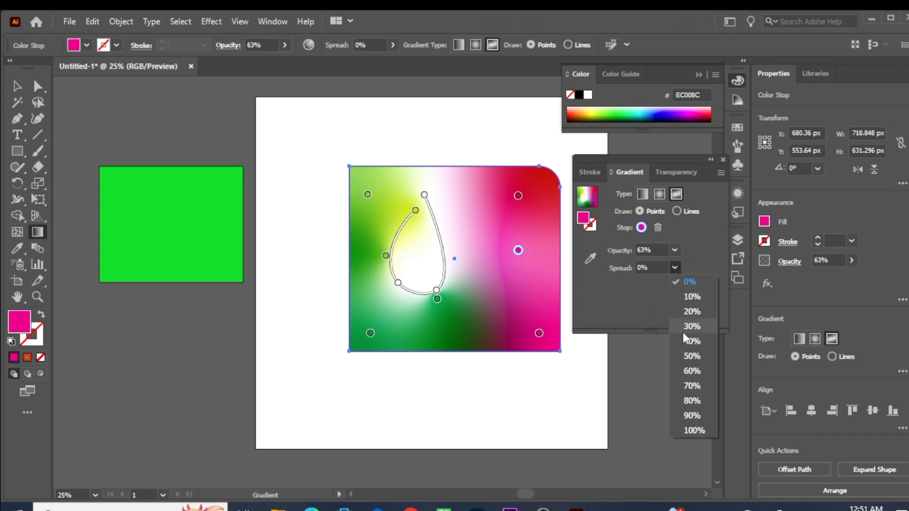
pyautogui.click(690, 387)
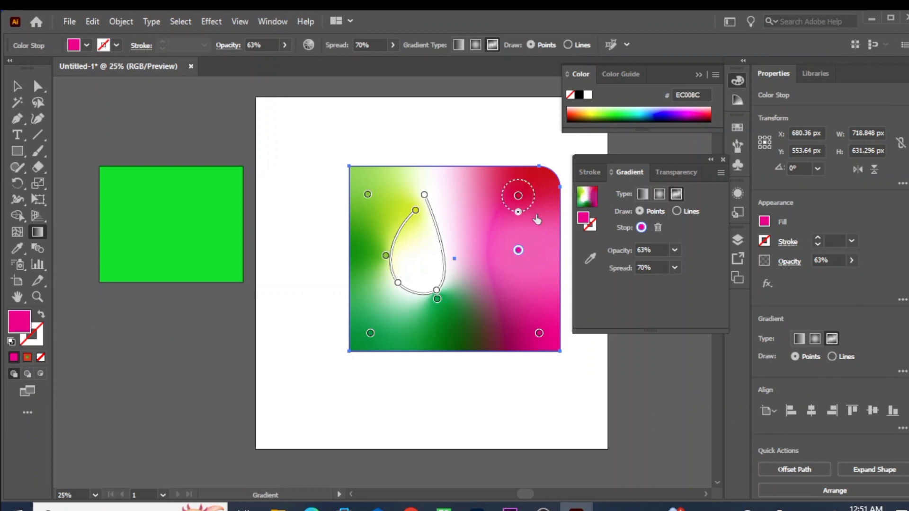
pyautogui.click(675, 268)
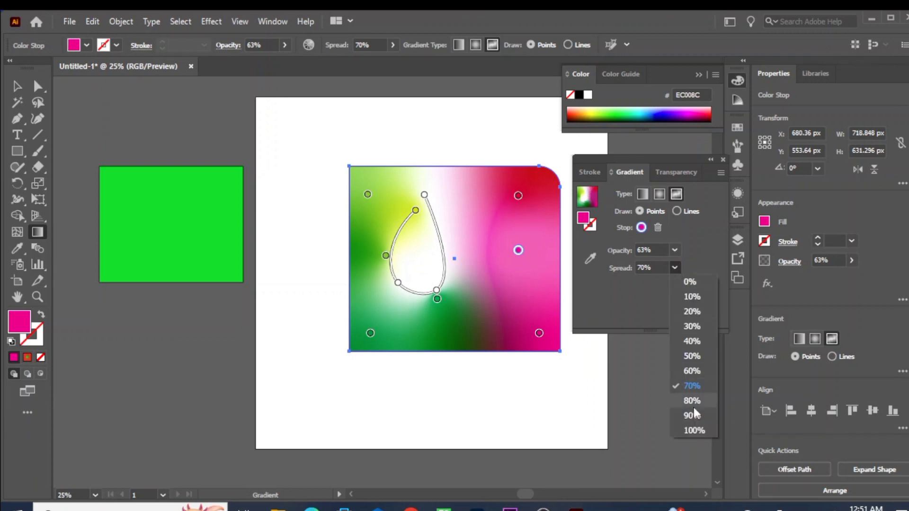
pyautogui.click(694, 431)
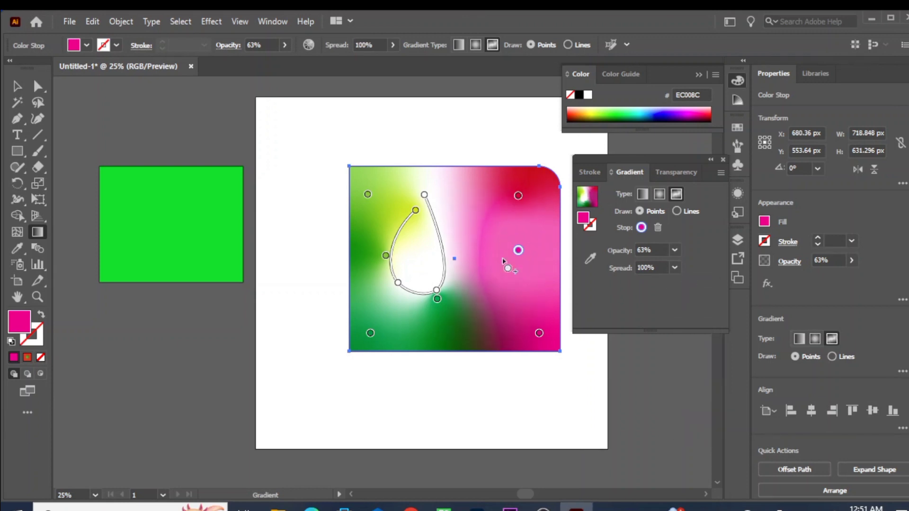
# - Set the pink gradient point's opacity to 100% and close the floating Gradient panel group
pyautogui.click(675, 268)
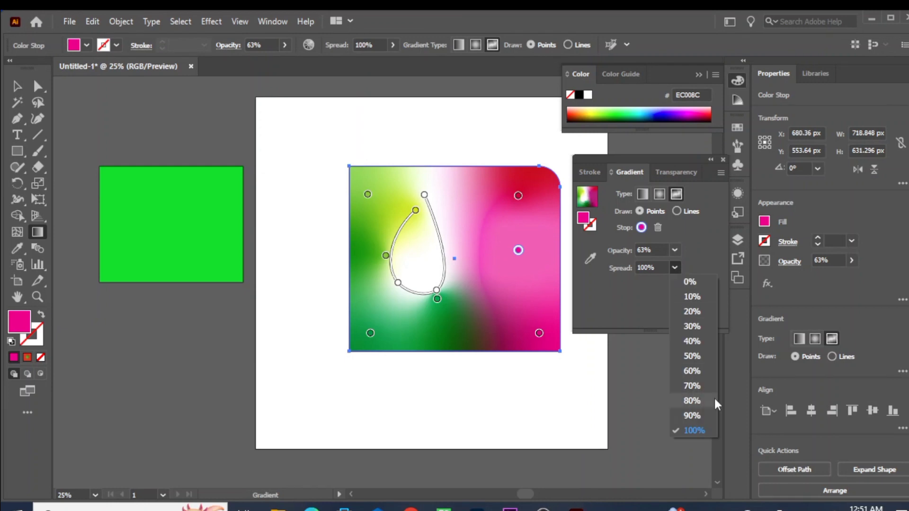
pyautogui.click(675, 267)
pyautogui.click(675, 250)
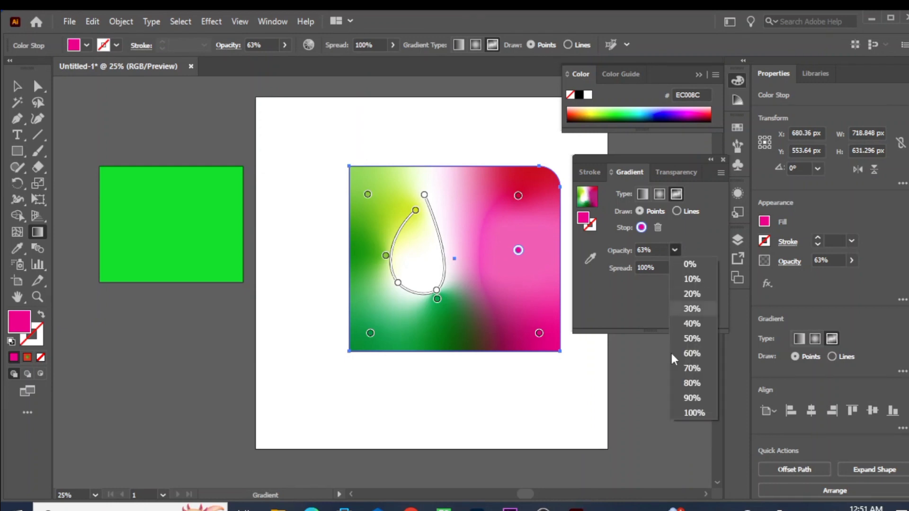
pyautogui.click(671, 412)
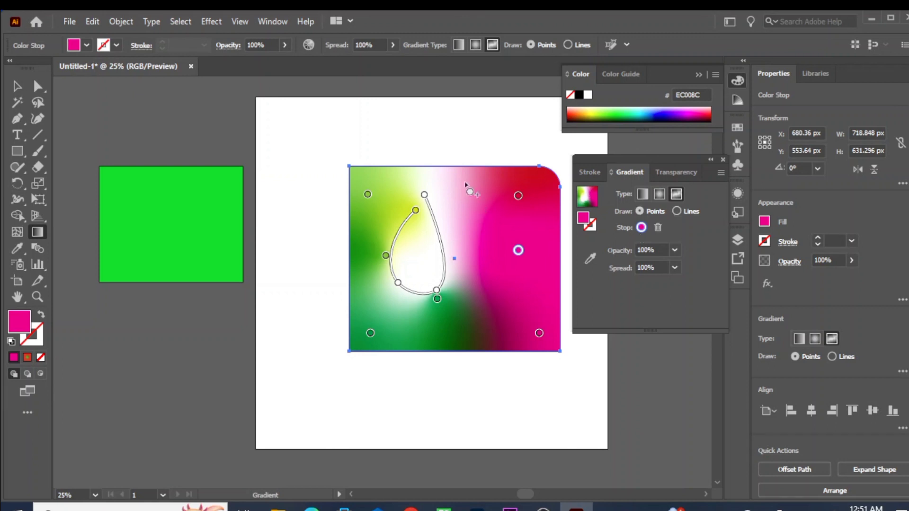
pyautogui.click(710, 160)
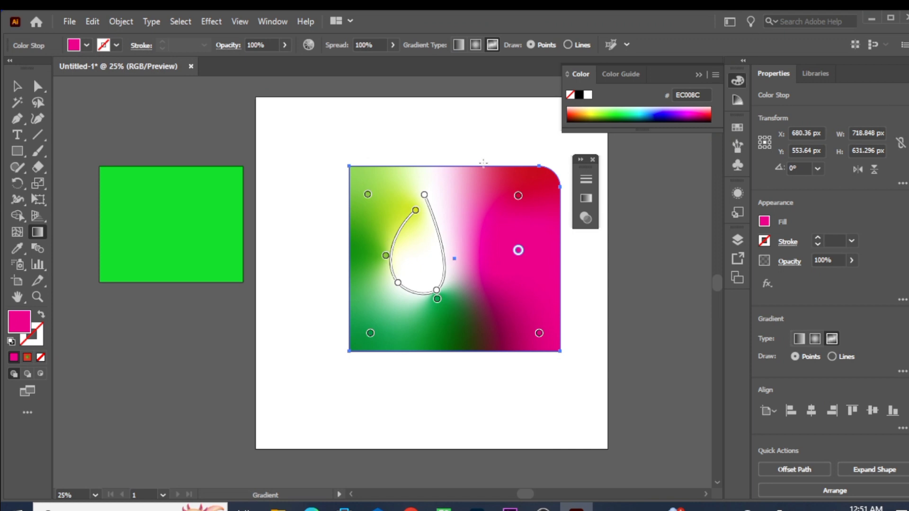
pyautogui.click(593, 159)
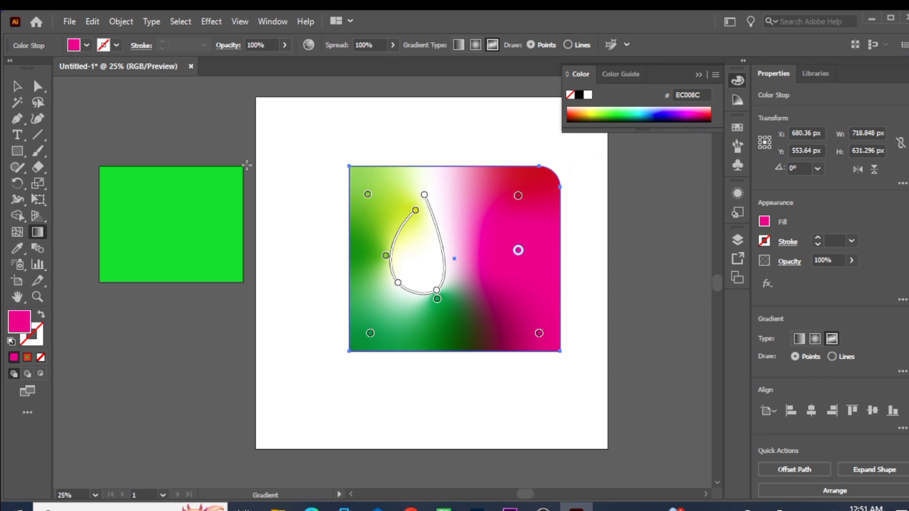
# - Delete the large gradient rectangle and the green rectangle, and collapse the Color panel
pyautogui.click(18, 86)
pyautogui.moveTo(304, 143); pyautogui.dragTo(570, 367)
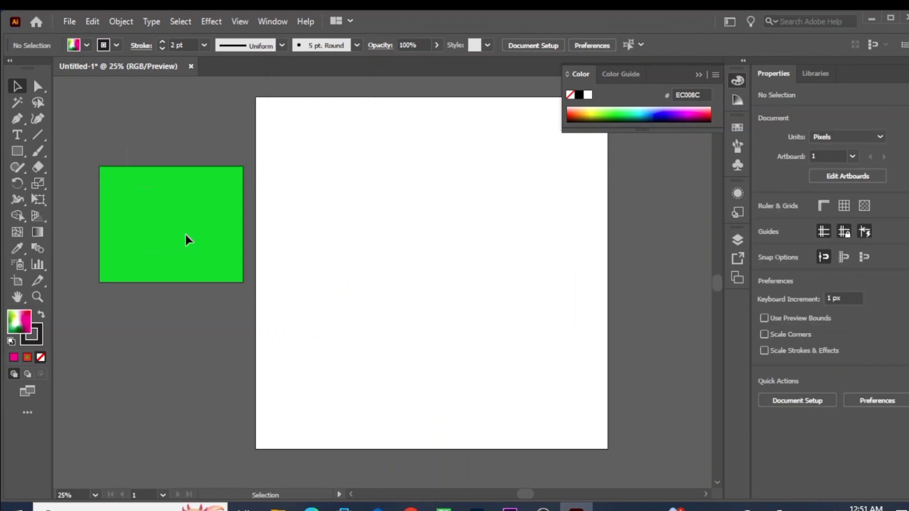
pyautogui.click(195, 246)
pyautogui.press('Delete')
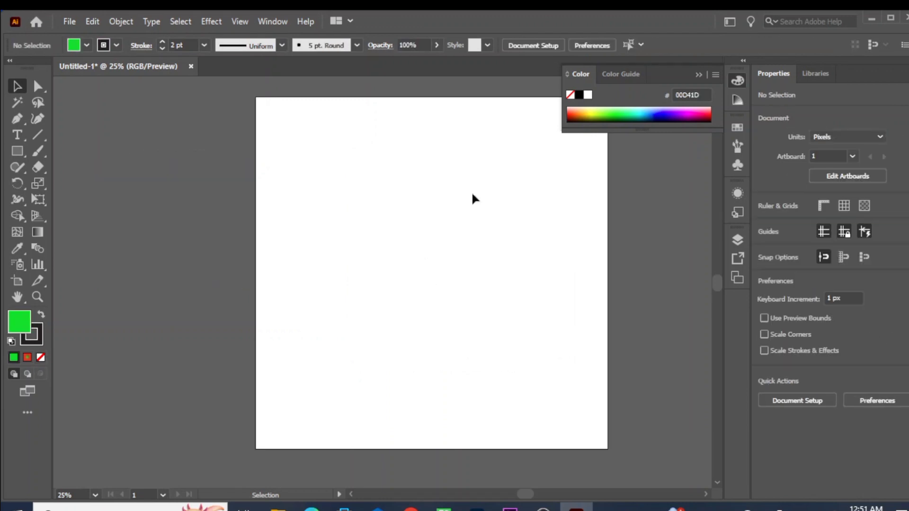
pyautogui.click(694, 74)
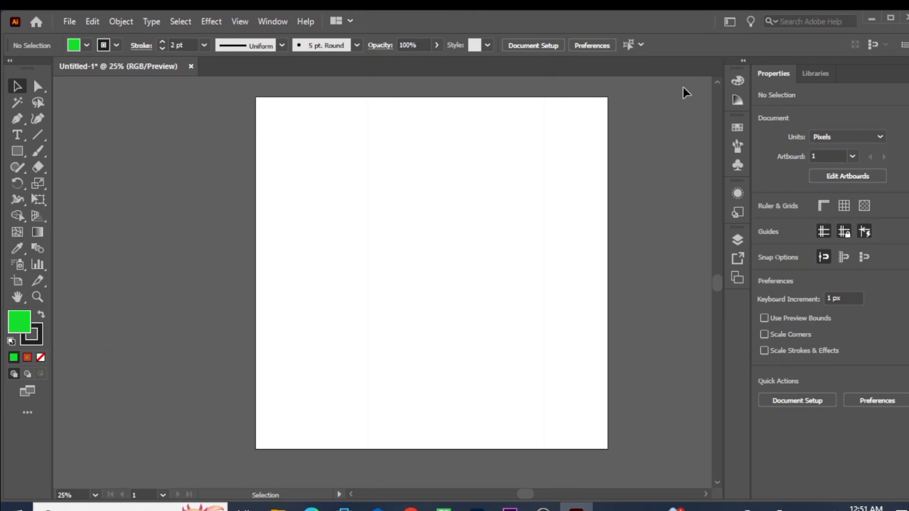